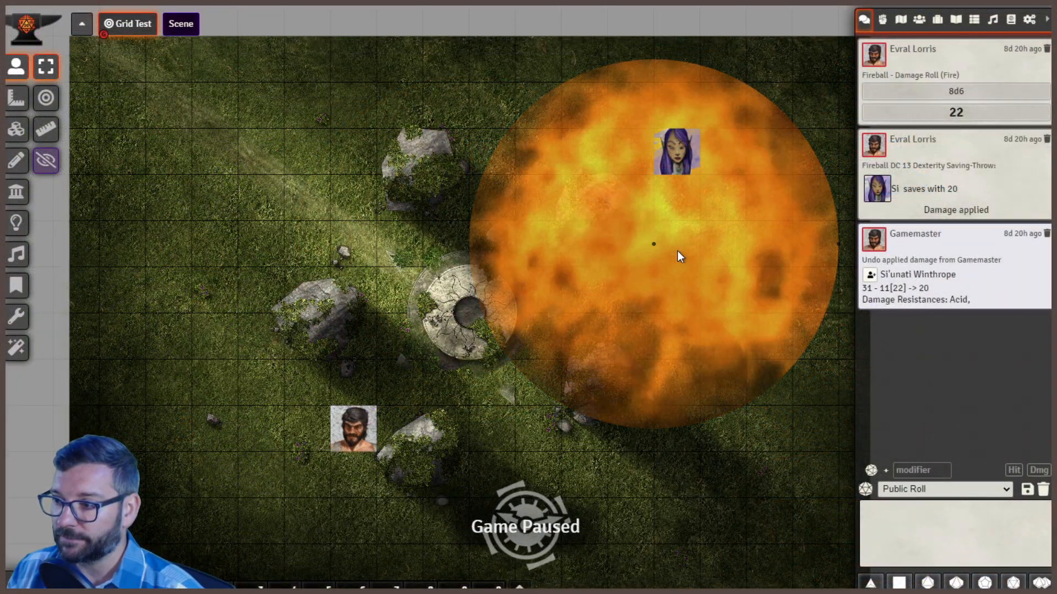
pyautogui.click(918, 21)
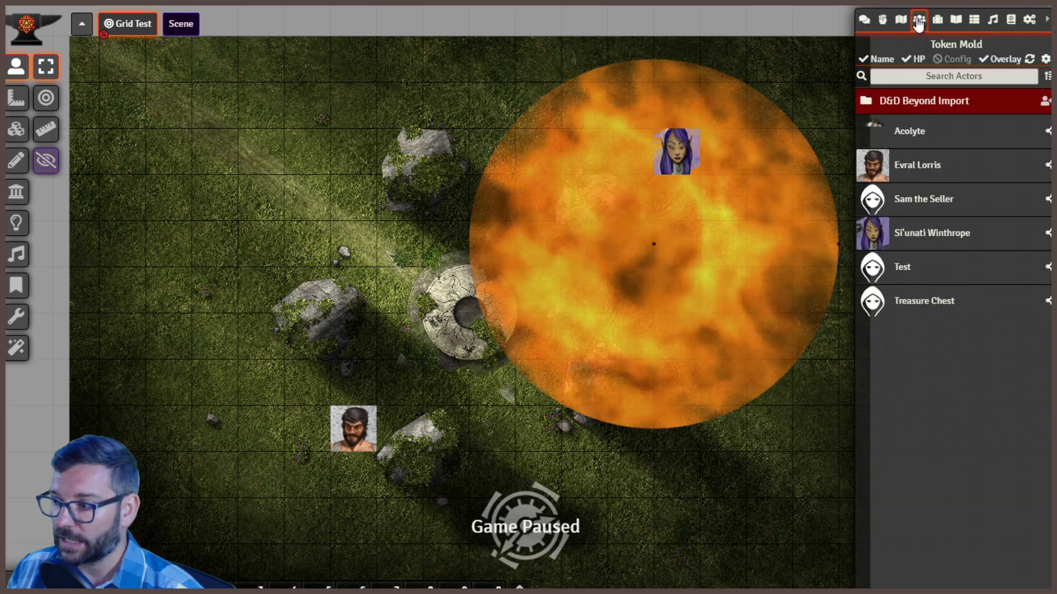
pyautogui.click(900, 20)
pyautogui.click(882, 22)
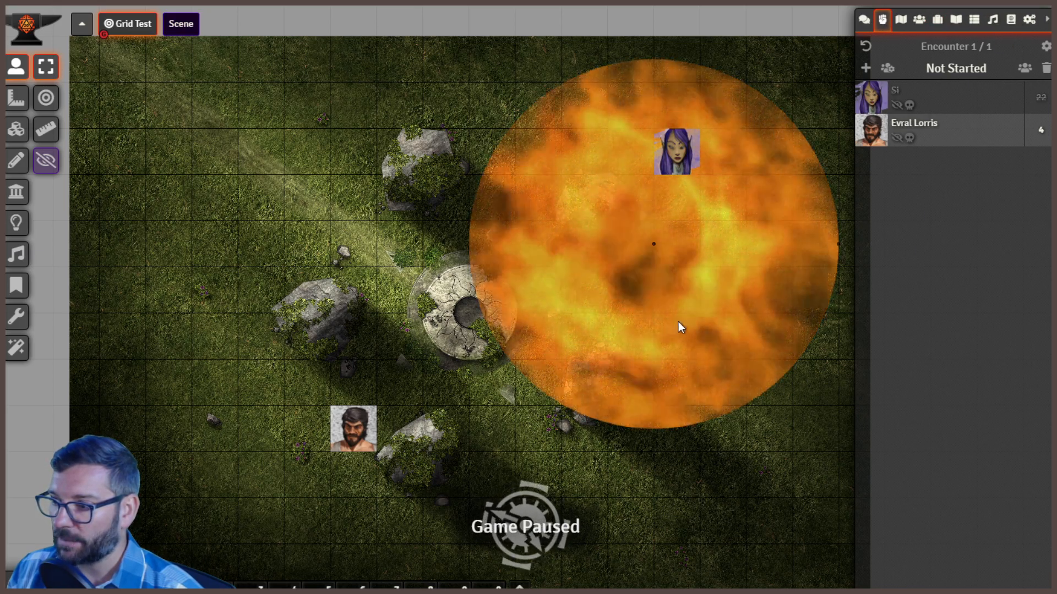
# Step: Delete the circular 20 ft fireball template from the map and return to the token controls
pyautogui.click(8, 129)
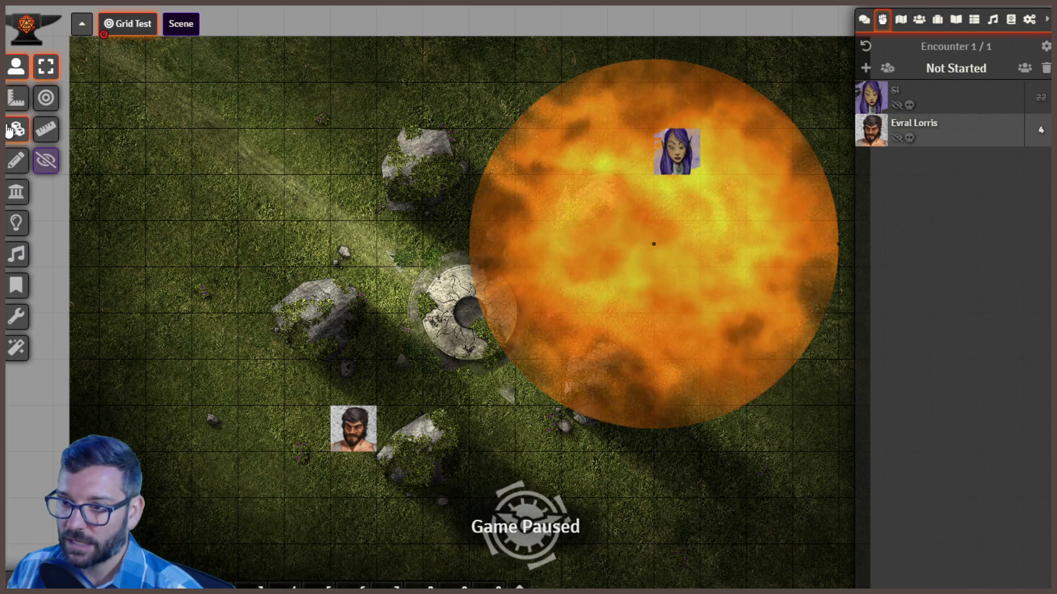
pyautogui.click(16, 98)
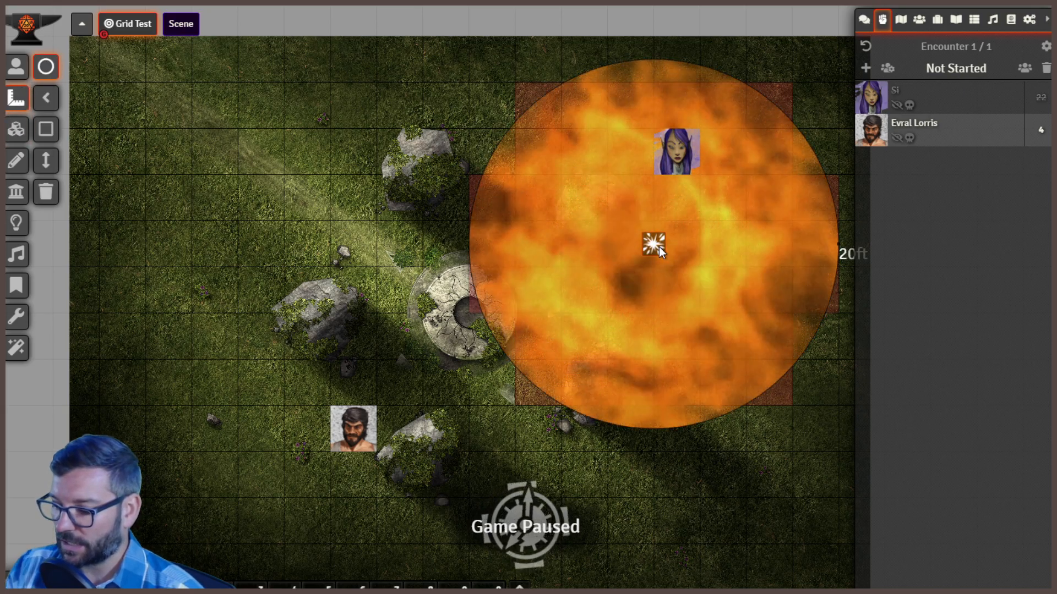
pyautogui.press('Delete')
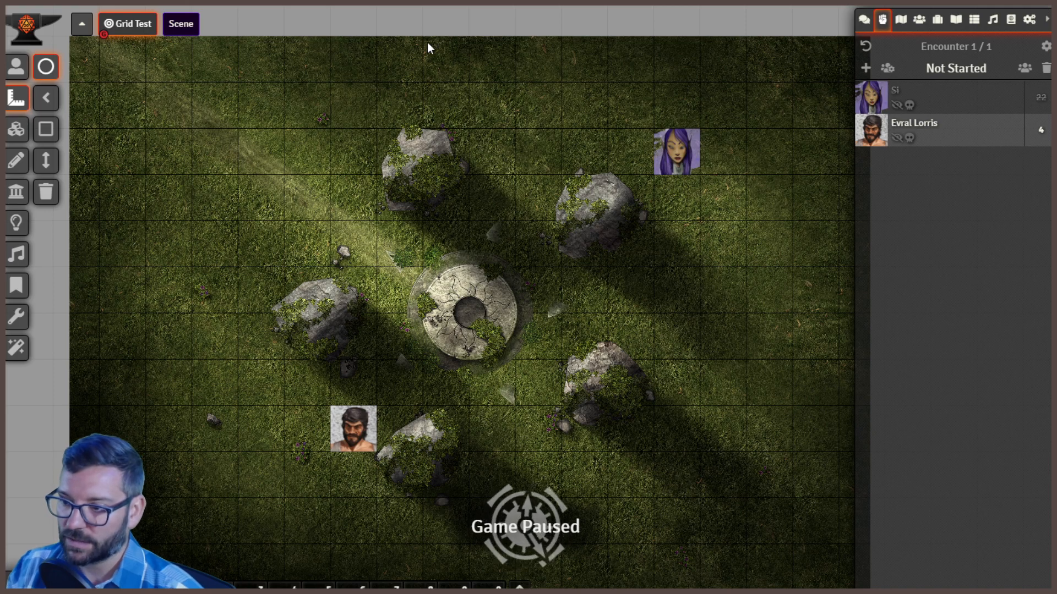
pyautogui.click(16, 67)
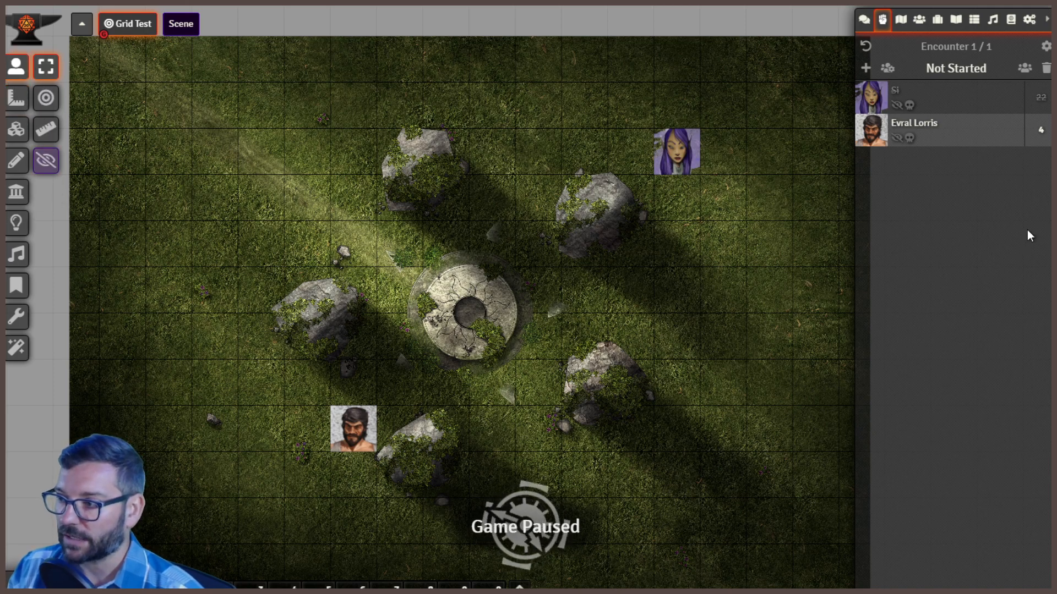
# Step: Show the detailed module information and look through the world's module list as far as the Dice Tray entry
pyautogui.click(1028, 22)
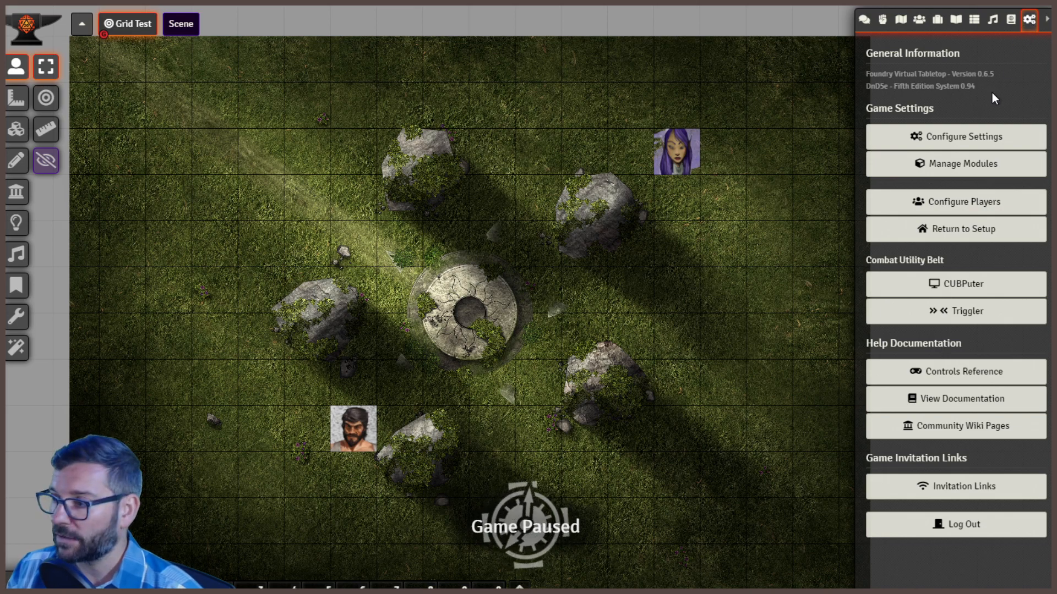
pyautogui.click(967, 171)
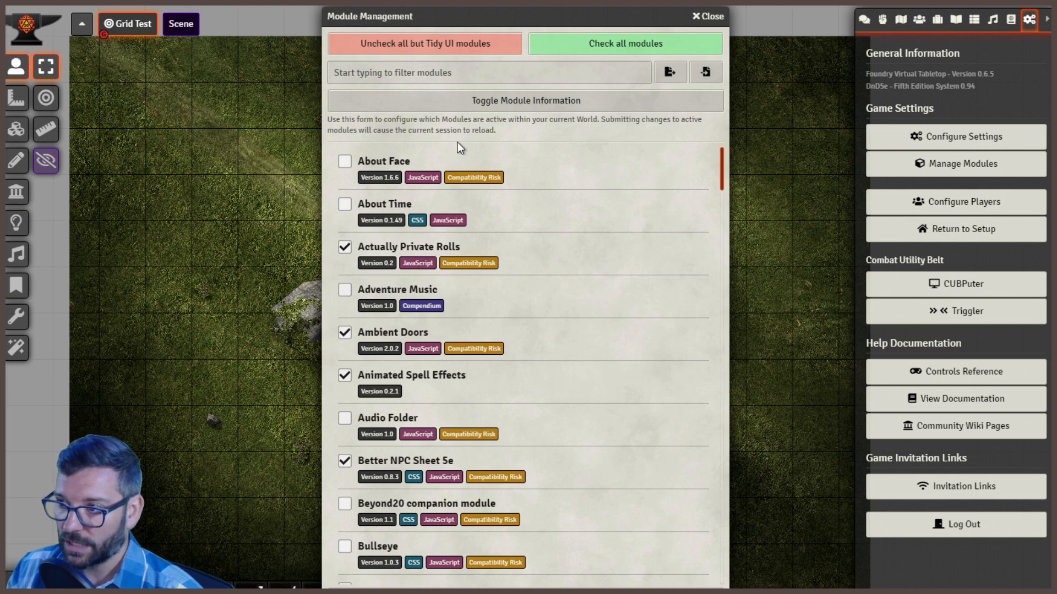
pyautogui.click(507, 107)
pyautogui.scroll(-1, 411, 315)
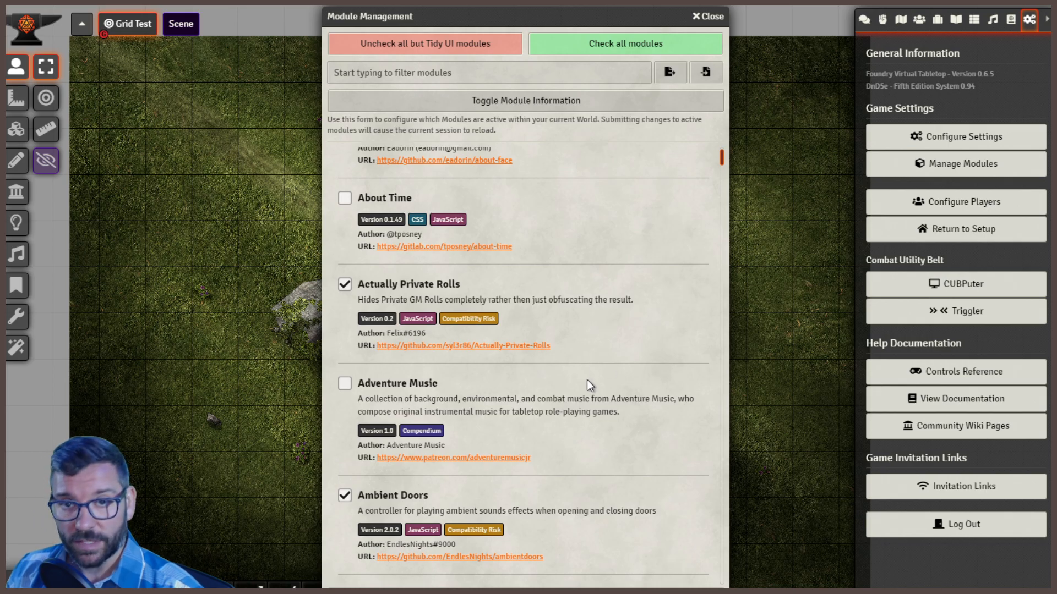
pyautogui.scroll(-20, 583, 385)
pyautogui.scroll(-10, 584, 386)
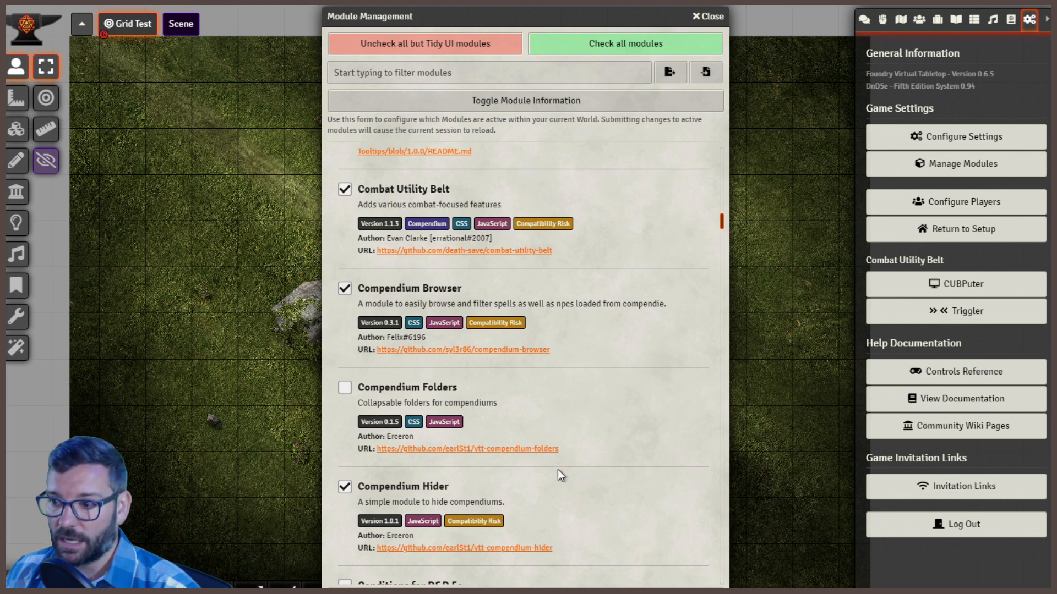
pyautogui.scroll(-12, 557, 469)
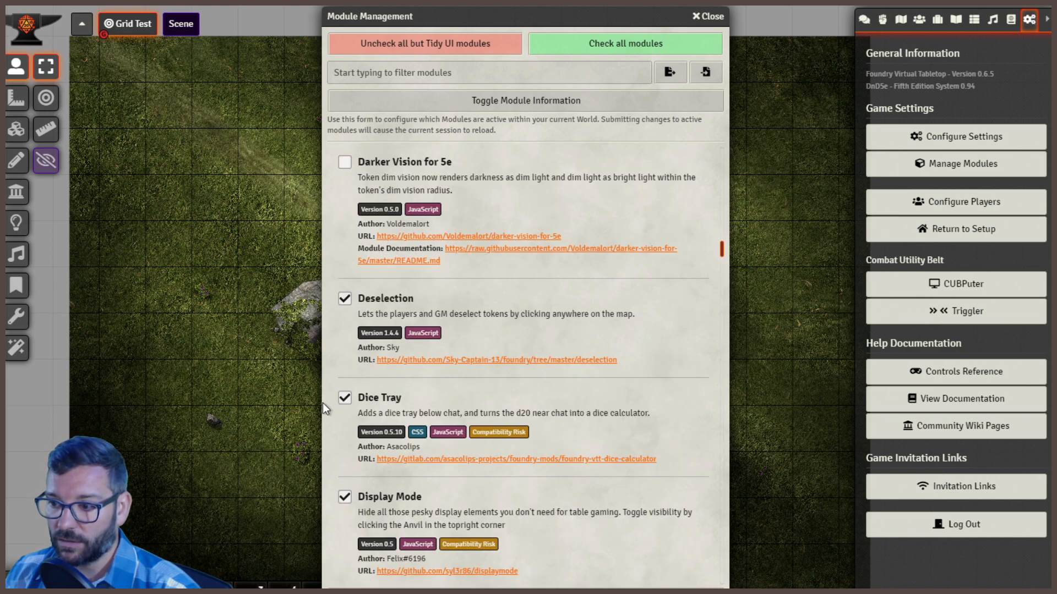
pyautogui.click(545, 591)
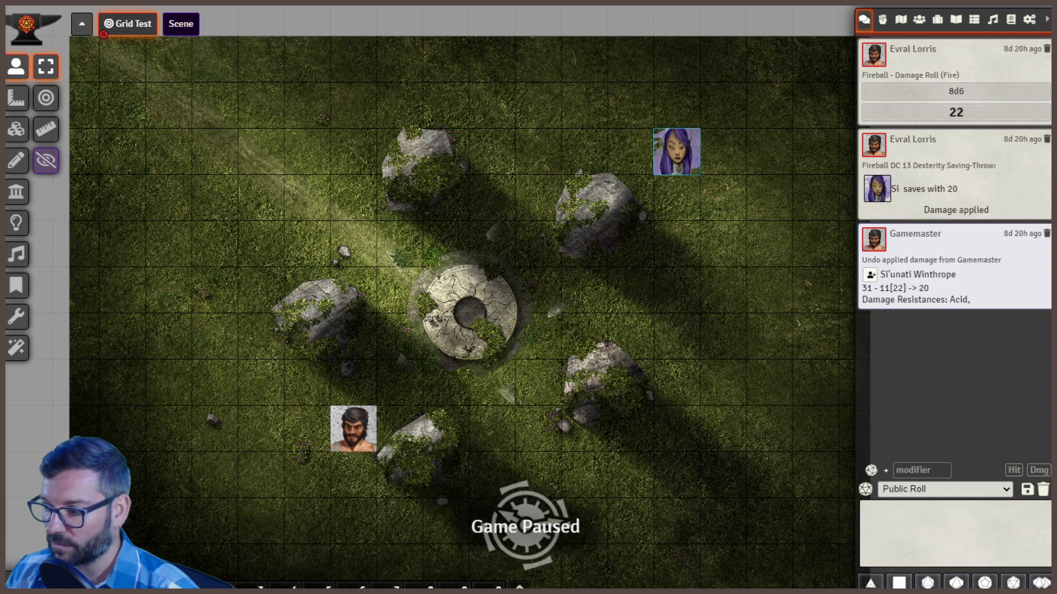
# Step: Build the dice formula 2d6+3d8+3 in the dice tray and roll it as a public roll
pyautogui.click(927, 583)
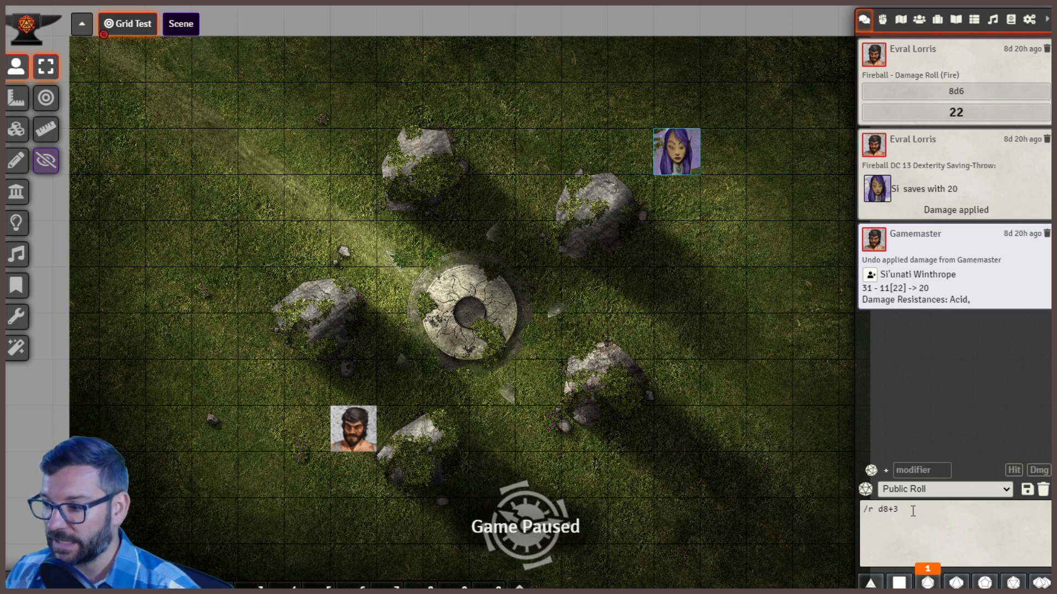
pyautogui.click(927, 582)
pyautogui.click(930, 583)
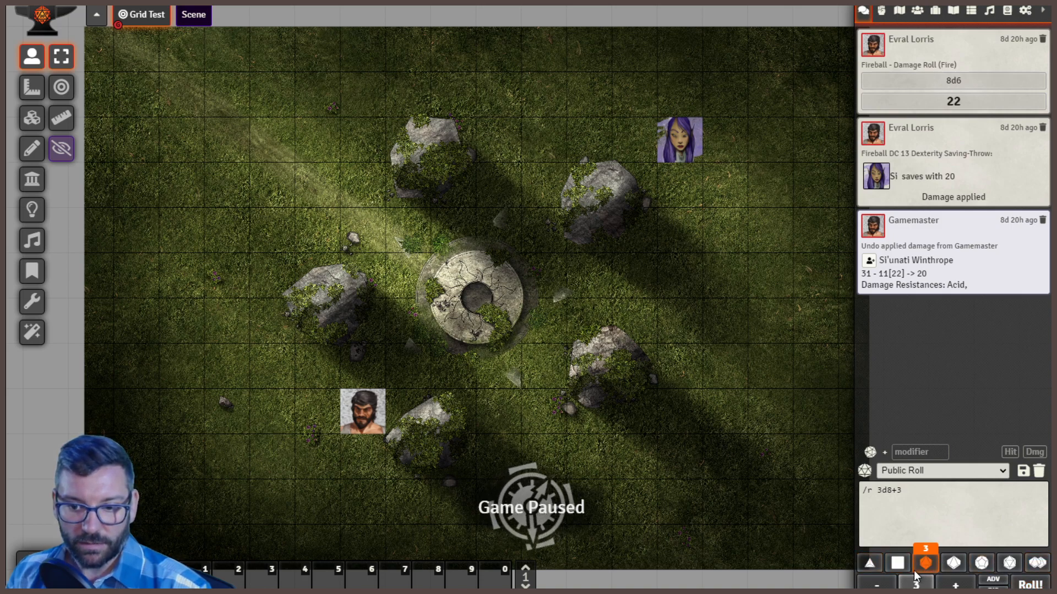
pyautogui.click(896, 564)
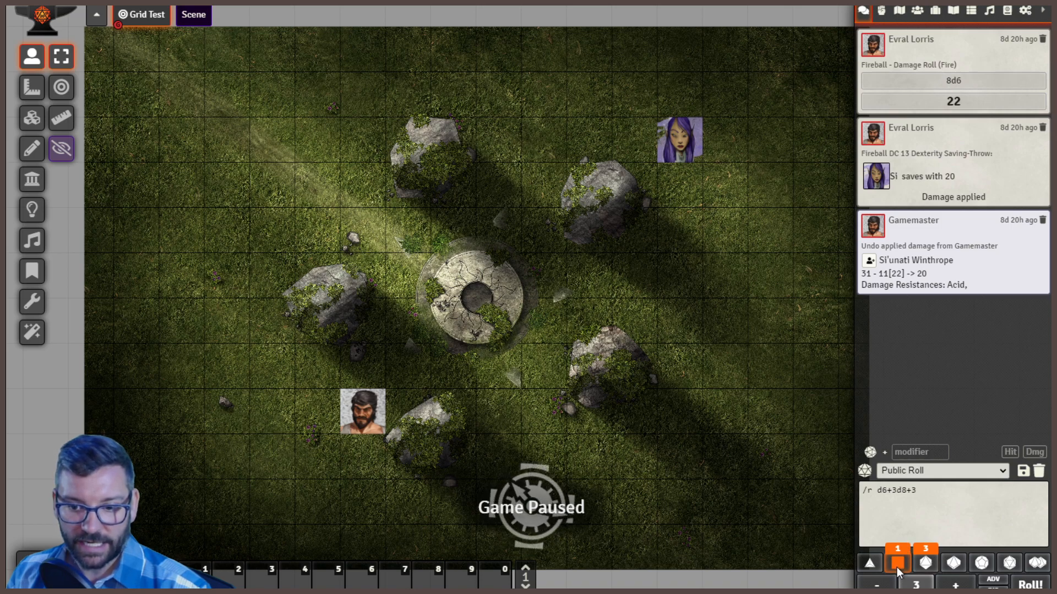
pyautogui.click(902, 569)
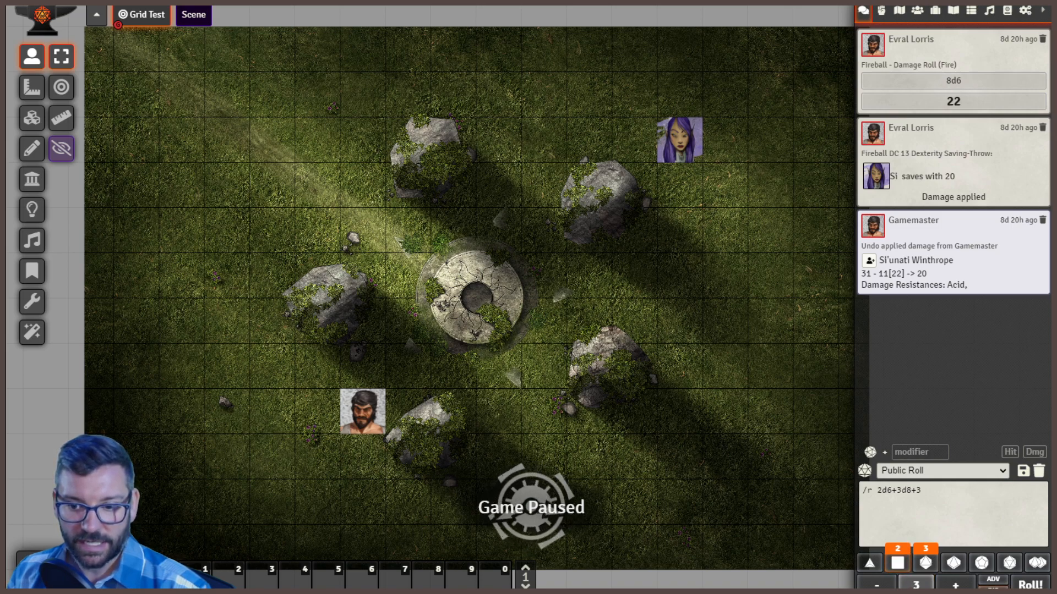
pyautogui.click(1029, 585)
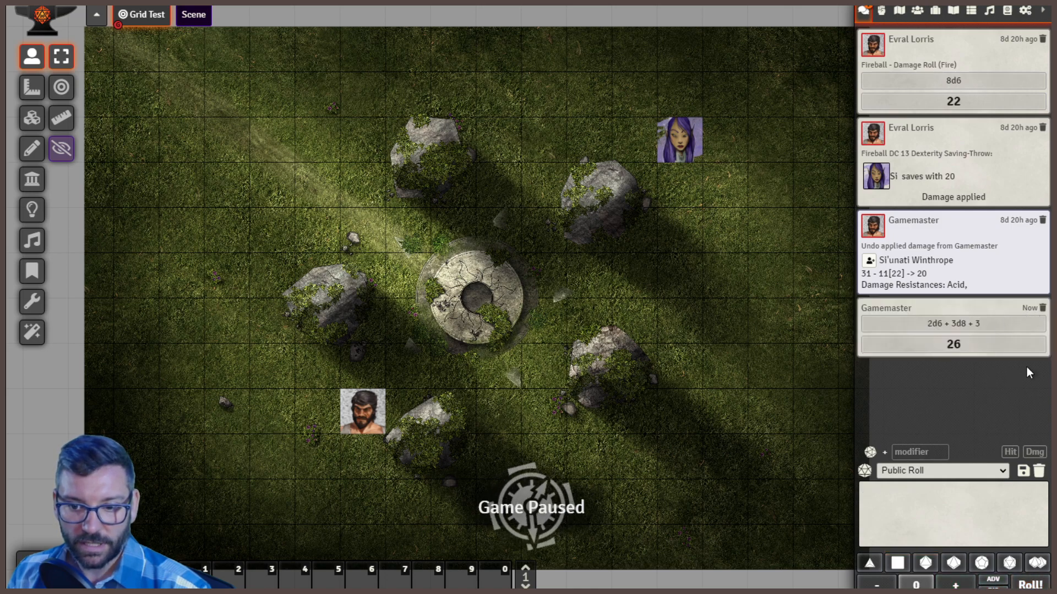
pyautogui.click(1037, 563)
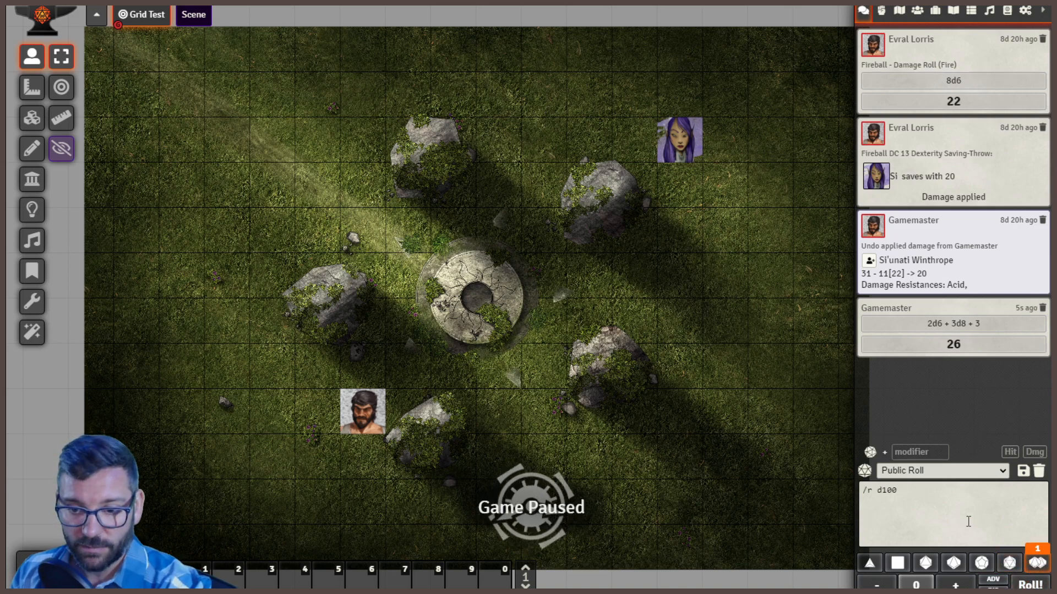
pyautogui.moveTo(939, 502); pyautogui.dragTo(826, 549)
pyautogui.press('BackSpace')
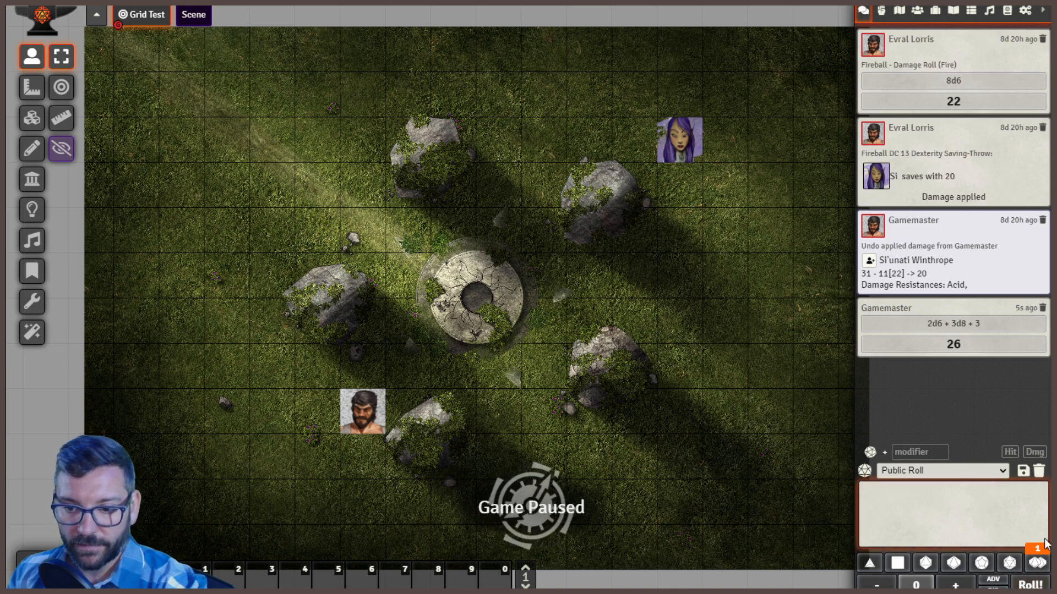
# Step: Roll a d20 with advantage (2d20kh) from the dice tray as a public roll
pyautogui.click(1009, 562)
pyautogui.click(997, 582)
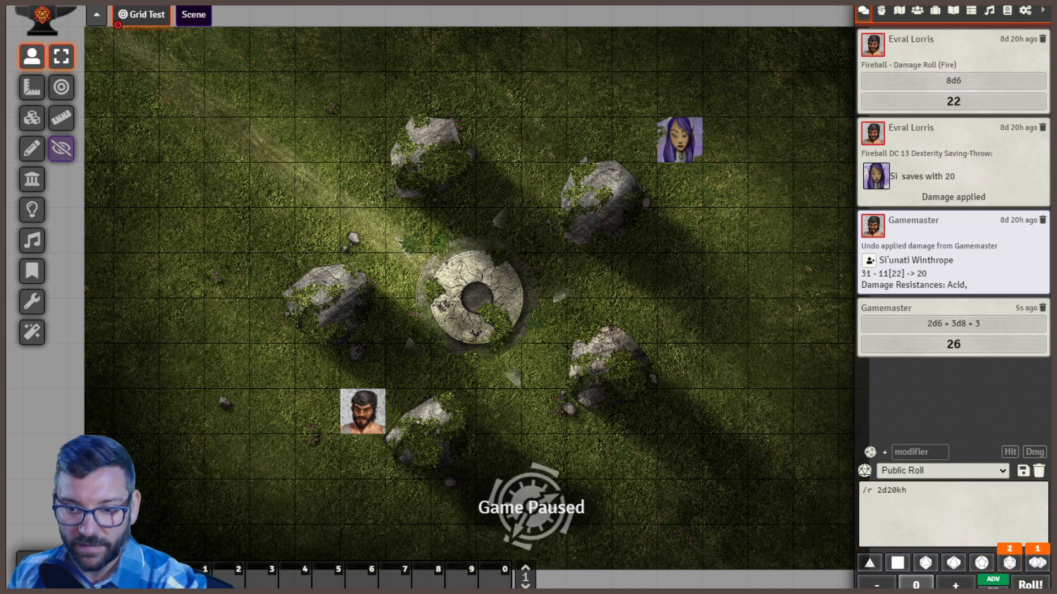
pyautogui.click(1023, 585)
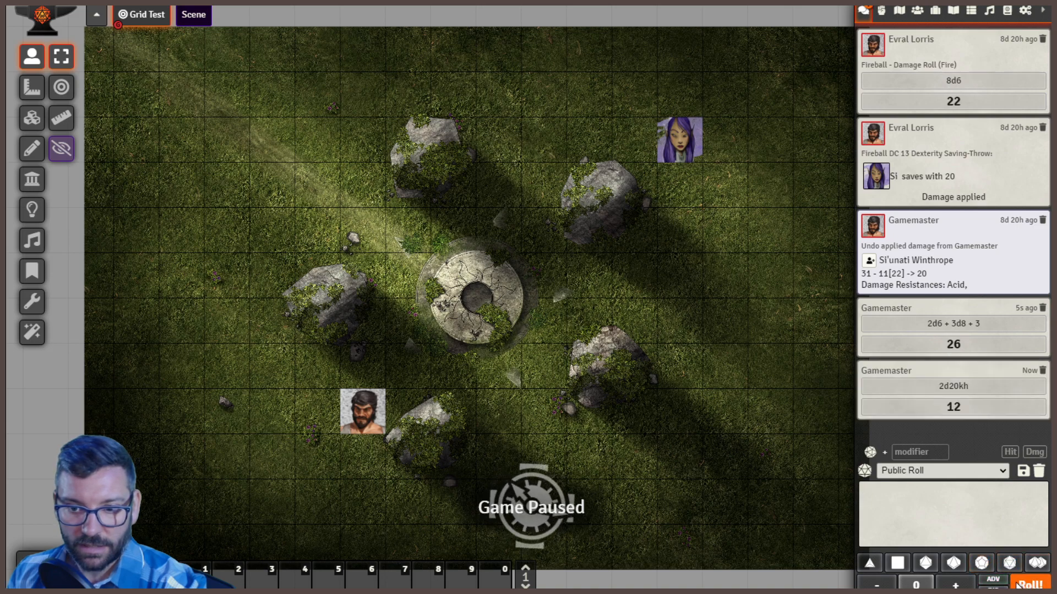
# Step: Roll a d20 with disadvantage (2d20kl) from the dice tray as a public roll
pyautogui.click(1009, 563)
pyautogui.click(1010, 562)
pyautogui.click(993, 586)
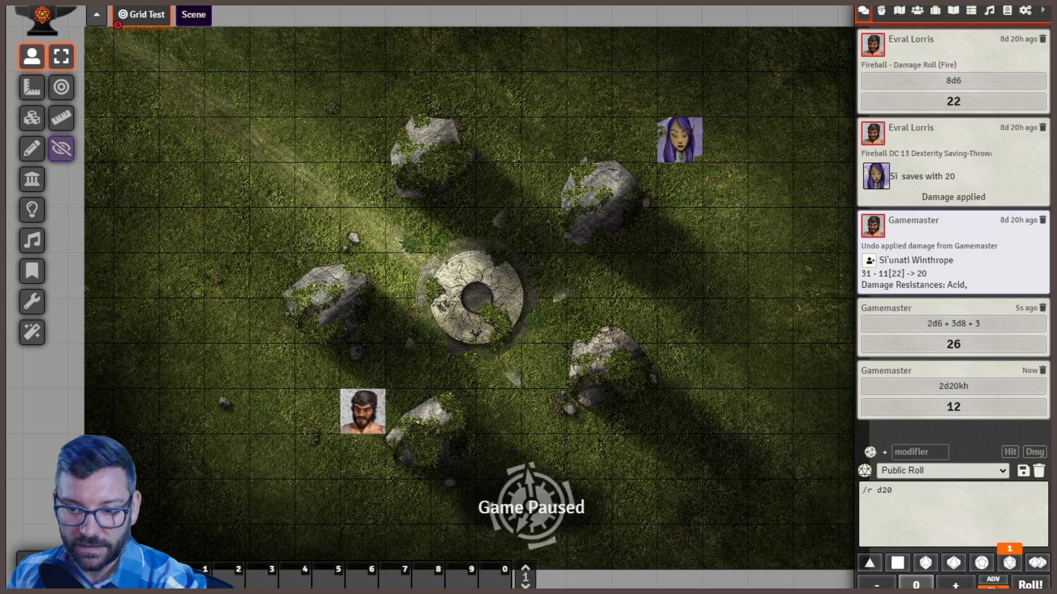
pyautogui.click(1016, 585)
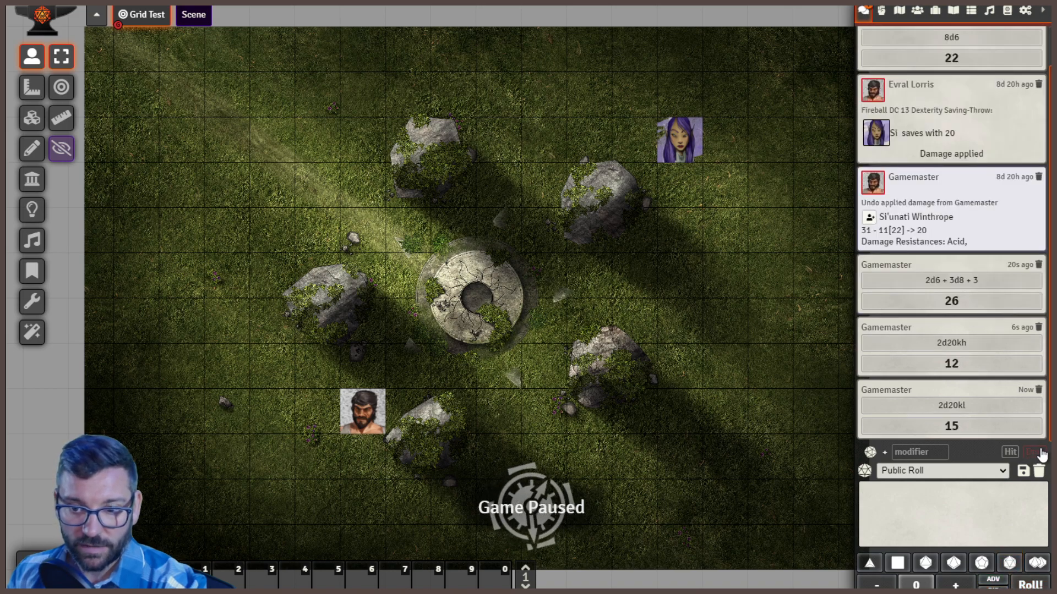
# Step: Flush the whole chat log and confirm the deletion of all messages
pyautogui.scroll(1, 1040, 394)
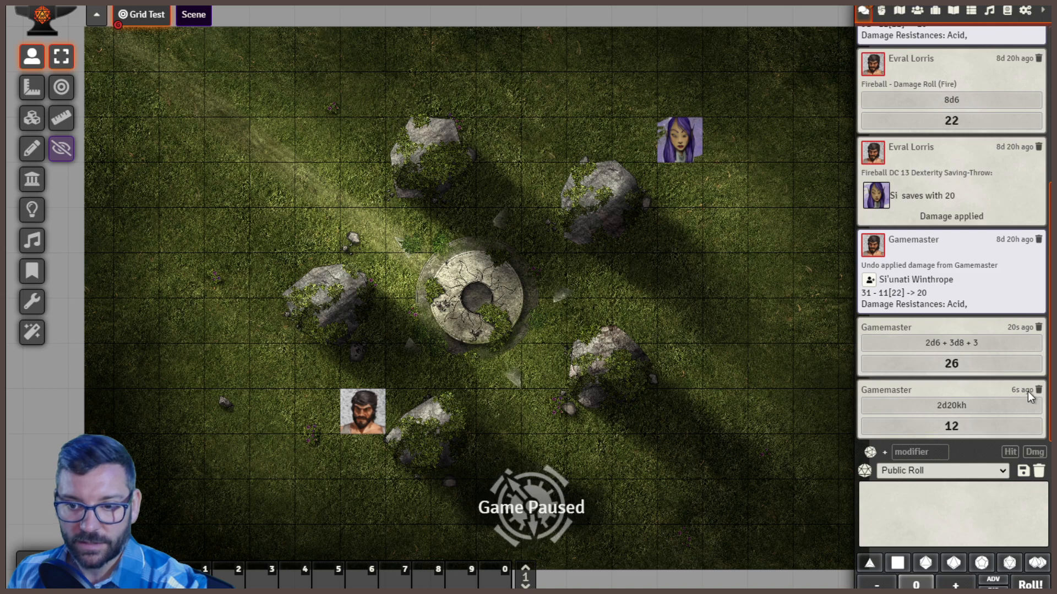
pyautogui.click(1038, 471)
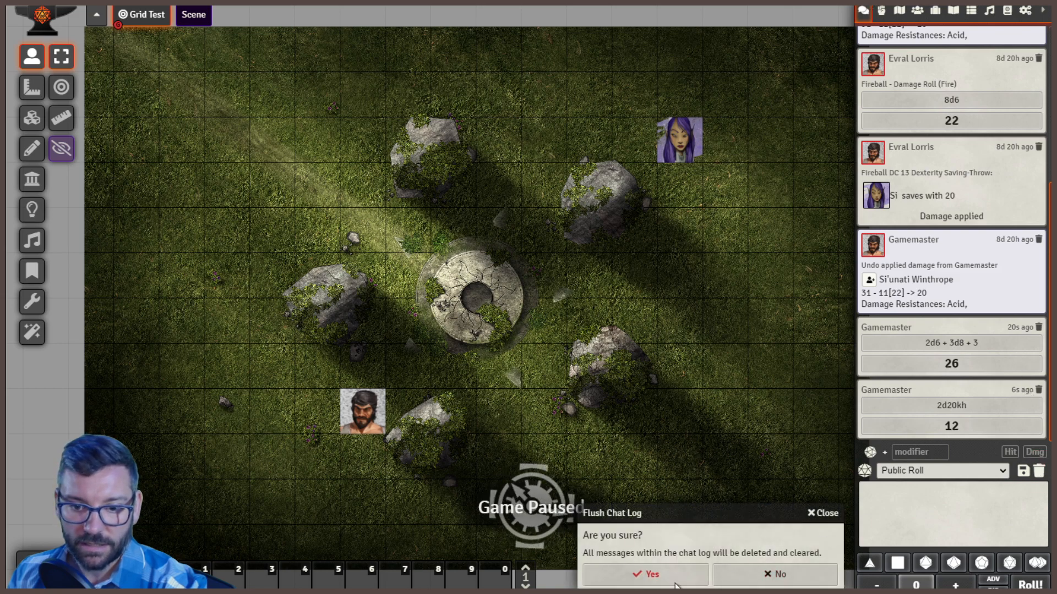
pyautogui.click(676, 585)
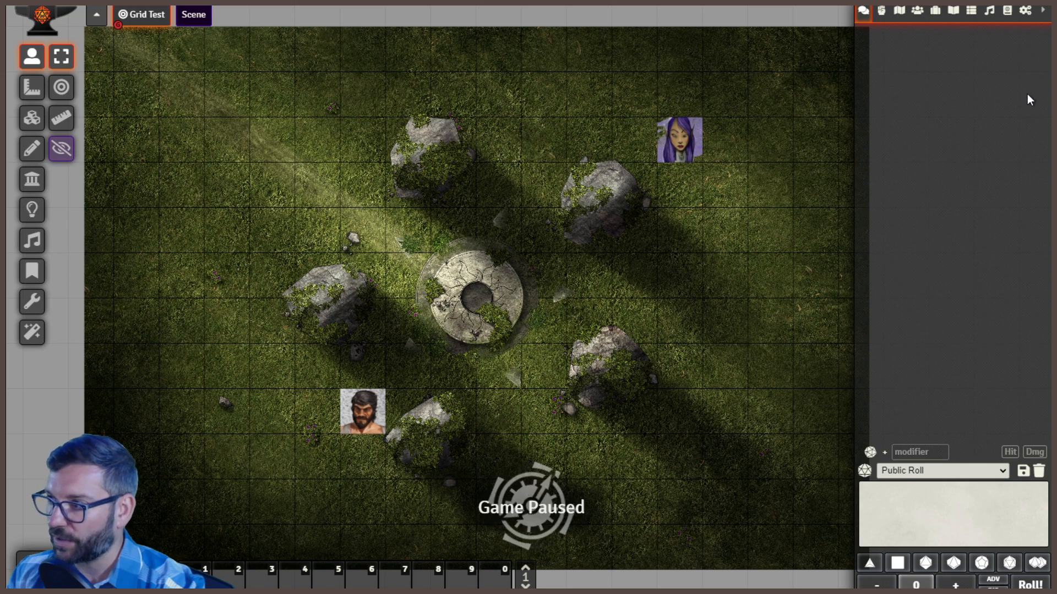
# Step: Examine the Actually Private Rolls options in the module settings, then close the game settings without changes
pyautogui.click(1025, 11)
pyautogui.click(963, 126)
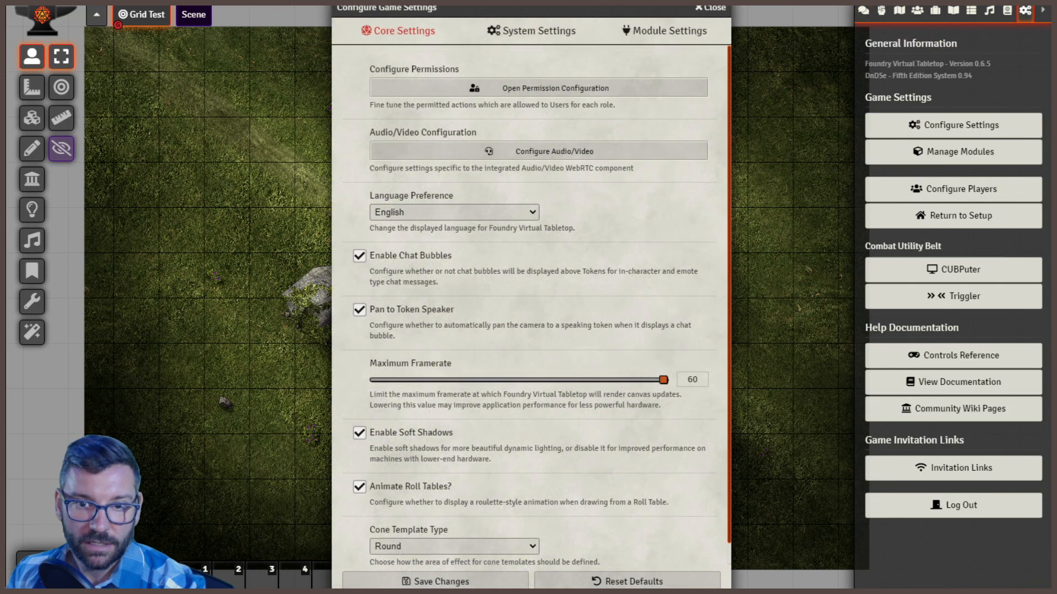
pyautogui.click(666, 32)
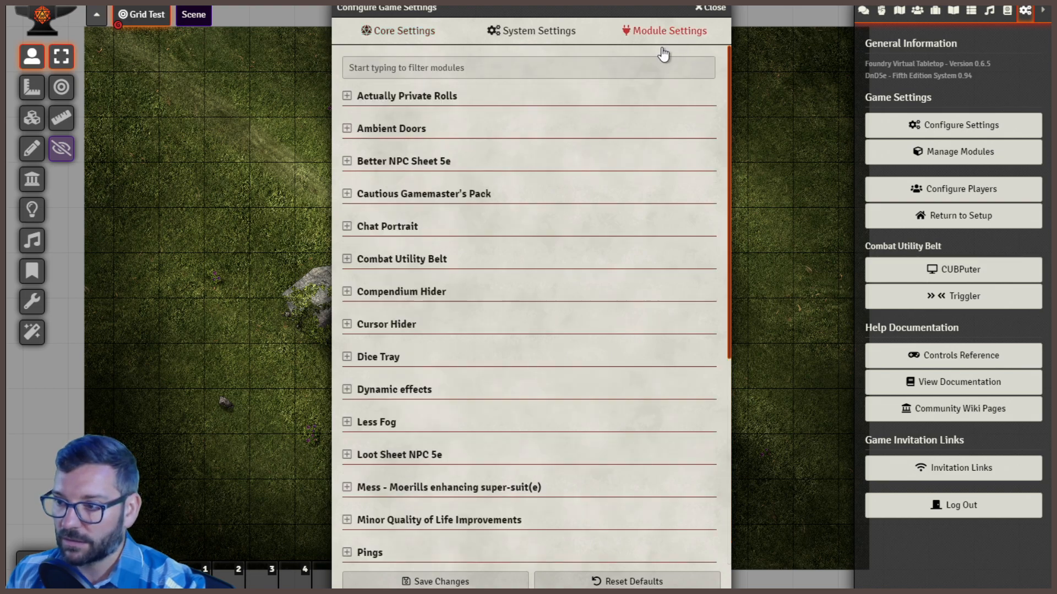
pyautogui.click(347, 100)
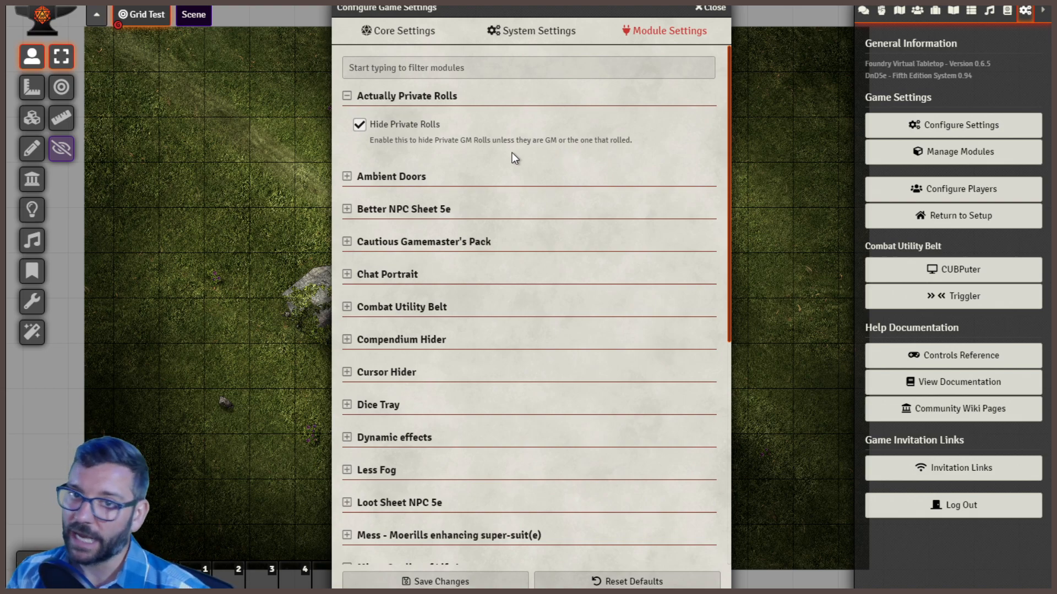
pyautogui.click(347, 96)
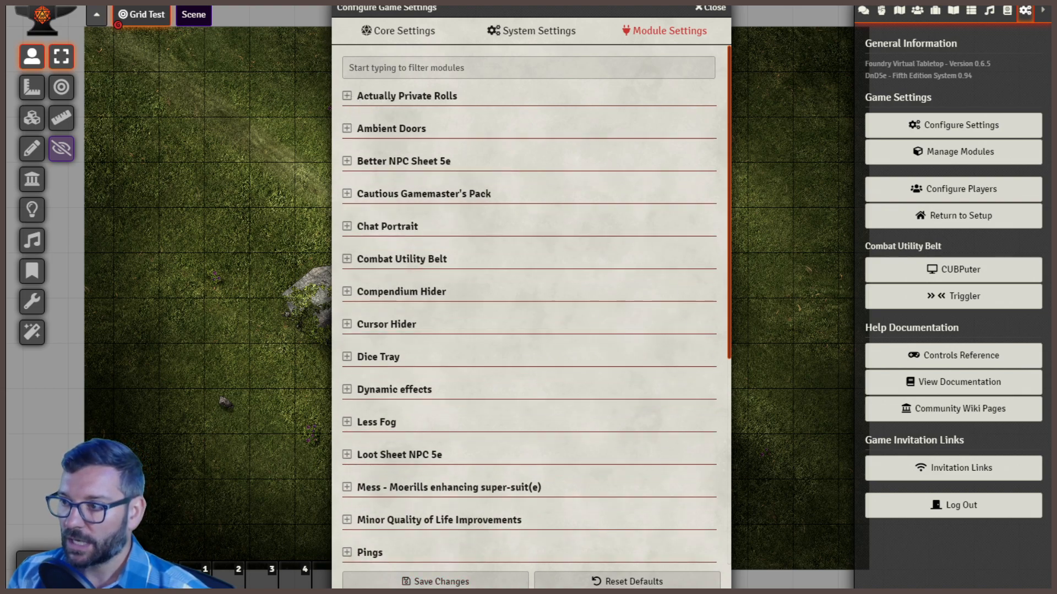
pyautogui.click(718, 7)
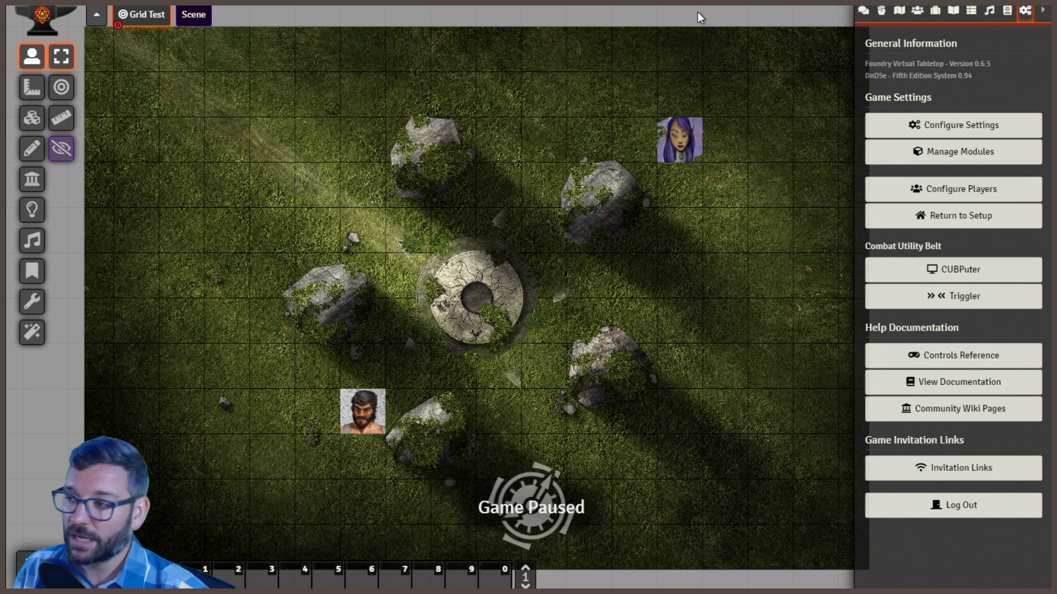
# Step: Return to the setup screen and search the installable add-on modules for "dice"
pyautogui.click(967, 217)
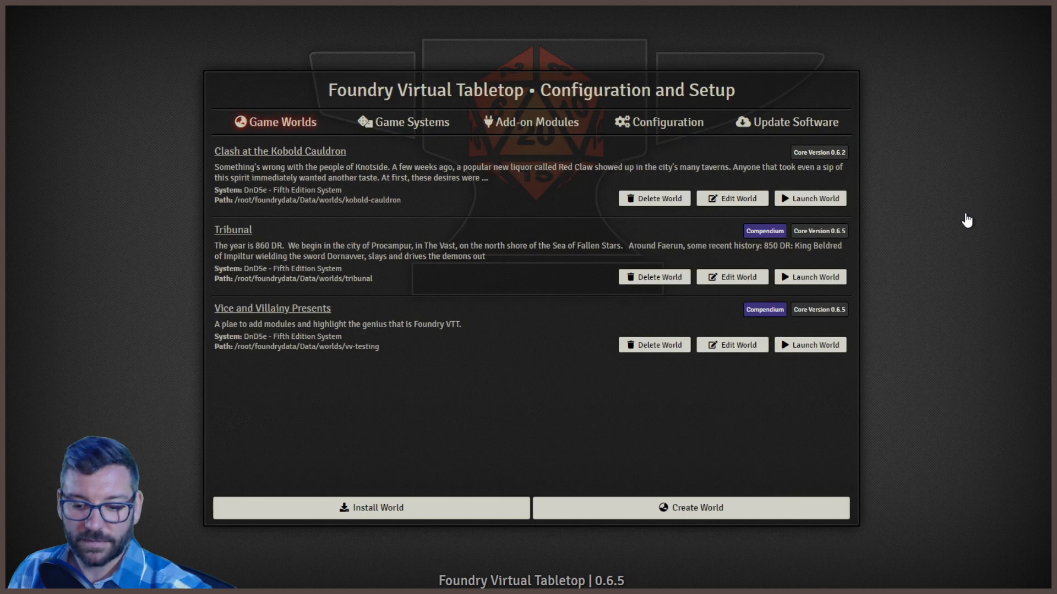
pyautogui.click(516, 128)
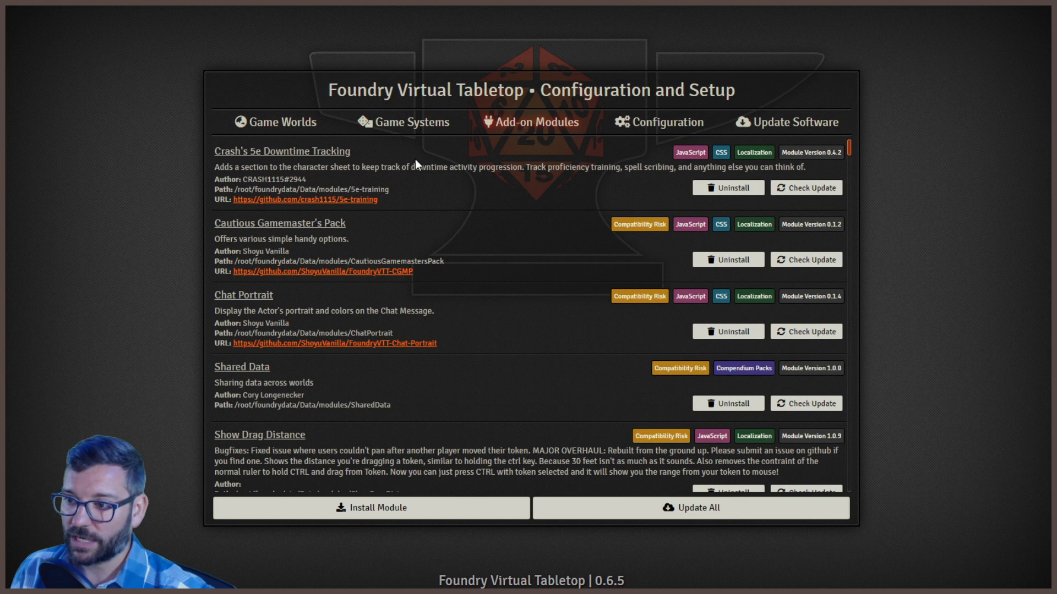
pyautogui.click(371, 506)
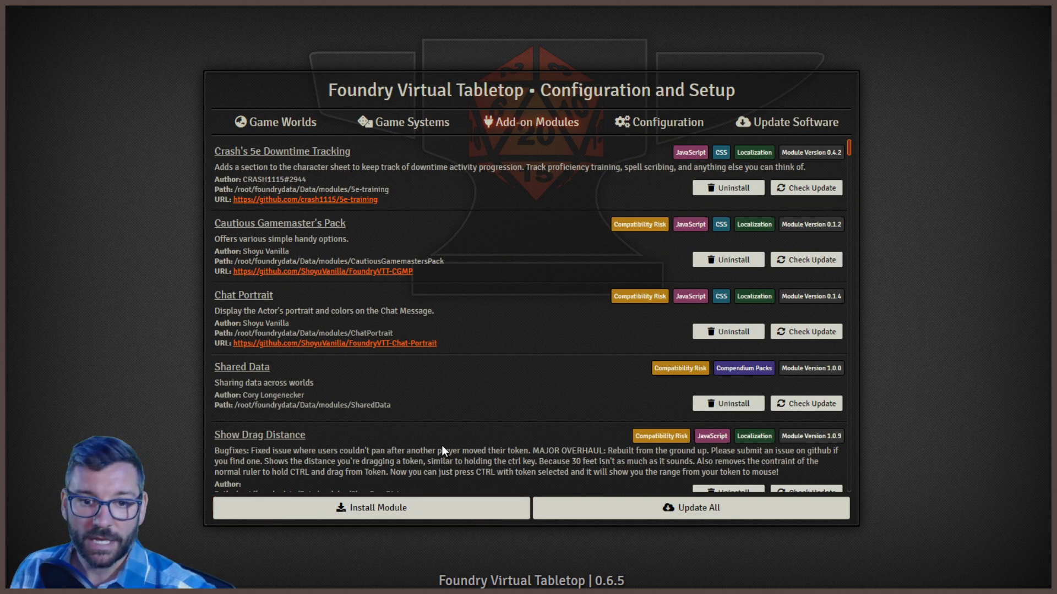
pyautogui.click(538, 160)
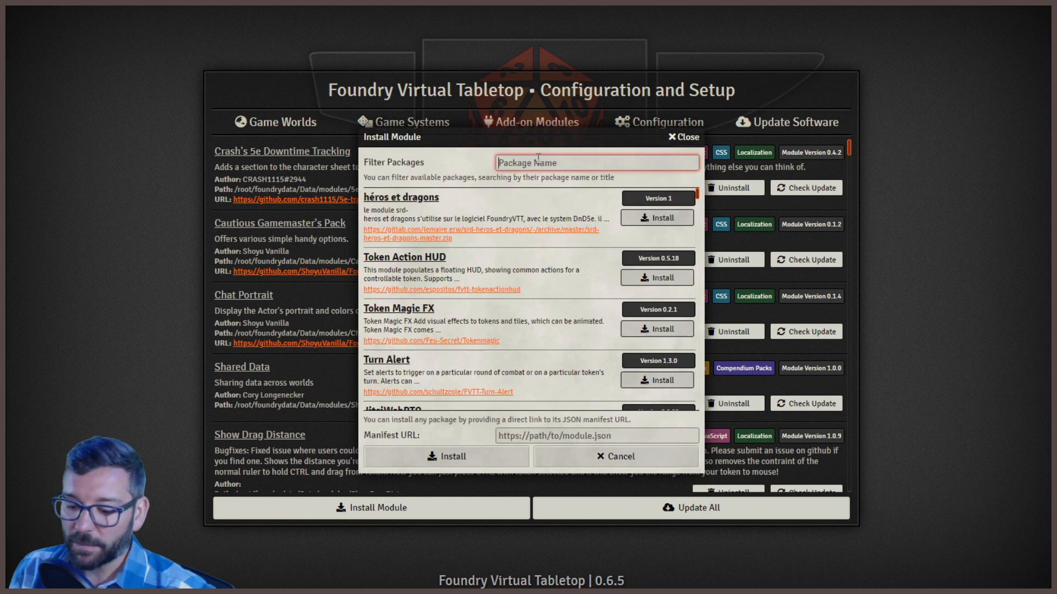
pyautogui.write('dice')
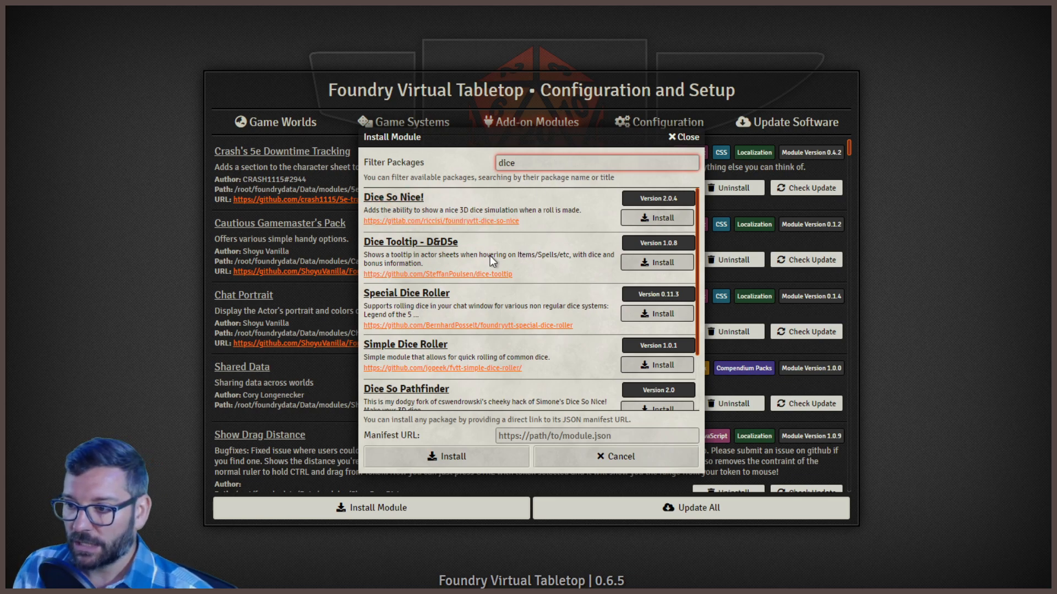
pyautogui.scroll(-2, 529, 333)
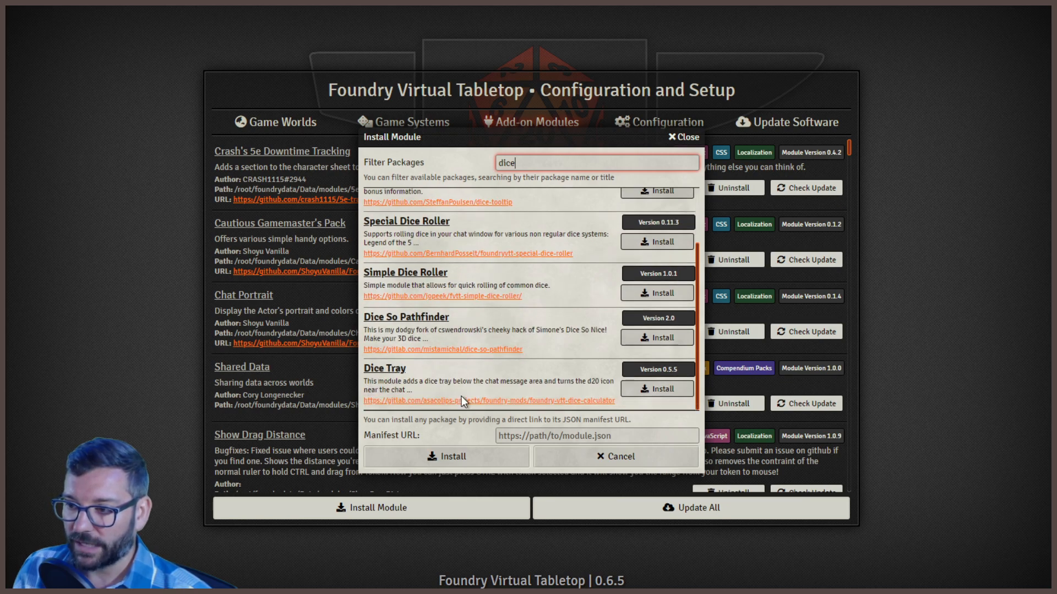
pyautogui.scroll(2, 461, 396)
# Step: Open the Dice So Nice! project page and read its usage instructions, 3D dice configuration options and API hooks
pyautogui.click(457, 221)
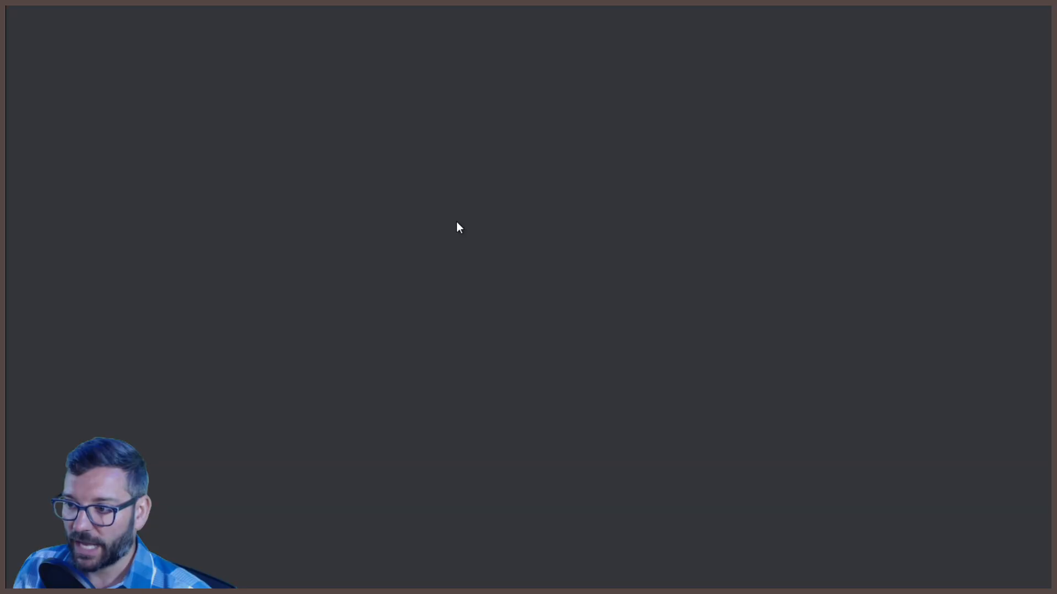
pyautogui.scroll(-7, 246, 293)
pyautogui.scroll(-13, 246, 293)
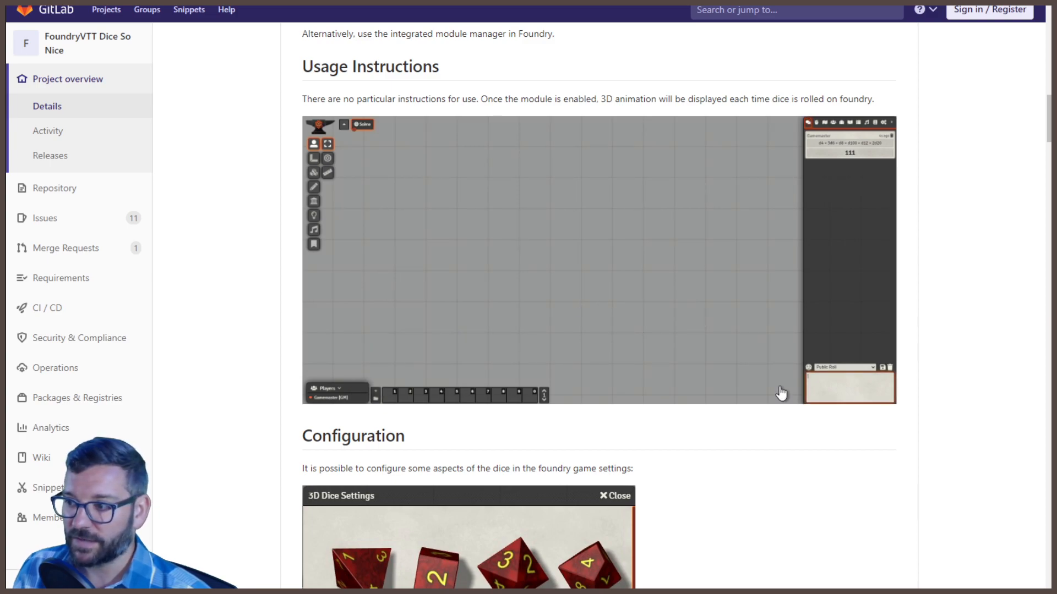
pyautogui.scroll(-4, 793, 443)
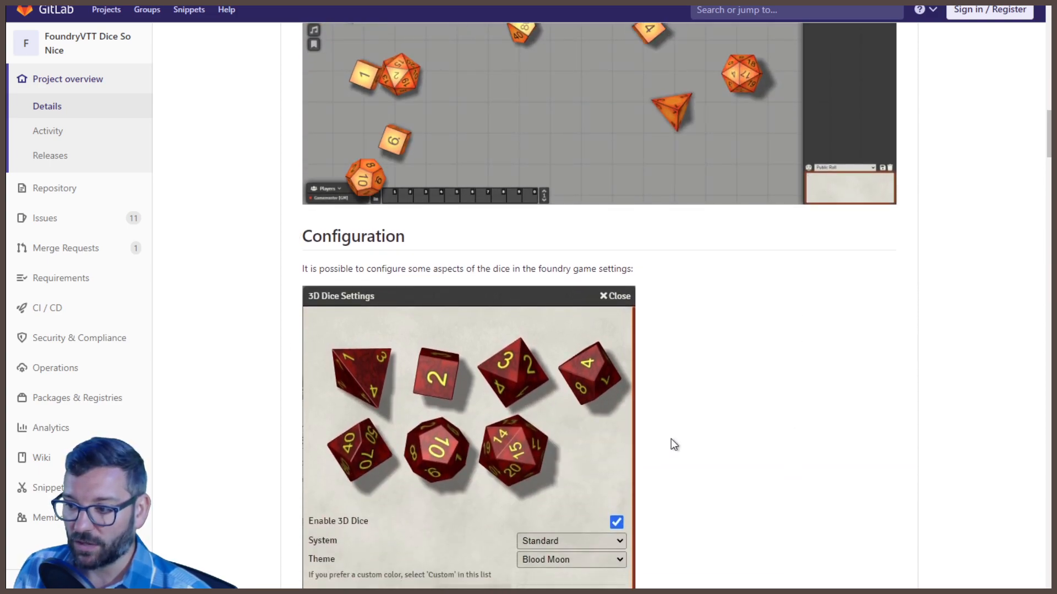
pyautogui.scroll(-14, 670, 440)
pyautogui.scroll(-3, 708, 440)
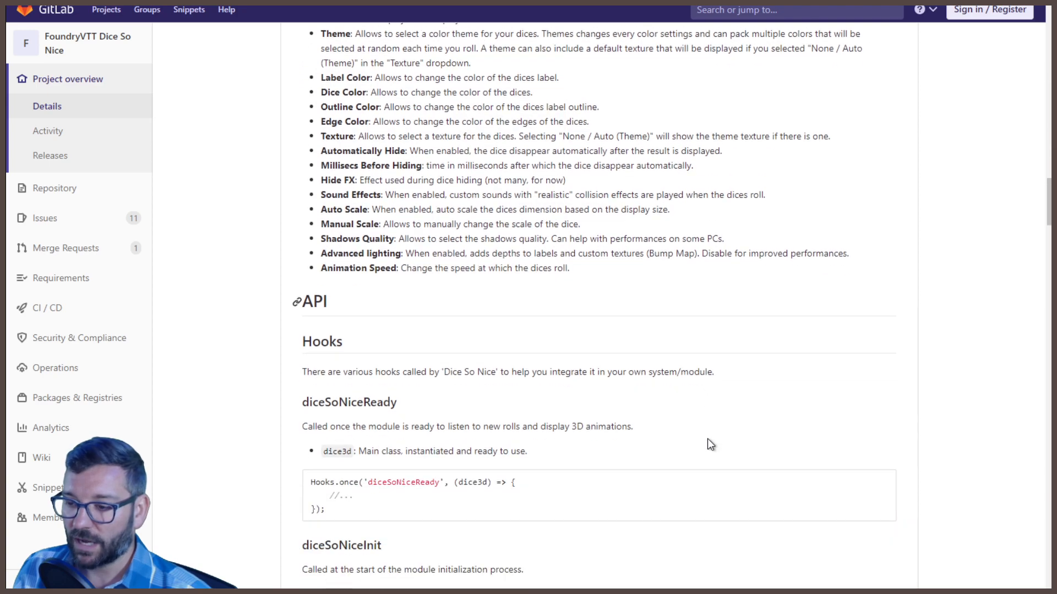
pyautogui.scroll(5, 709, 440)
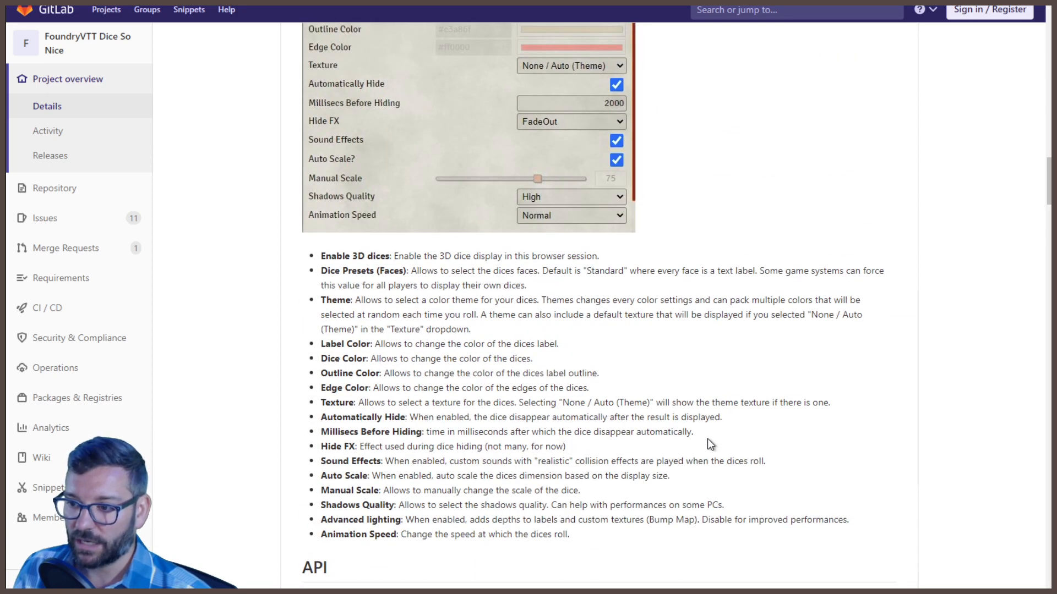
pyautogui.scroll(18, 708, 439)
pyautogui.scroll(-4, 707, 443)
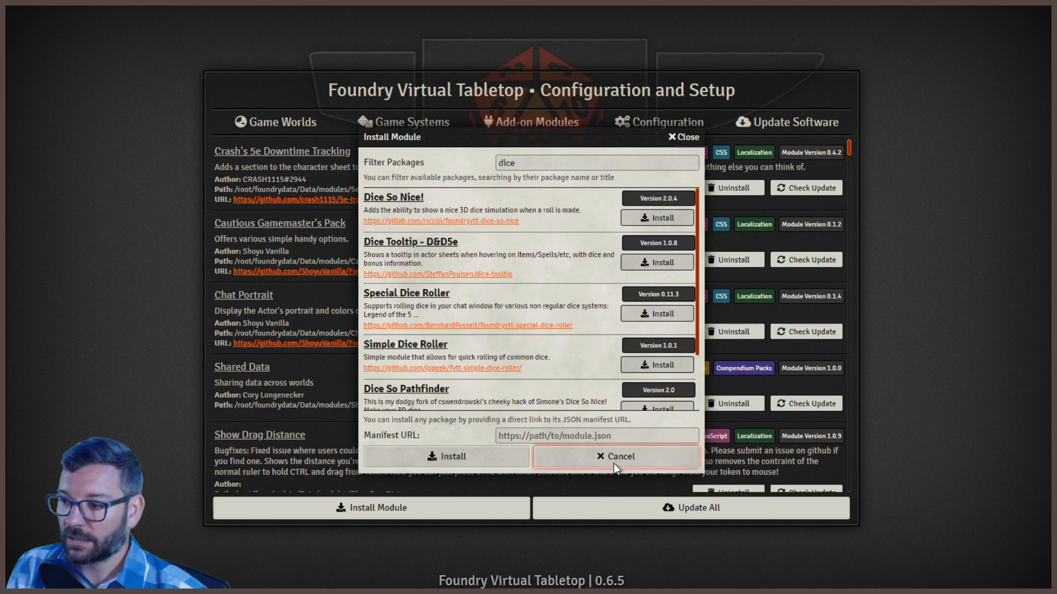
# Step: Cancel the module installation and launch the game world Vice and Villainy Presents
pyautogui.click(613, 462)
pyautogui.click(282, 122)
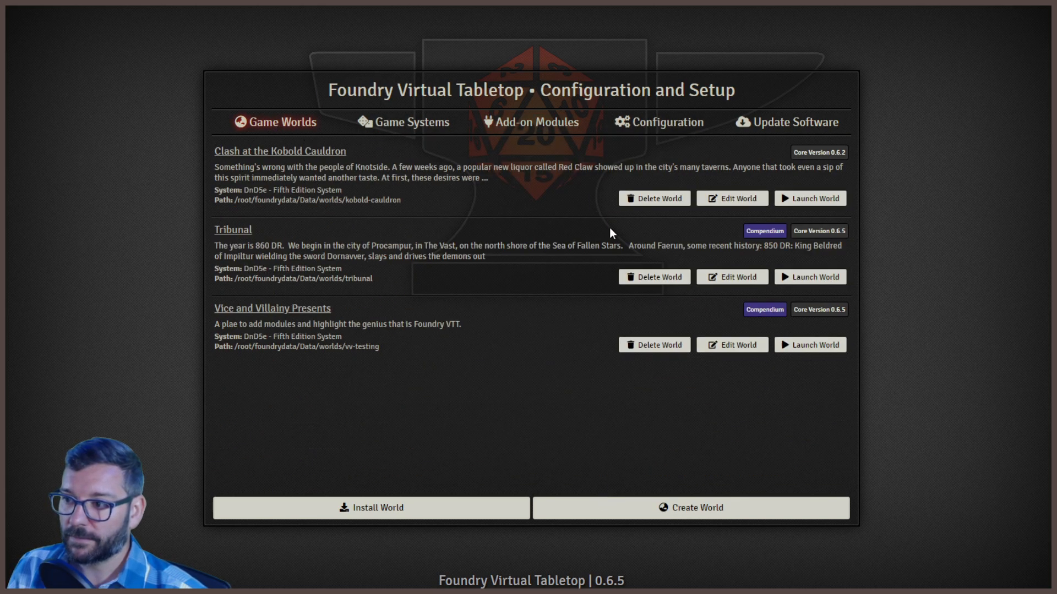
pyautogui.click(812, 345)
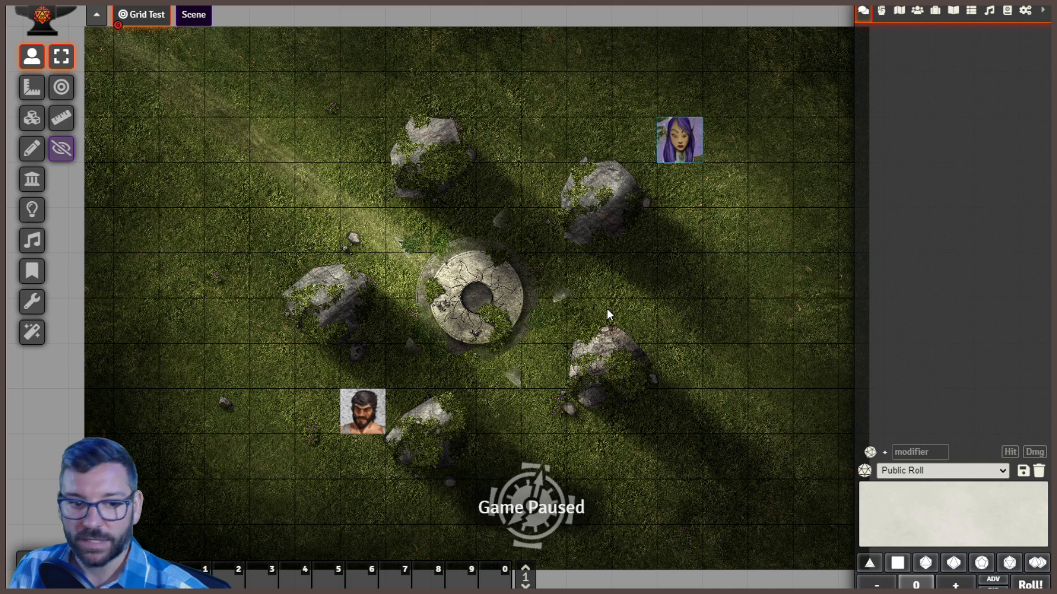
# Step: Open the world's module management and show the detailed information for the listed modules
pyautogui.click(1024, 10)
pyautogui.click(969, 152)
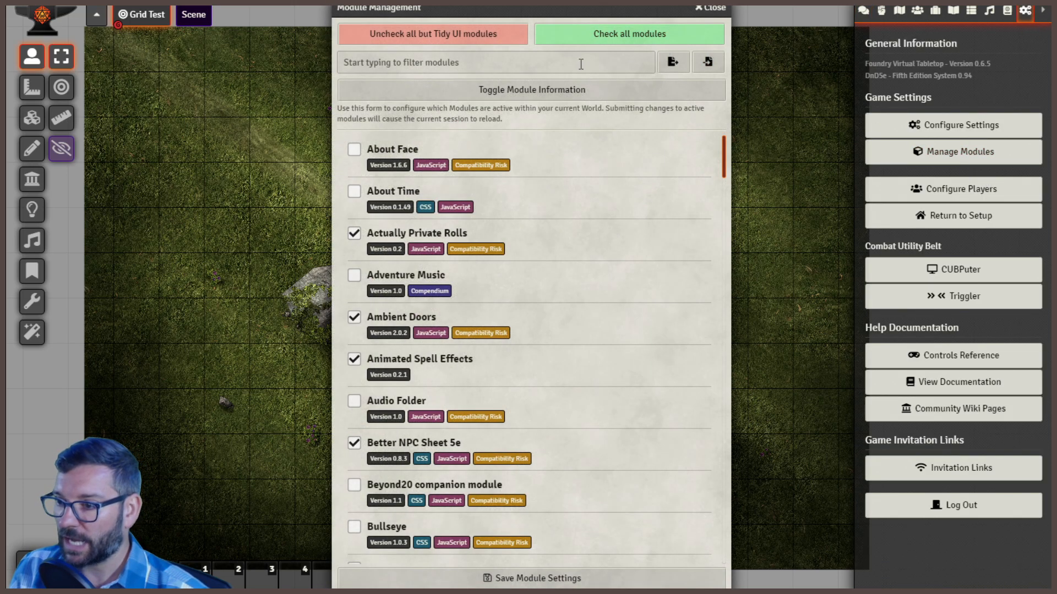
pyautogui.click(532, 90)
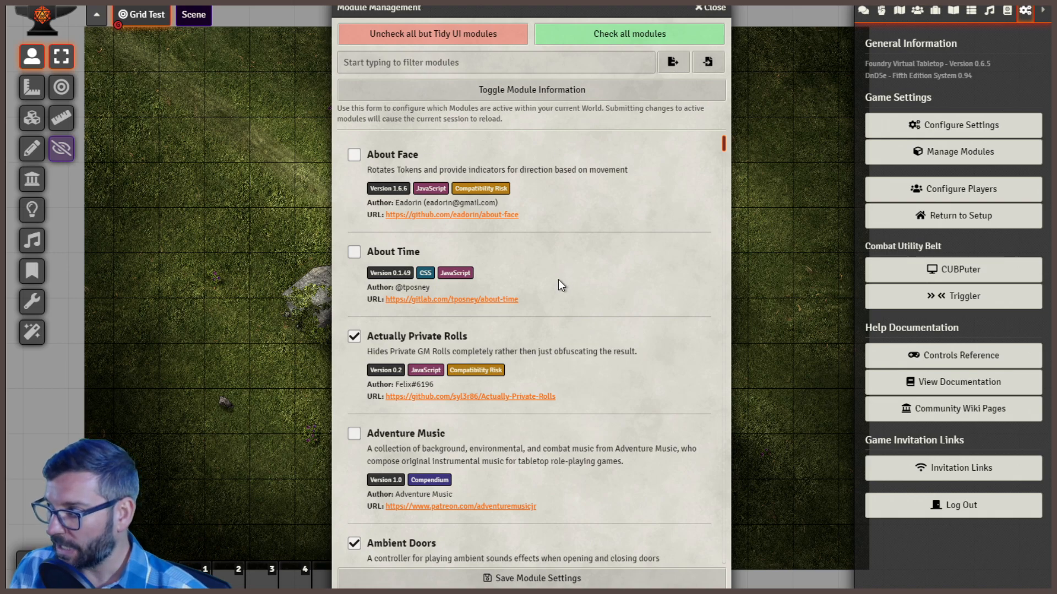
# Step: Enable the modules Combat Effects Tracker, Combat Template Cleanup and Combat Tracker Effect Icon Tooltips
pyautogui.scroll(-15, 541, 367)
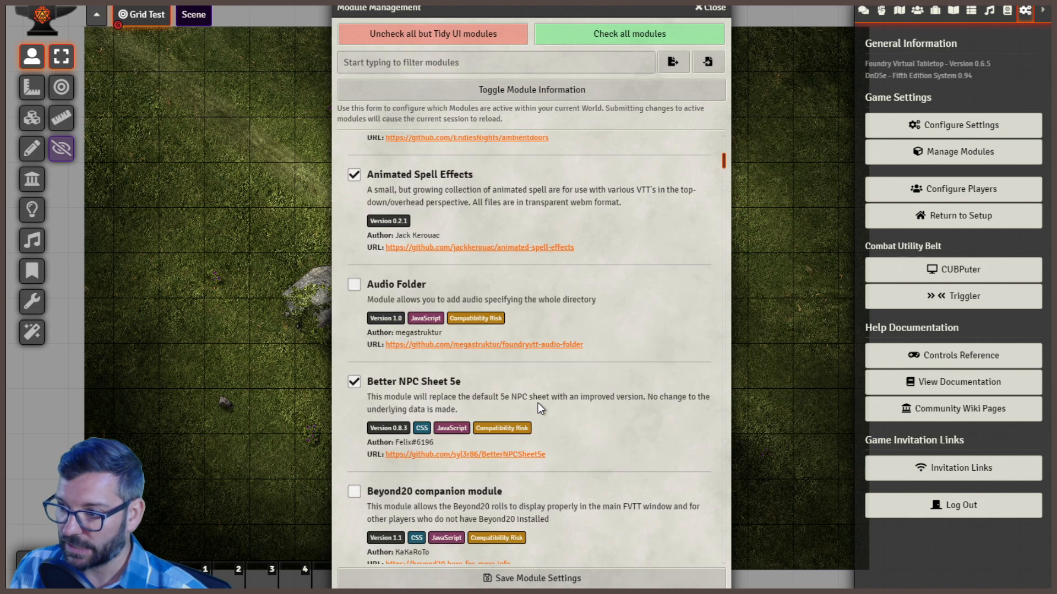
pyautogui.scroll(-5, 543, 408)
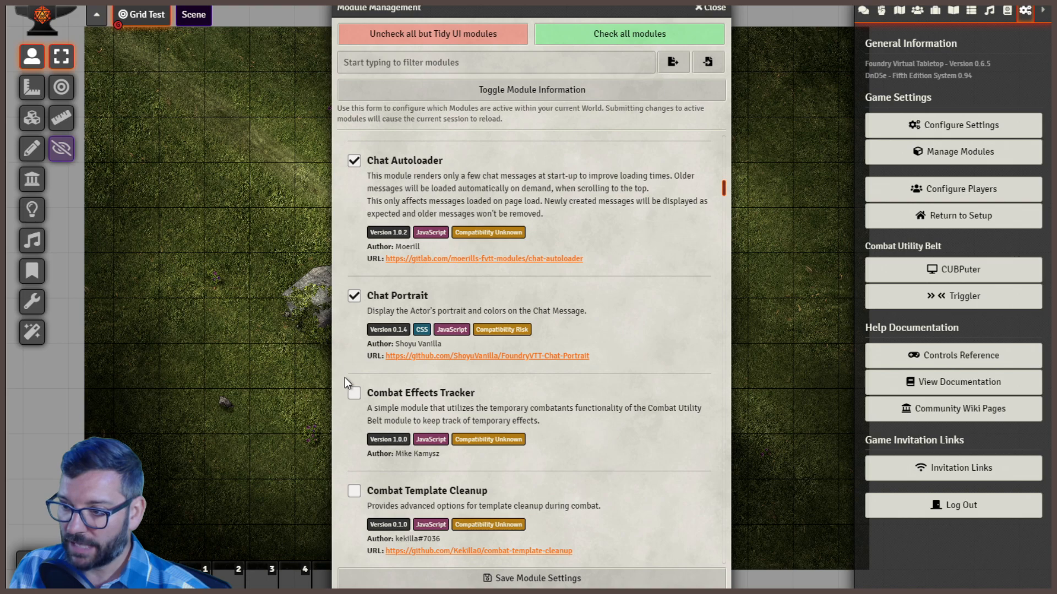
pyautogui.click(354, 393)
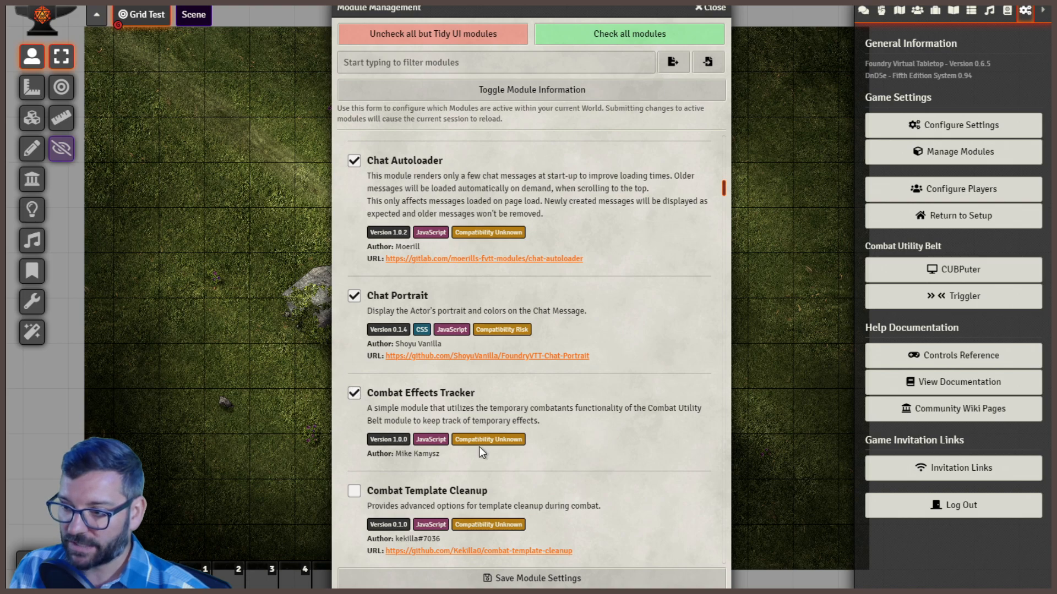
pyautogui.click(354, 491)
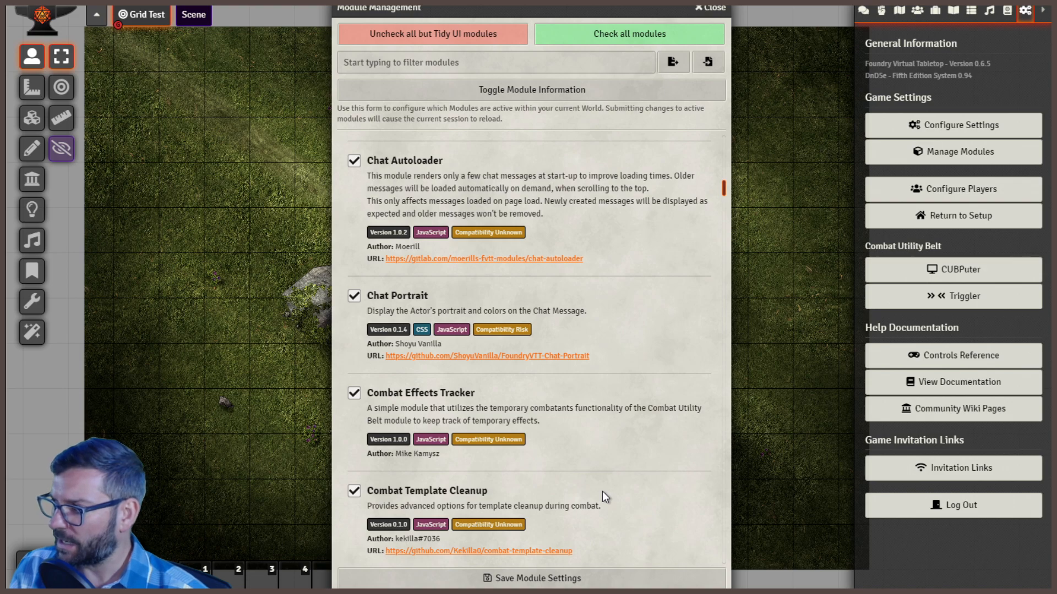
pyautogui.scroll(-3, 602, 490)
pyautogui.click(353, 390)
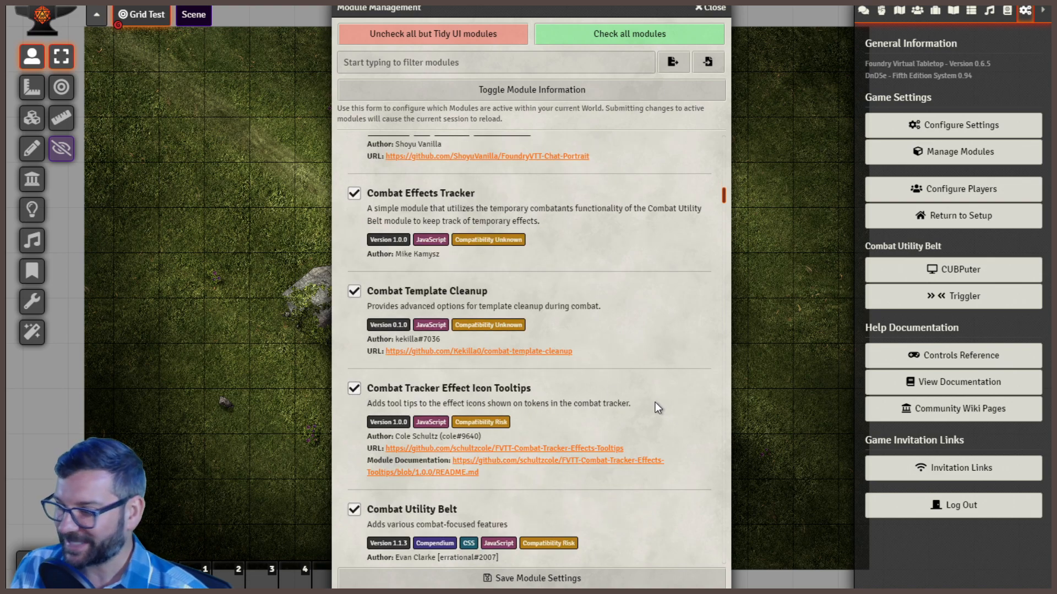
# Step: Look through the remaining modules down to Turn Marker and Vance's Sidebar Resizer, then save the module settings
pyautogui.scroll(-15, 652, 402)
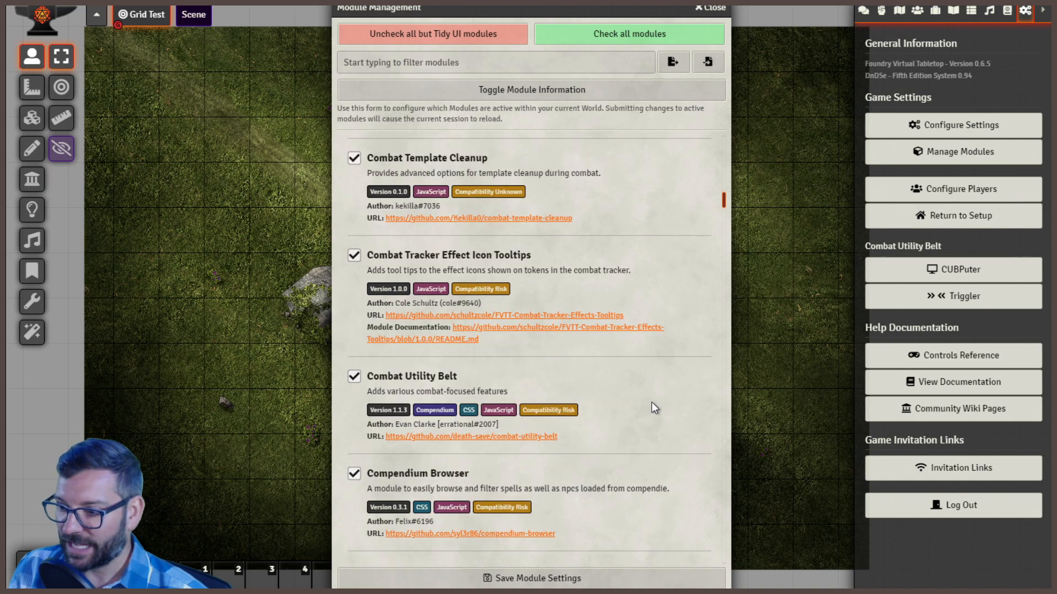
pyautogui.scroll(-12, 652, 403)
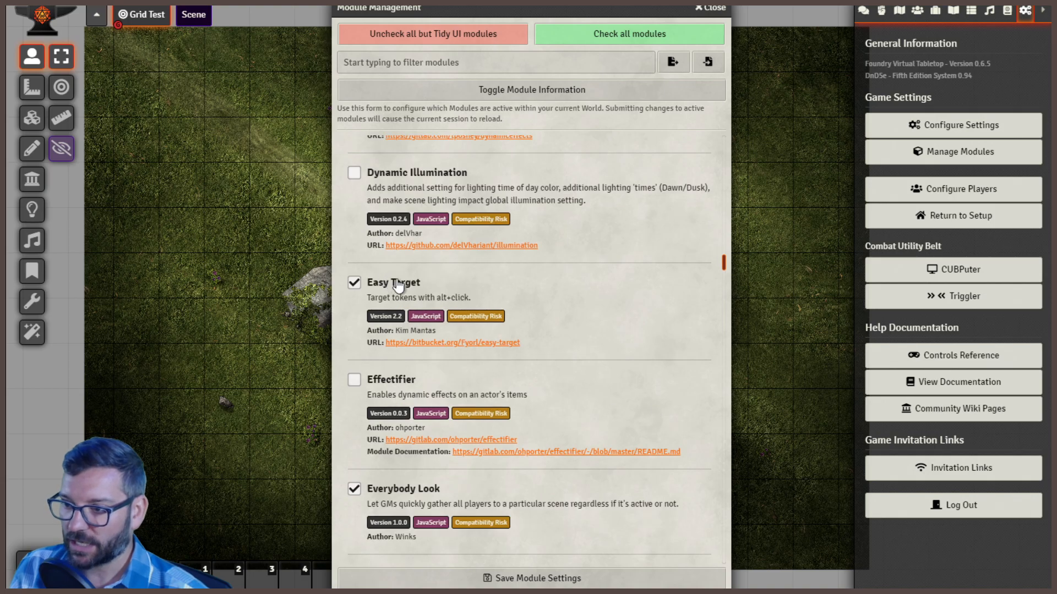
pyautogui.scroll(-20, 679, 388)
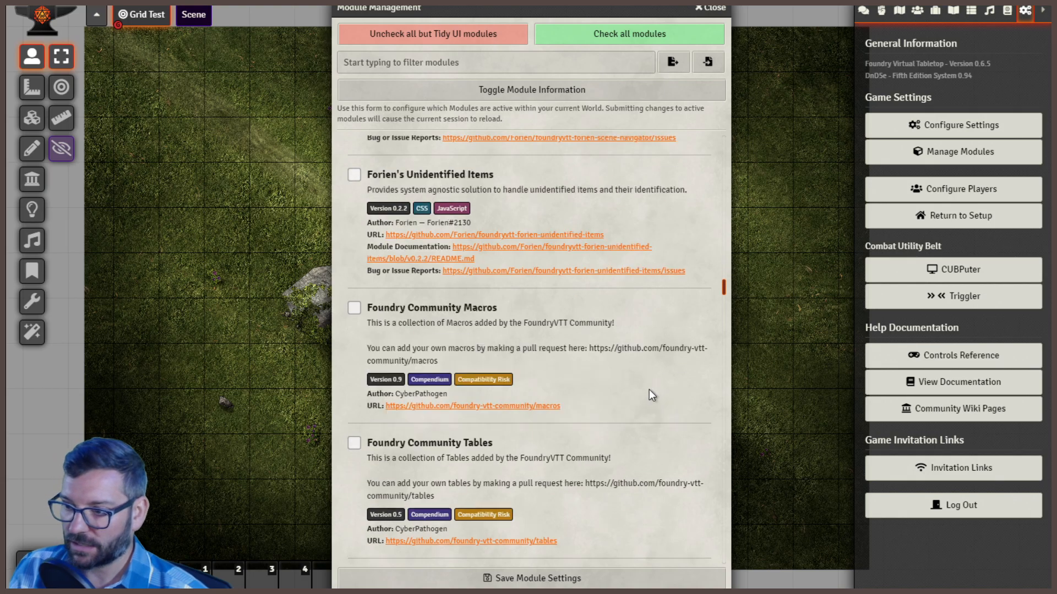
pyautogui.scroll(-15, 533, 352)
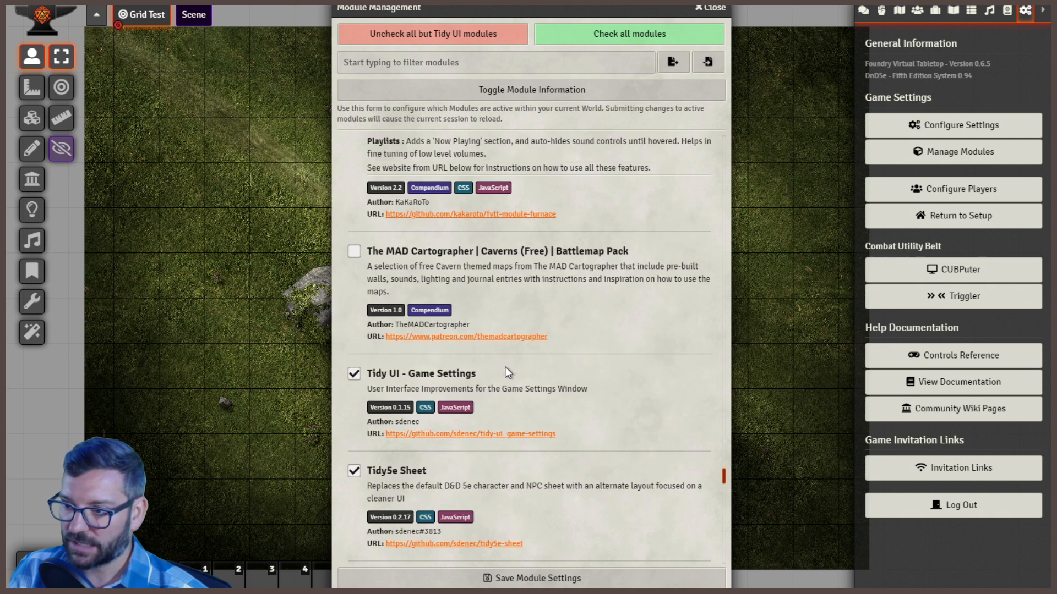
pyautogui.scroll(-7, 460, 467)
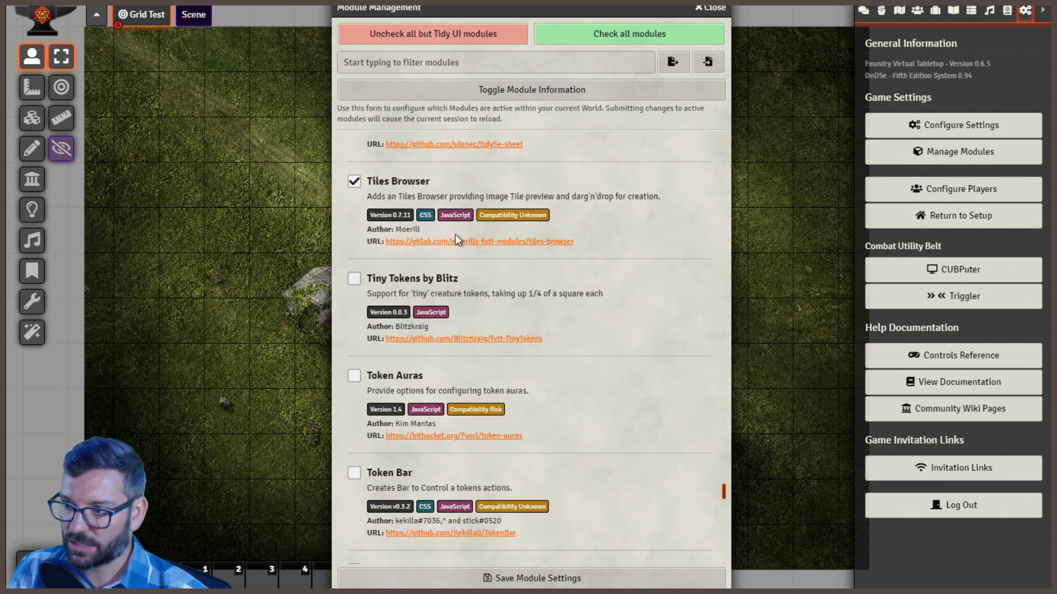
pyautogui.scroll(-5, 467, 414)
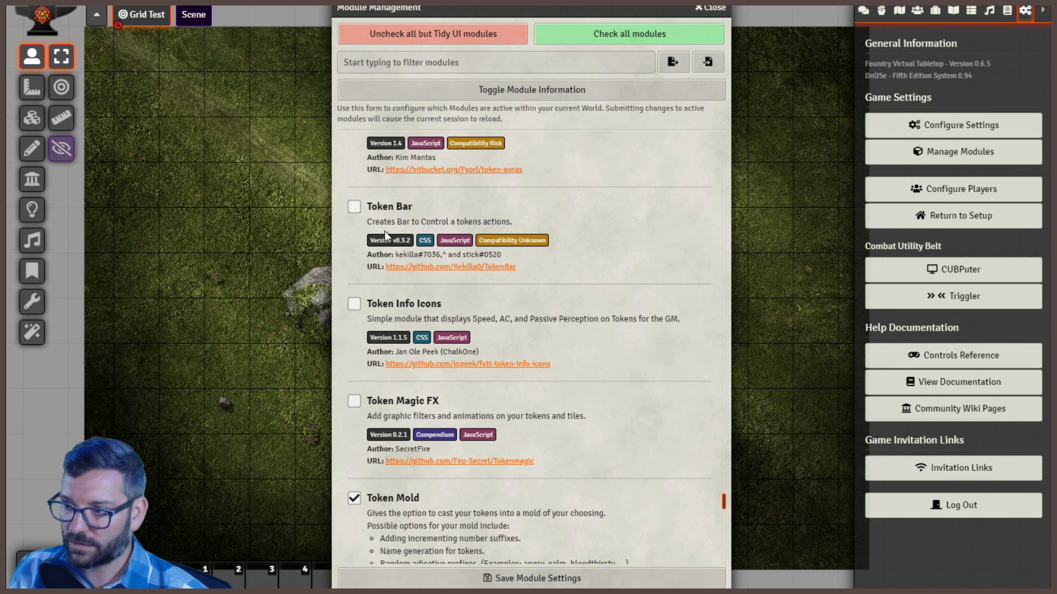
pyautogui.scroll(-10, 454, 474)
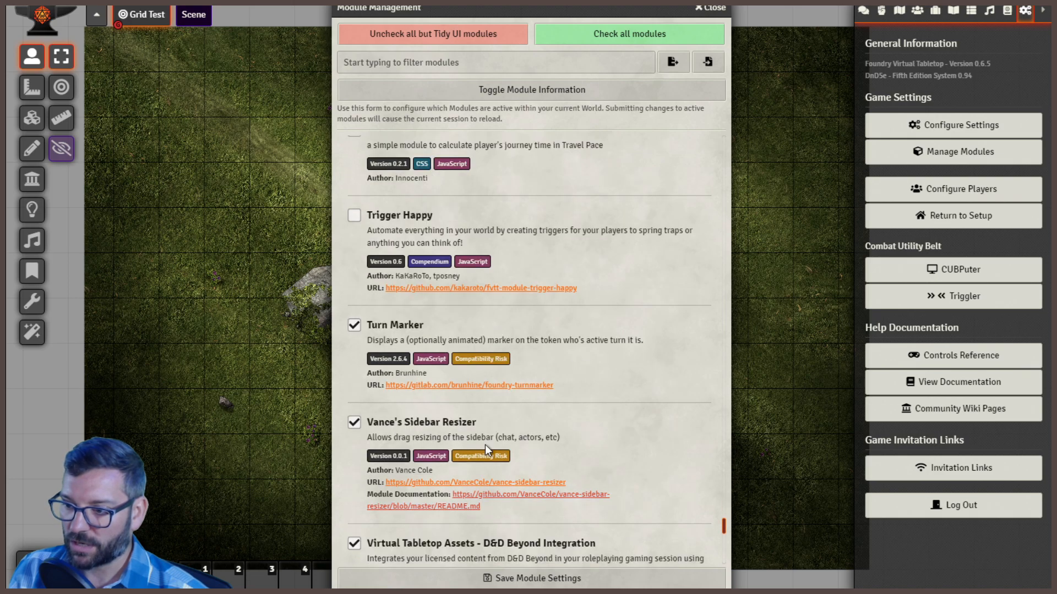
pyautogui.click(512, 580)
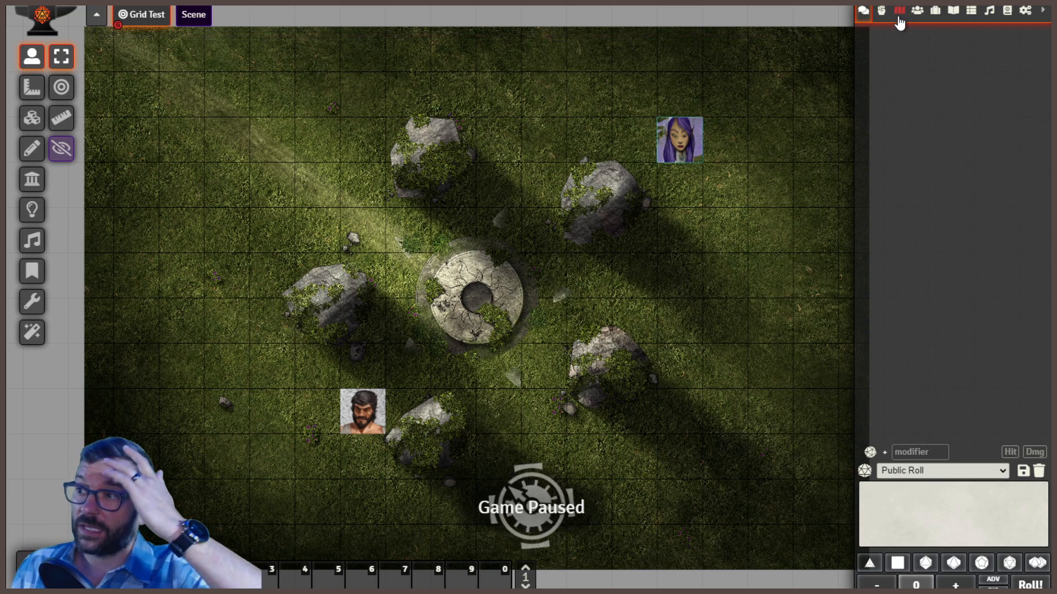
# Step: Begin combat for the existing encounter in the combat tracker
pyautogui.click(882, 12)
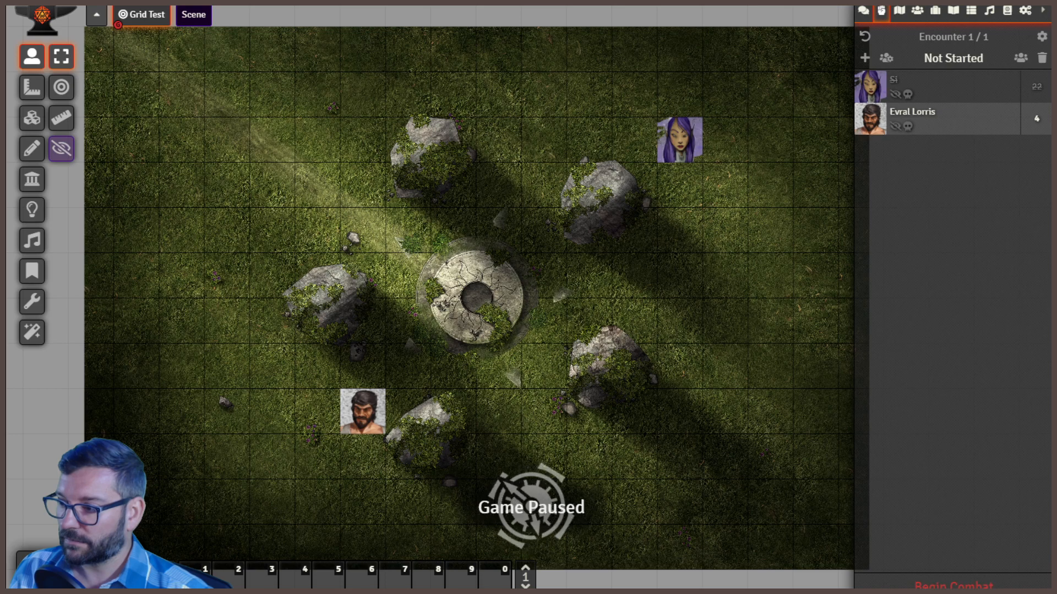
pyautogui.click(944, 585)
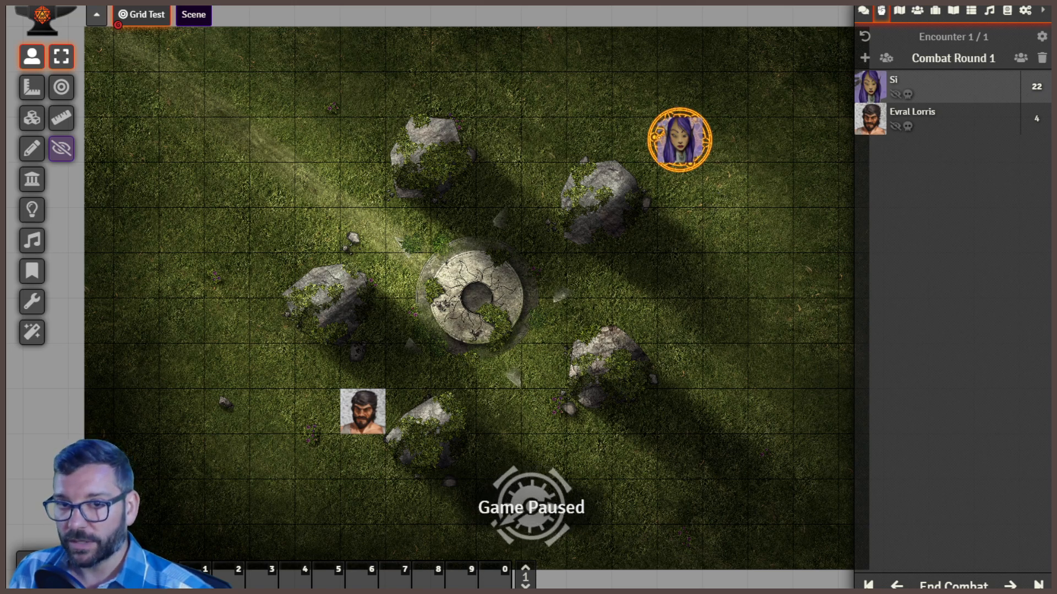
# Step: Open the module settings in the game configuration and filter them by "turn"
pyautogui.click(1024, 10)
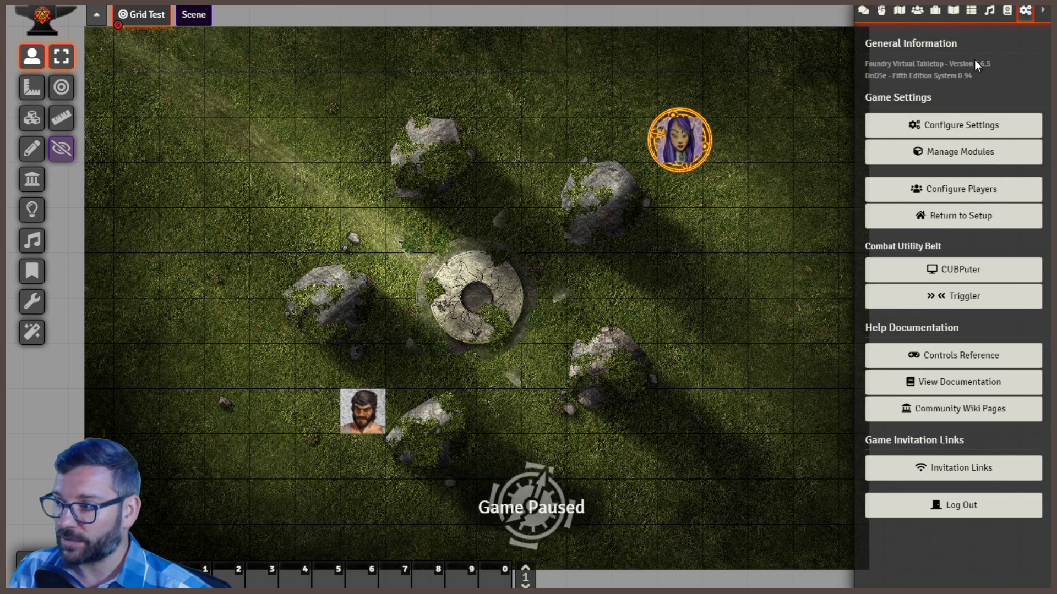
pyautogui.click(953, 126)
pyautogui.click(678, 31)
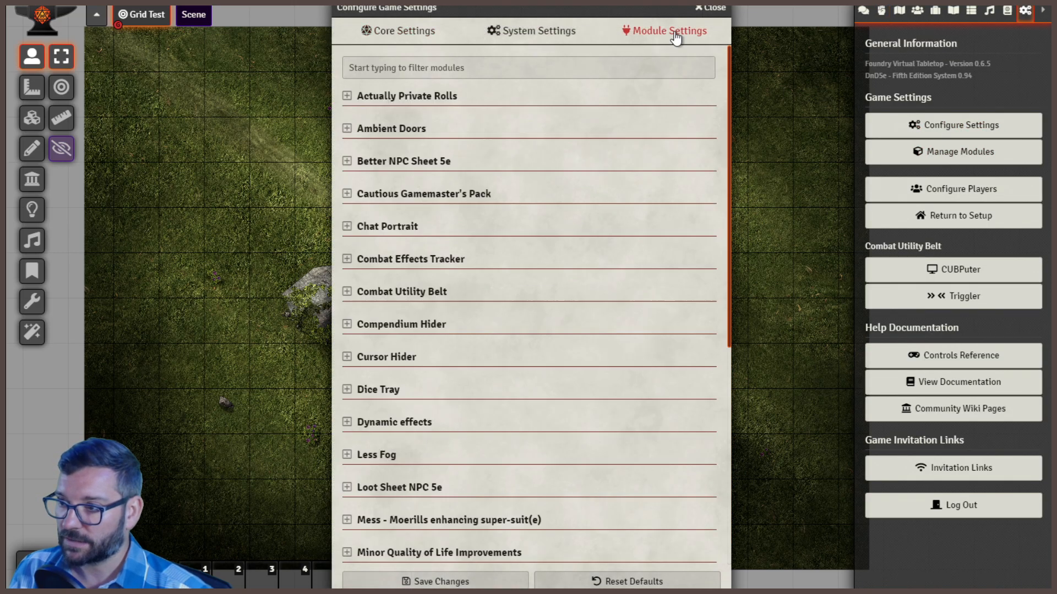
pyautogui.click(520, 65)
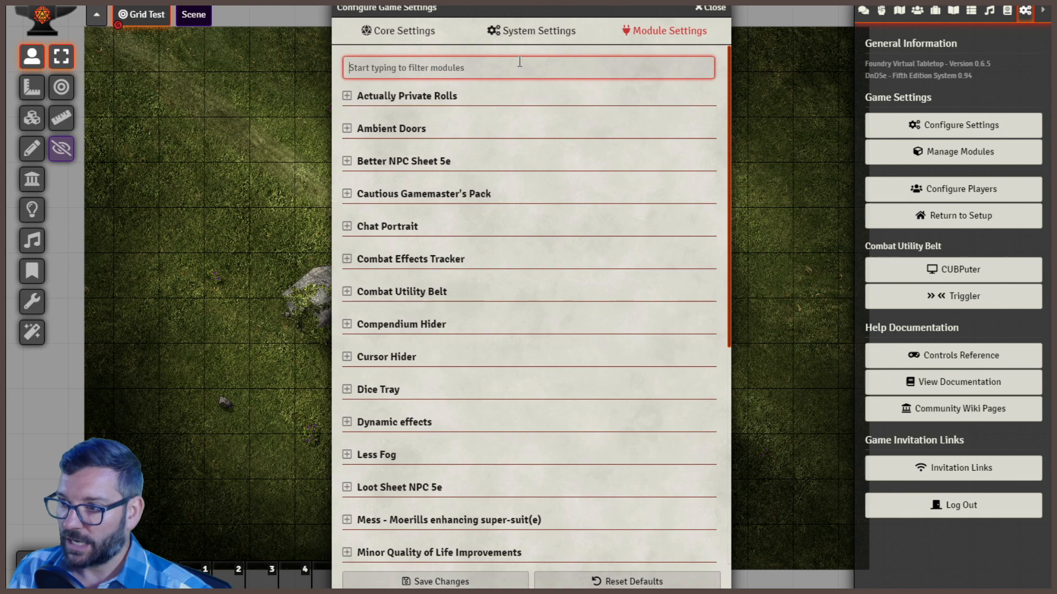
pyautogui.write('turn')
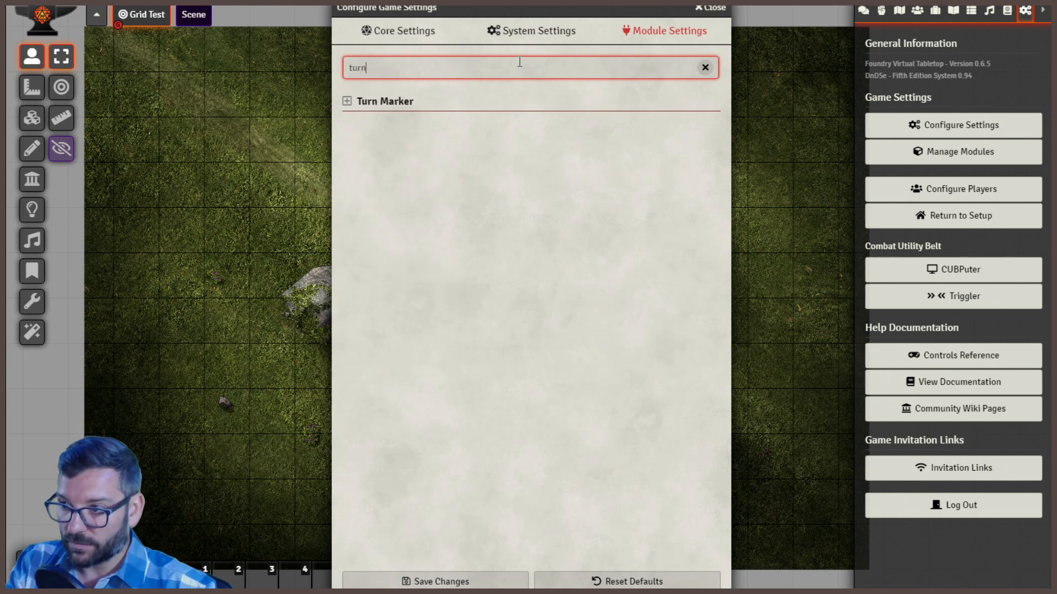
# Step: Expand the Turn Marker module settings, open its global settings, and move that window aside
pyautogui.click(347, 102)
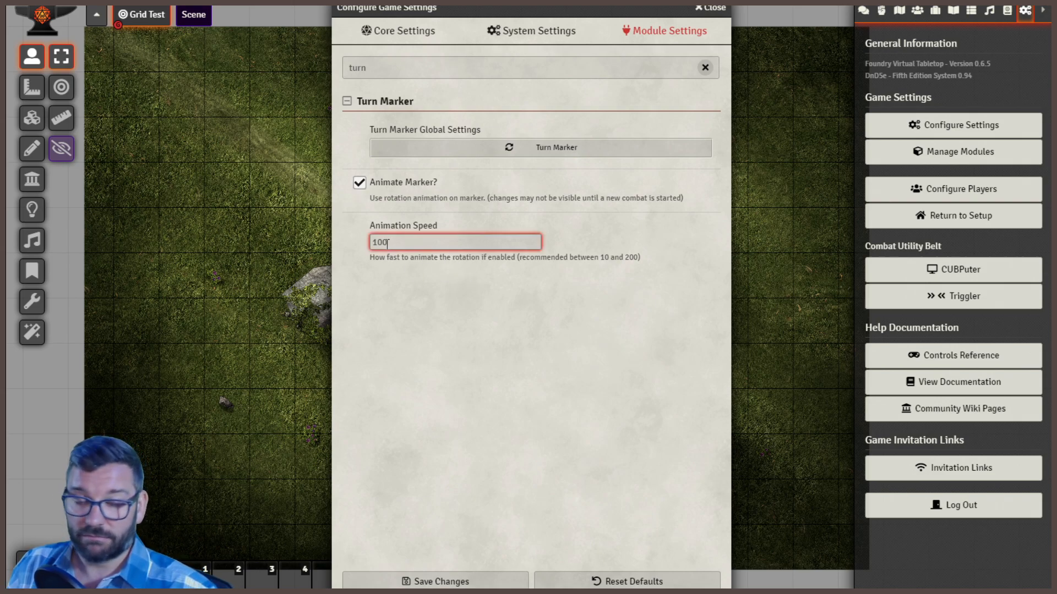
pyautogui.click(484, 151)
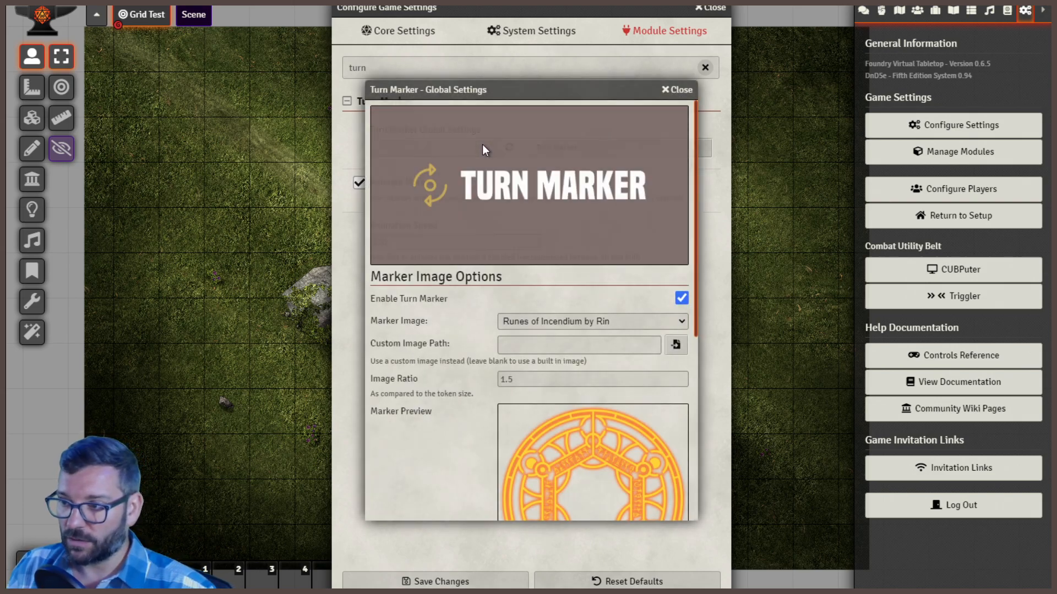
pyautogui.moveTo(445, 88)
pyautogui.mouseDown()
pyautogui.moveTo(306, 36)
pyautogui.moveTo(307, 7)
pyautogui.mouseUp()
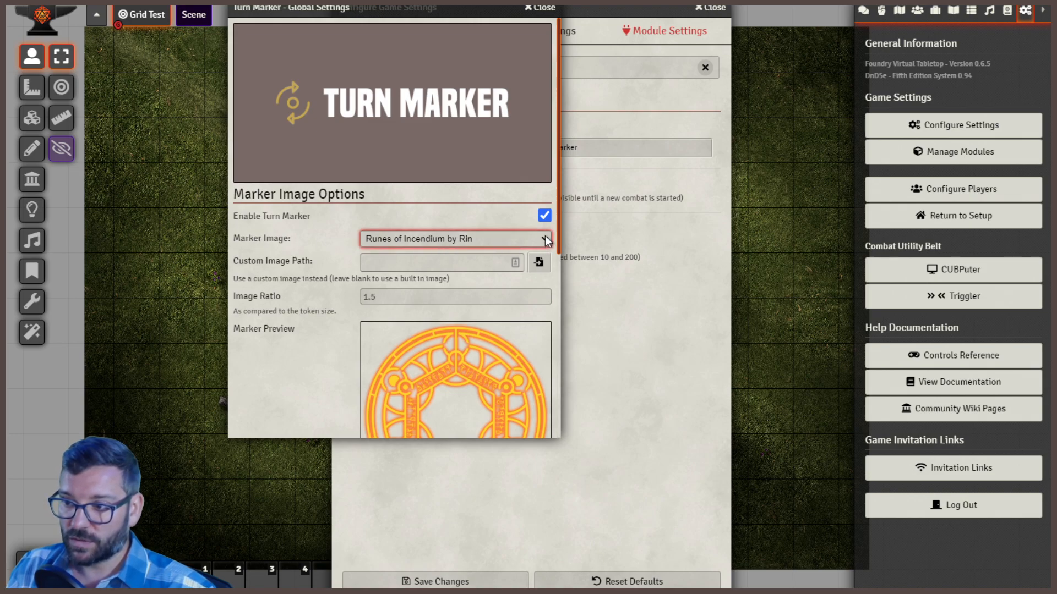
# Step: Try the marker images Runes of the Cultist, Runes of Regeneration and Runes of Reality, and go back to Runes of Incendium
pyautogui.press('Down')
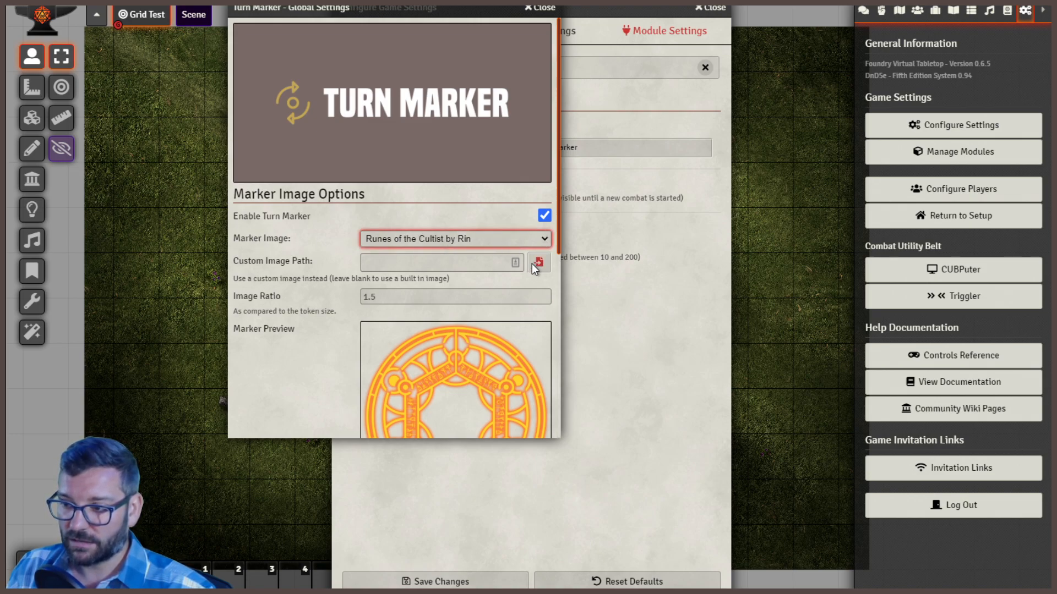
pyautogui.press('Down')
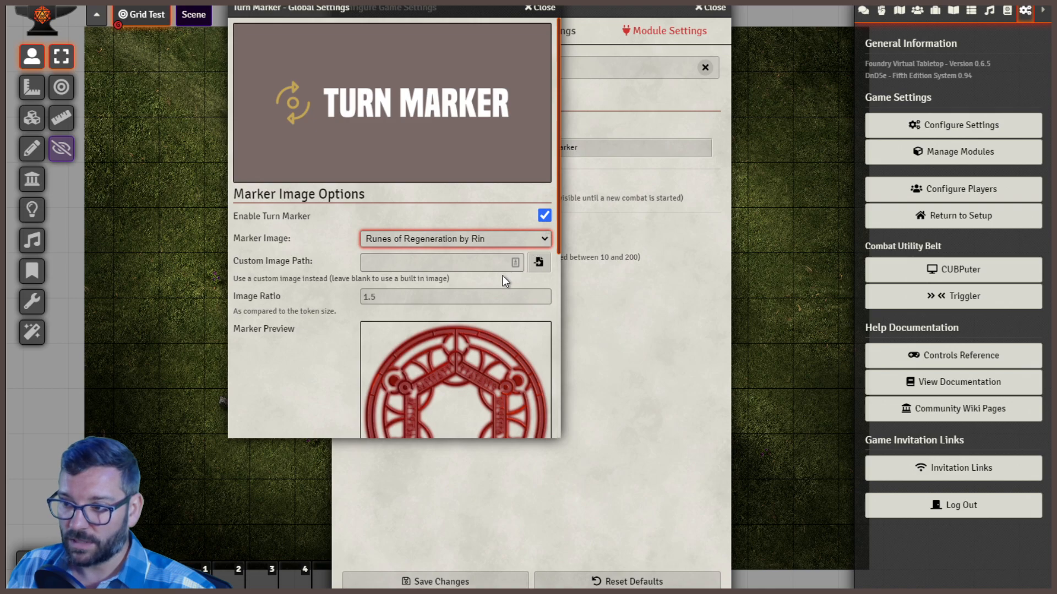
pyautogui.press('Down')
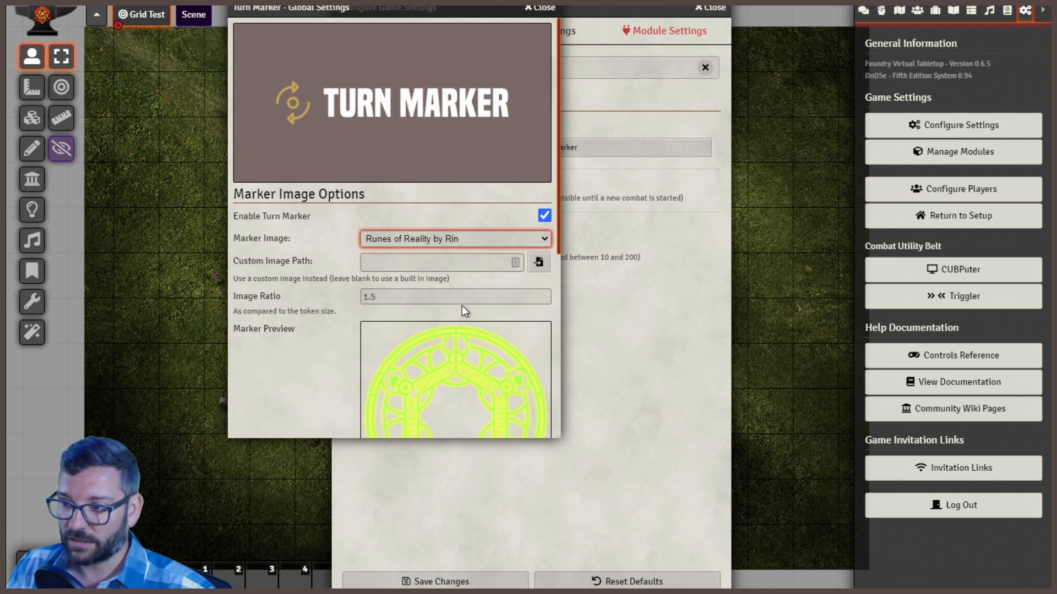
pyautogui.click(465, 253)
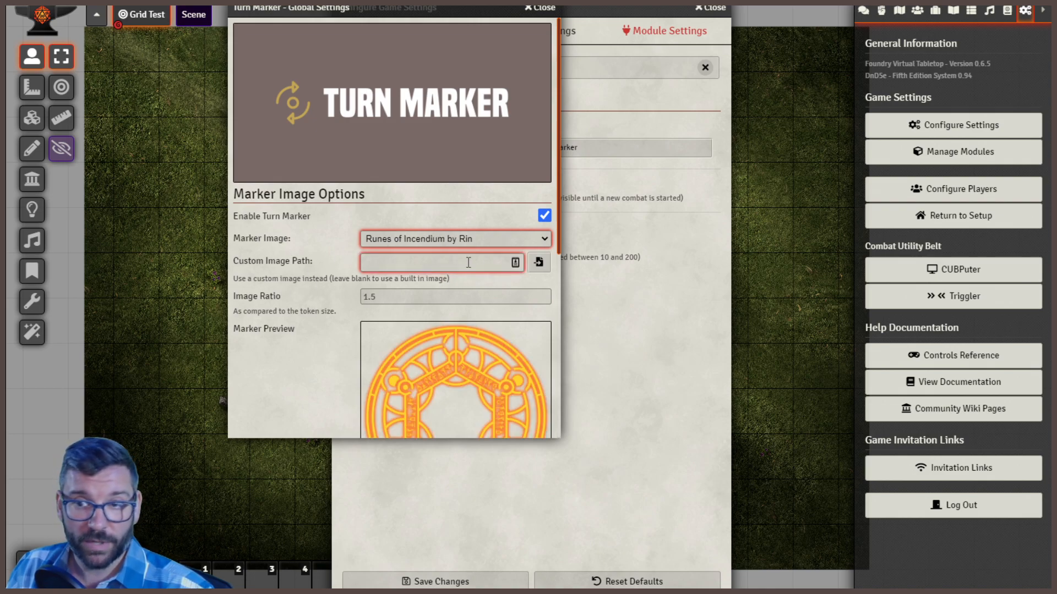
# Step: Look through the image ratio, marker preview, turn announcement and start marker options, and close the Turn Marker global settings without saving
pyautogui.click(311, 293)
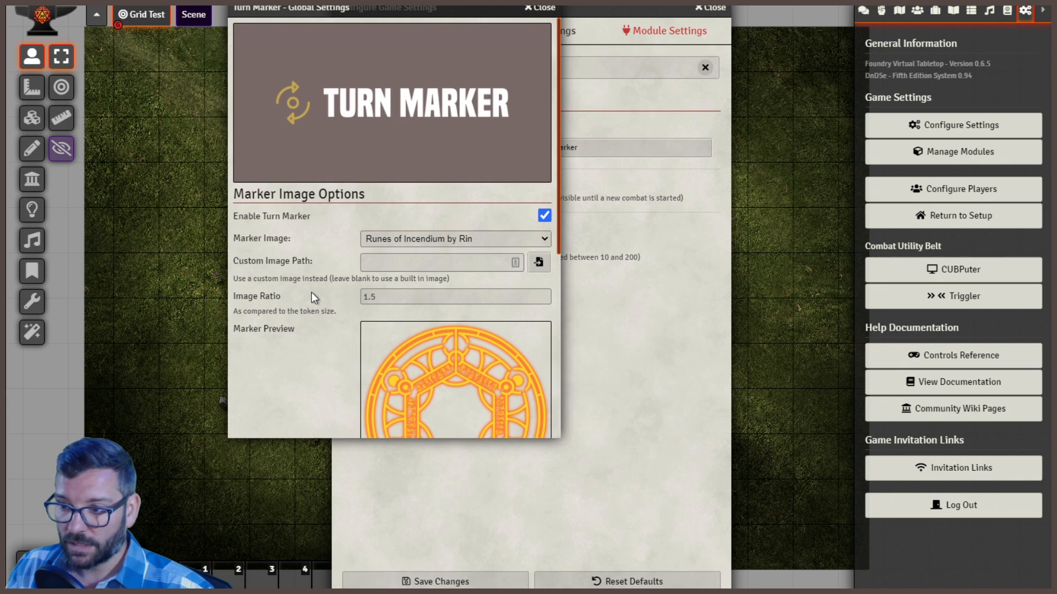
pyautogui.scroll(-3, 311, 298)
pyautogui.click(382, 165)
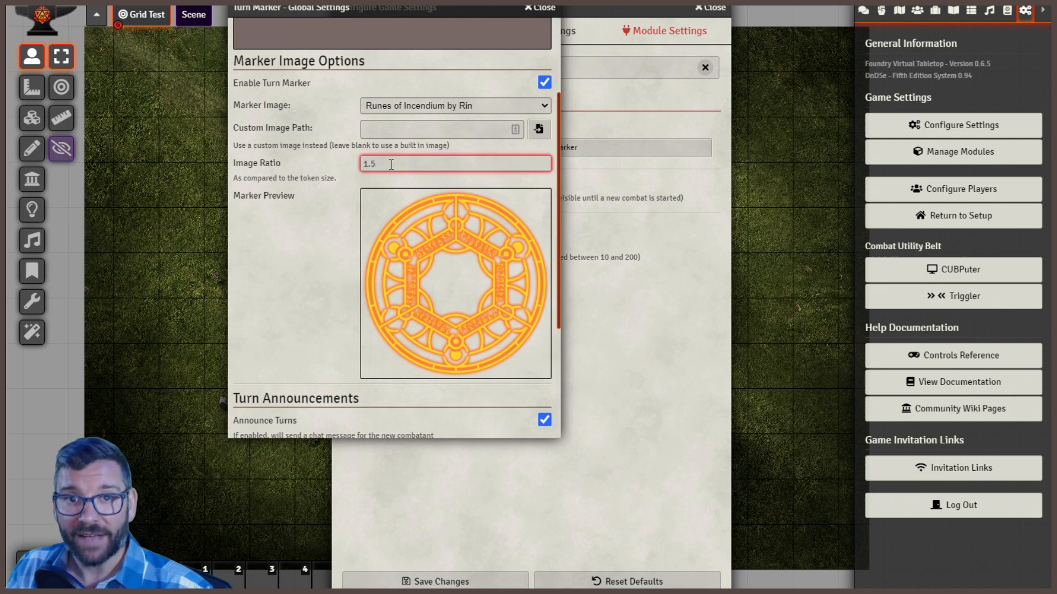
pyautogui.scroll(-5, 302, 320)
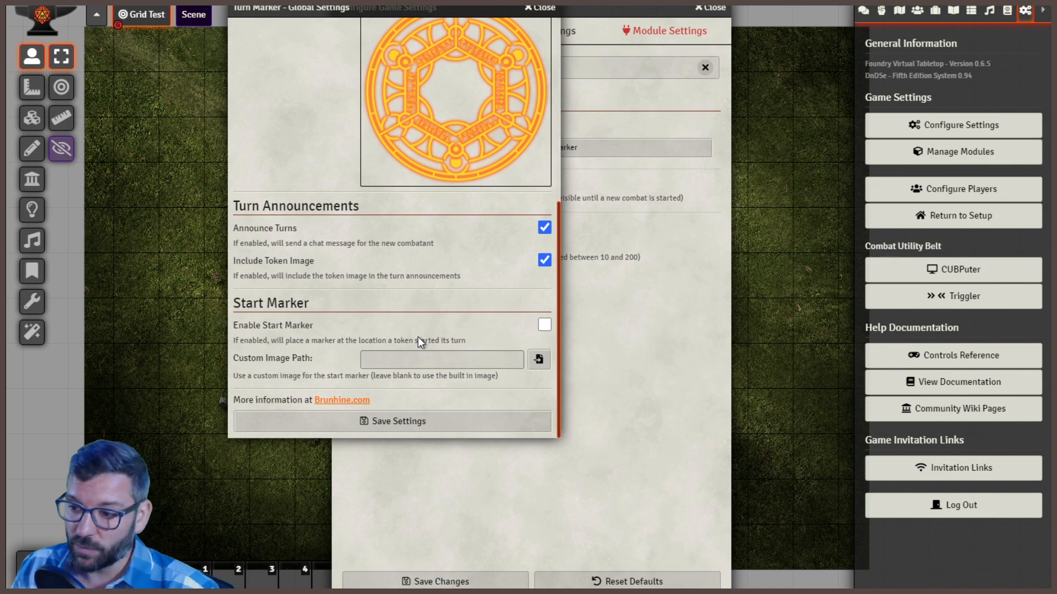
pyautogui.scroll(5, 435, 326)
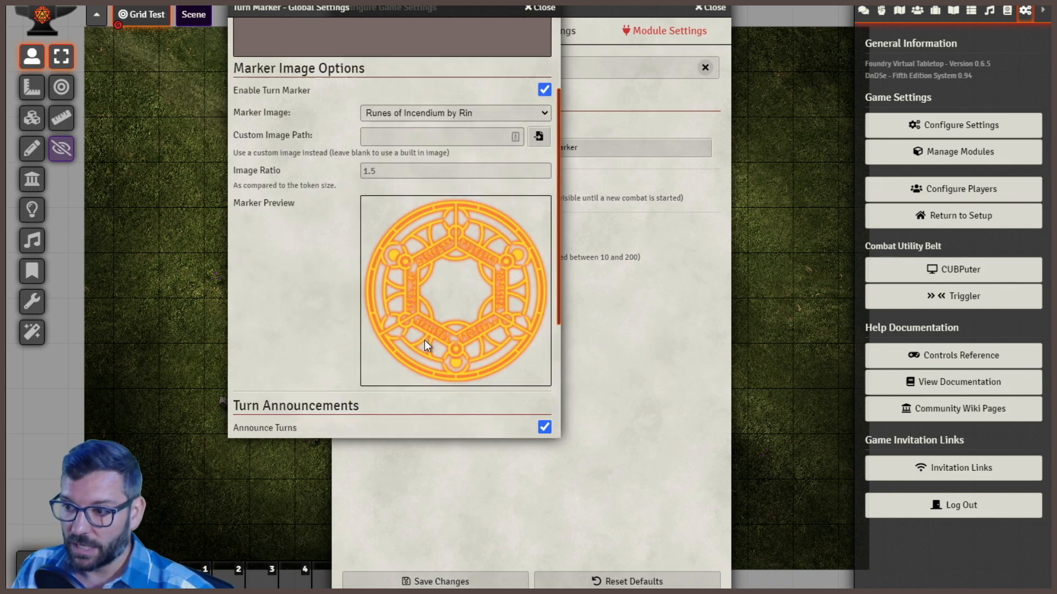
pyautogui.click(541, 8)
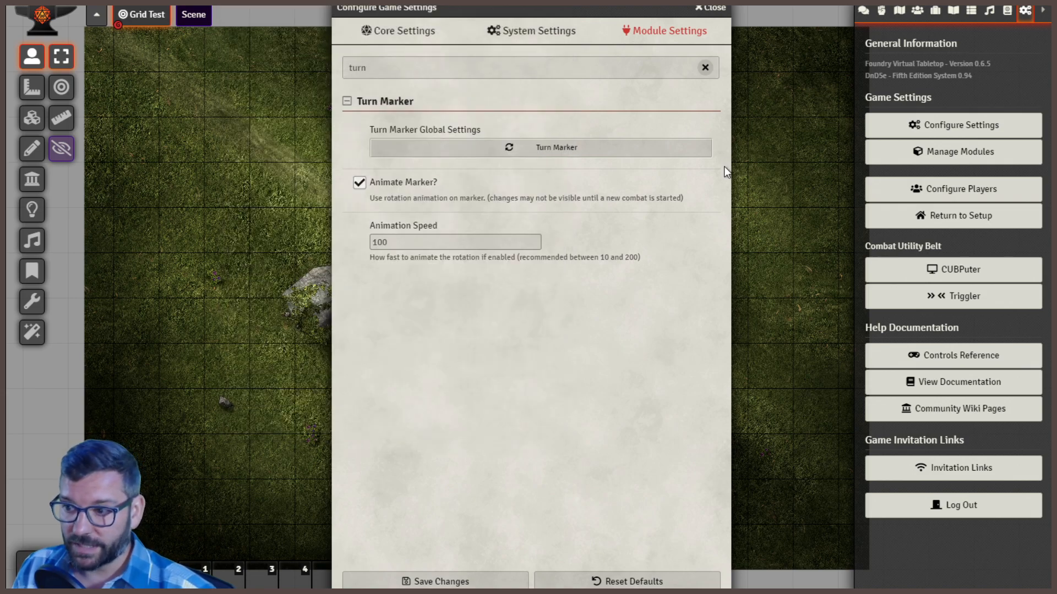
# Step: Collapse the Turn Marker settings, clear the module filter, and close the game settings
pyautogui.click(347, 101)
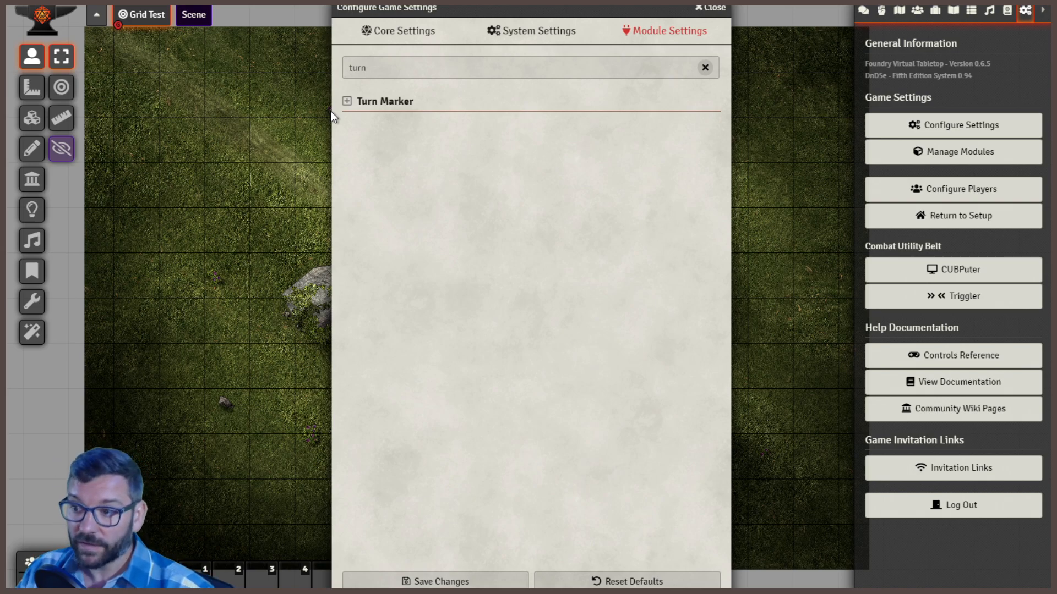
pyautogui.click(704, 67)
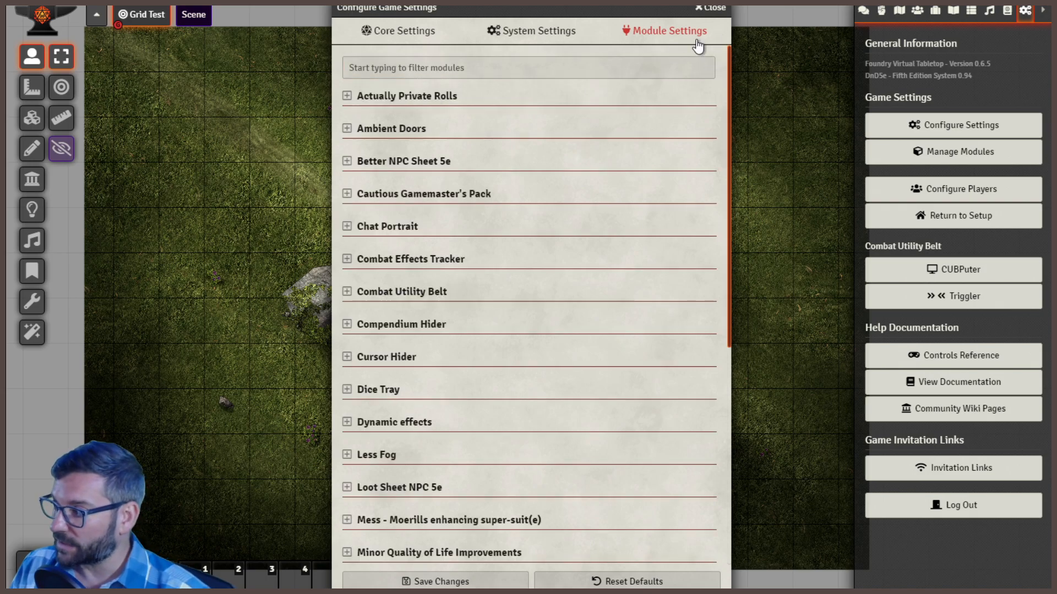
pyautogui.click(710, 9)
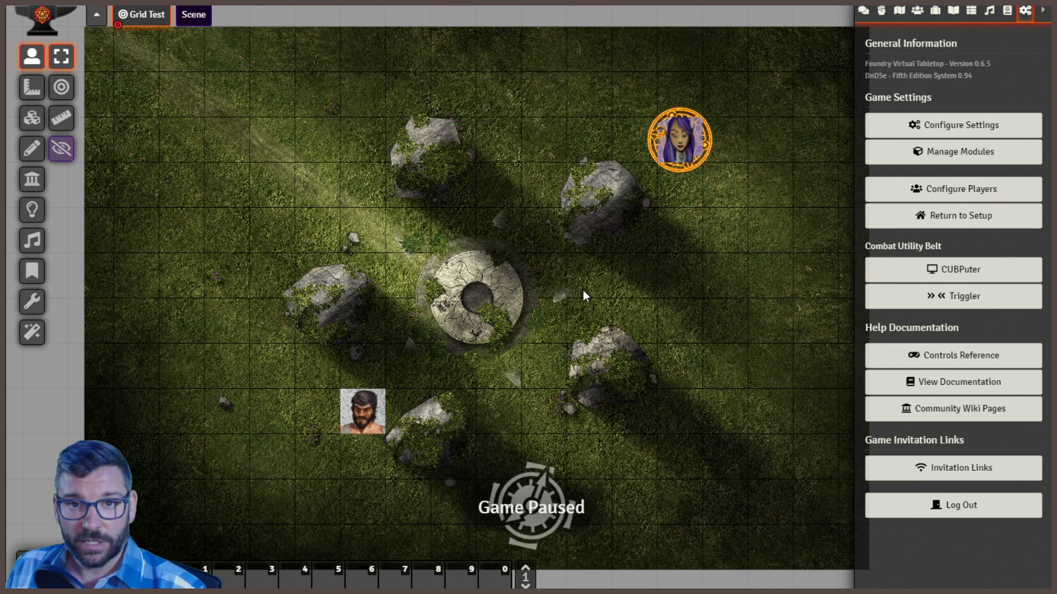
# Step: Target the bearded man's token through its own token controls and release the target again
pyautogui.rightClick(357, 417)
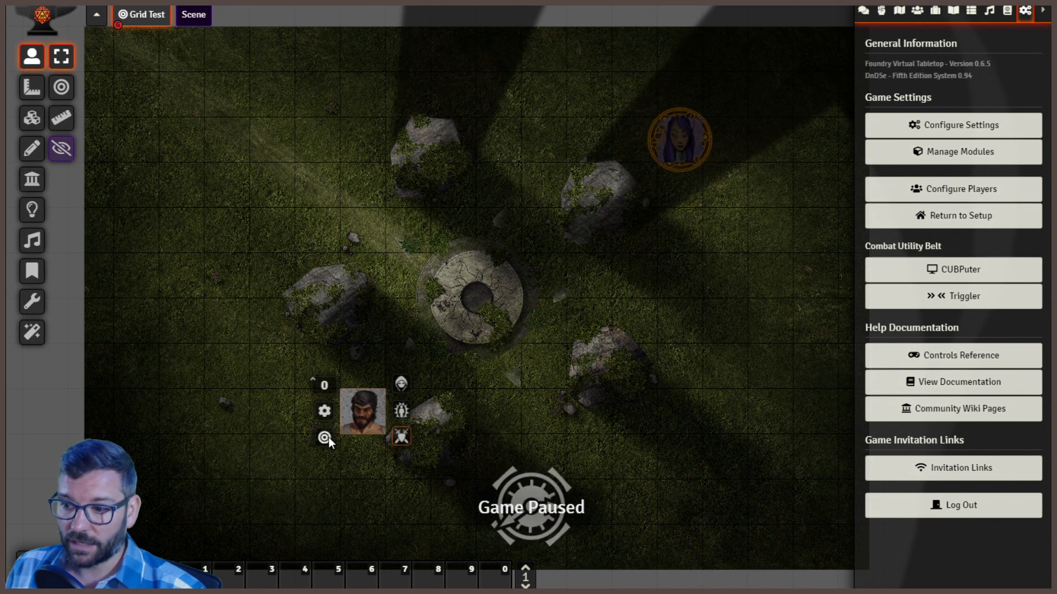
pyautogui.click(346, 468)
pyautogui.rightClick(364, 429)
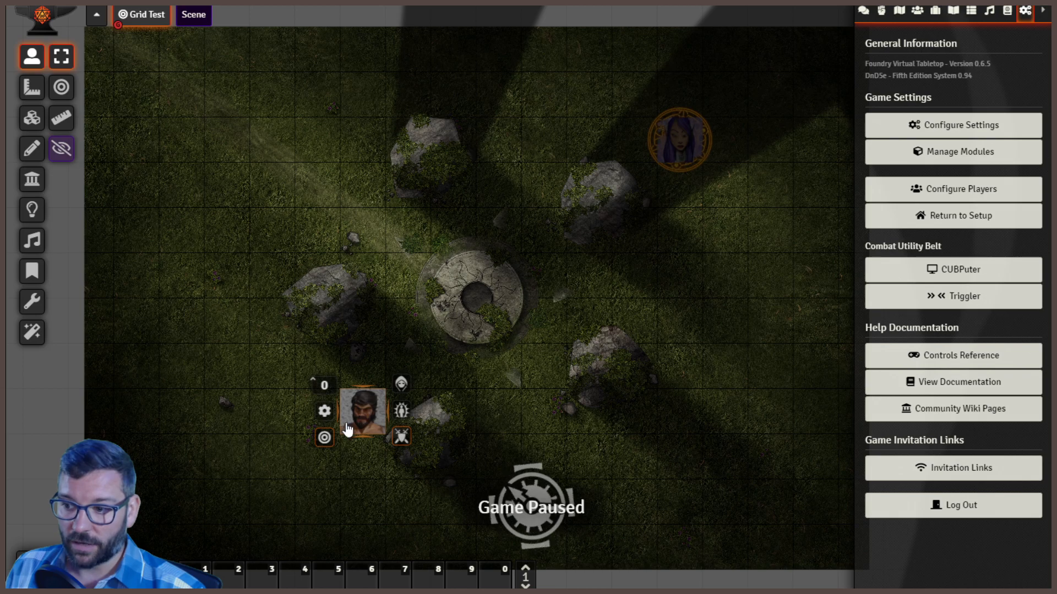
pyautogui.click(675, 402)
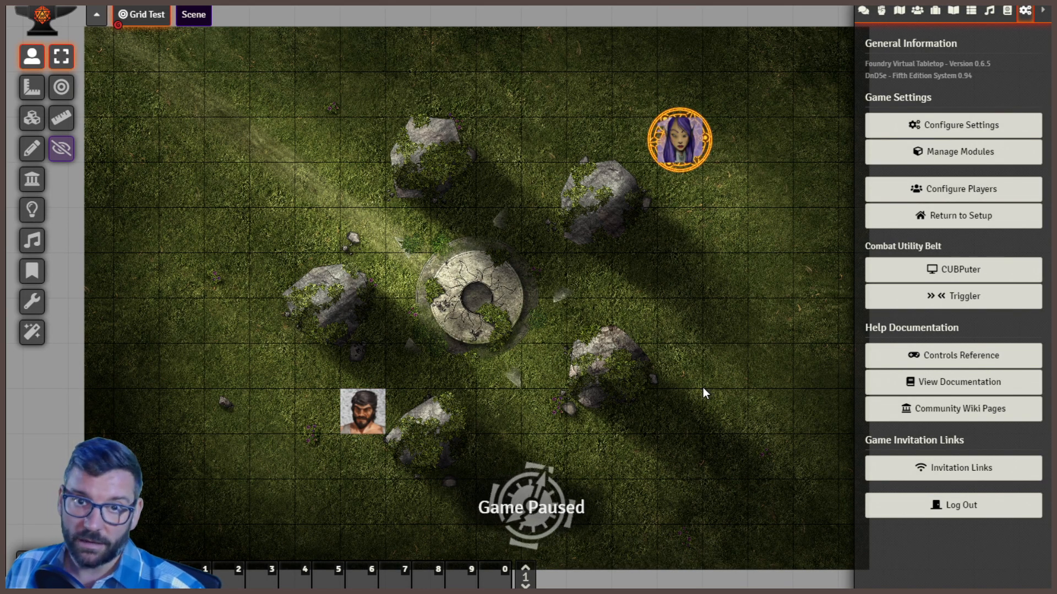
# Step: Box-select the area around the bearded man's token and try toggling its targeting several times
pyautogui.moveTo(247, 151); pyautogui.dragTo(564, 487)
pyautogui.click(576, 403)
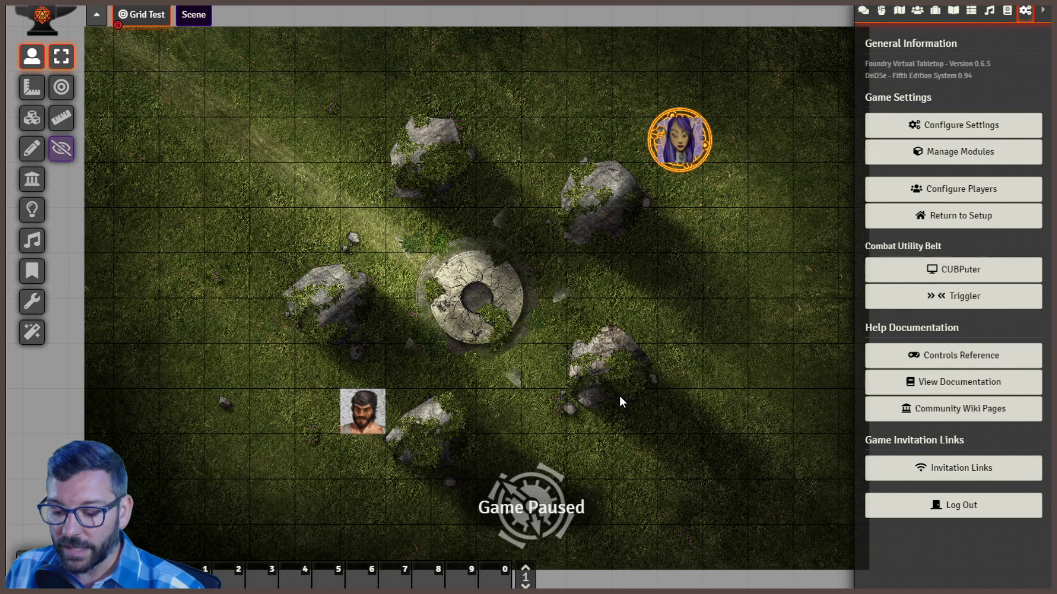
pyautogui.press('t')
pyautogui.press('t')
pyautogui.press('t')
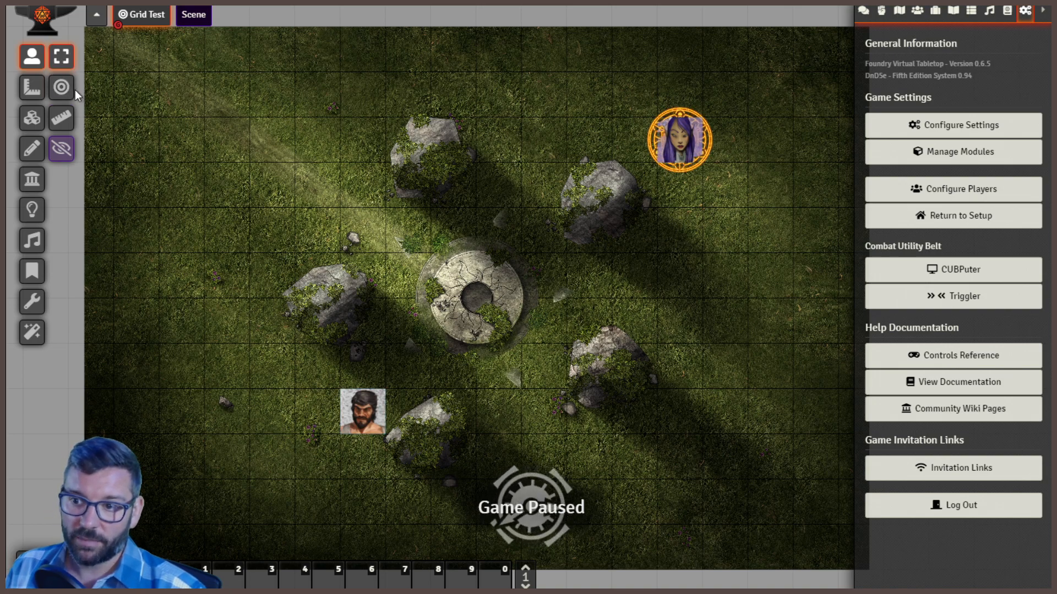
pyautogui.press('t')
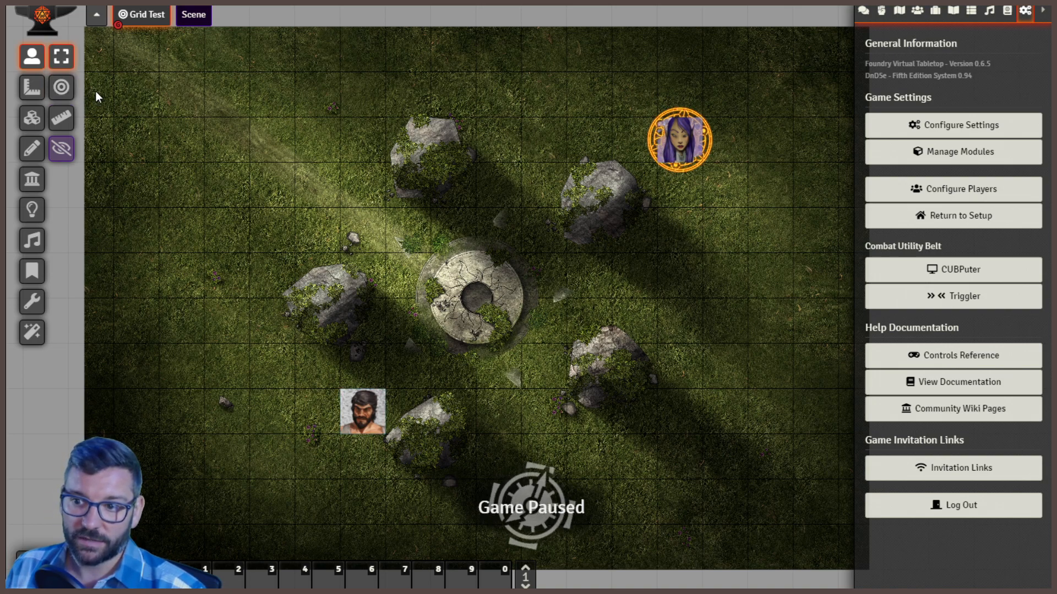
# Step: Target the bearded man's token with the Select Targets tool and remove the target again
pyautogui.click(62, 88)
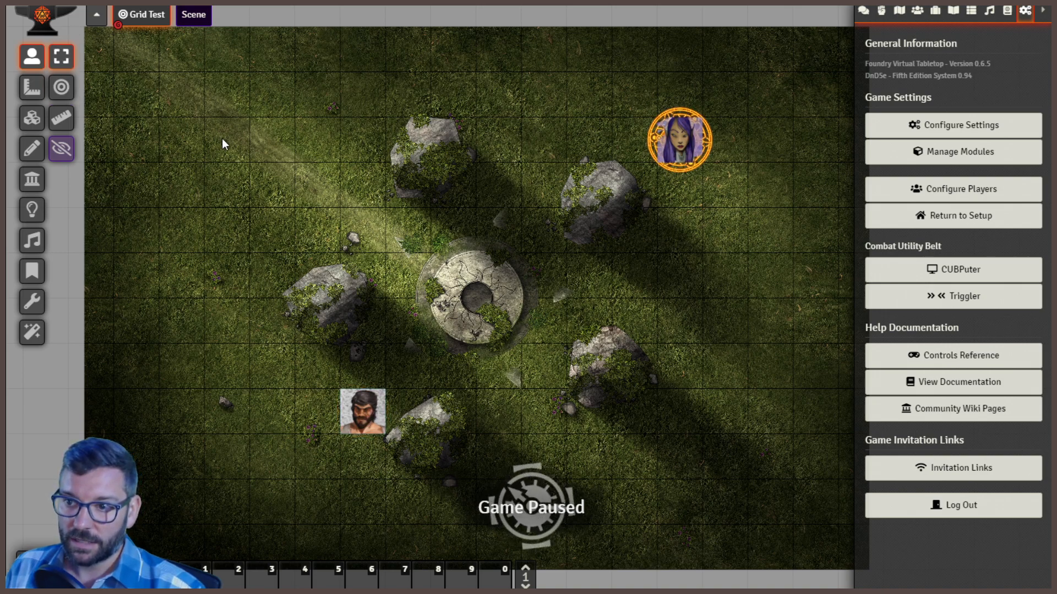
pyautogui.press('alt')
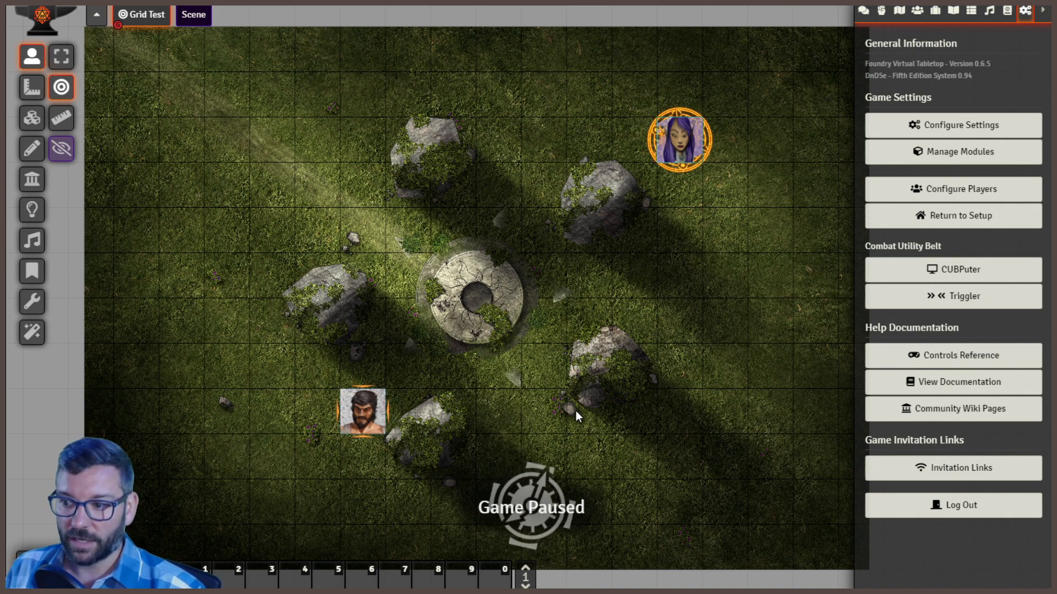
pyautogui.click(360, 414)
pyautogui.click(334, 384)
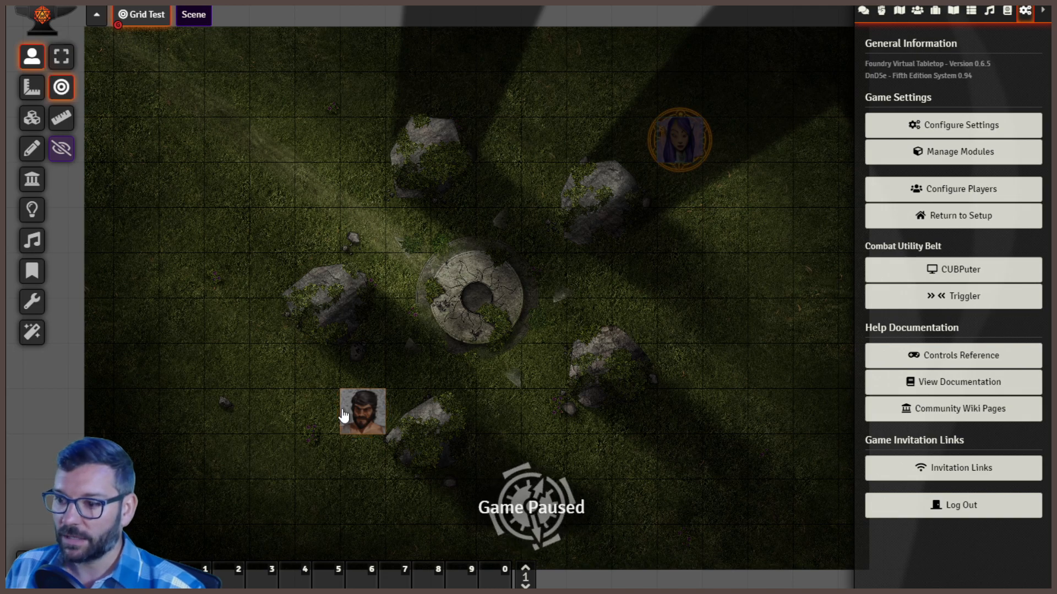
# Step: Place four Acolyte tokens from the actors directory on the Grid Test scene, spread around the stone circle
pyautogui.click(900, 10)
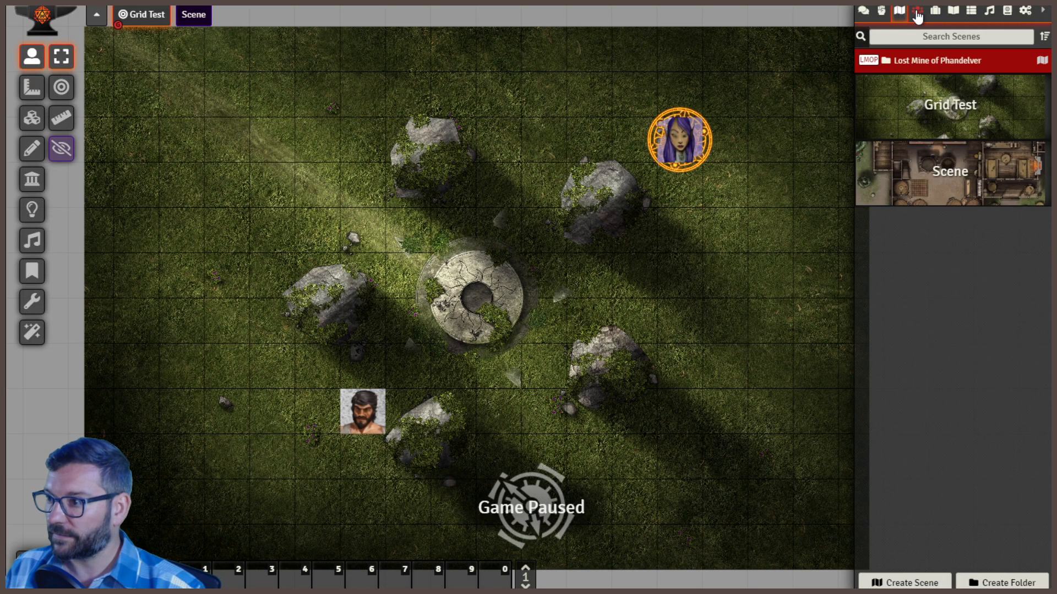
pyautogui.click(916, 10)
pyautogui.moveTo(908, 127); pyautogui.dragTo(312, 198)
pyautogui.moveTo(918, 121); pyautogui.dragTo(313, 287)
pyautogui.moveTo(908, 117); pyautogui.dragTo(544, 277)
pyautogui.moveTo(905, 126); pyautogui.dragTo(576, 374)
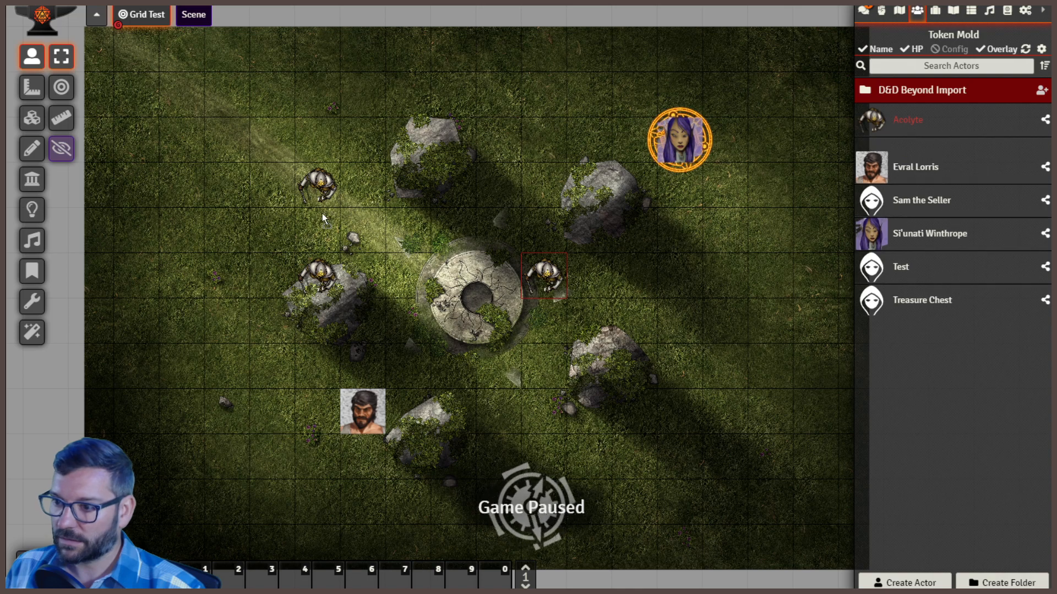
pyautogui.moveTo(216, 284); pyautogui.dragTo(218, 284)
# Step: Flush the chat log so that all of its messages are deleted
pyautogui.click(866, 11)
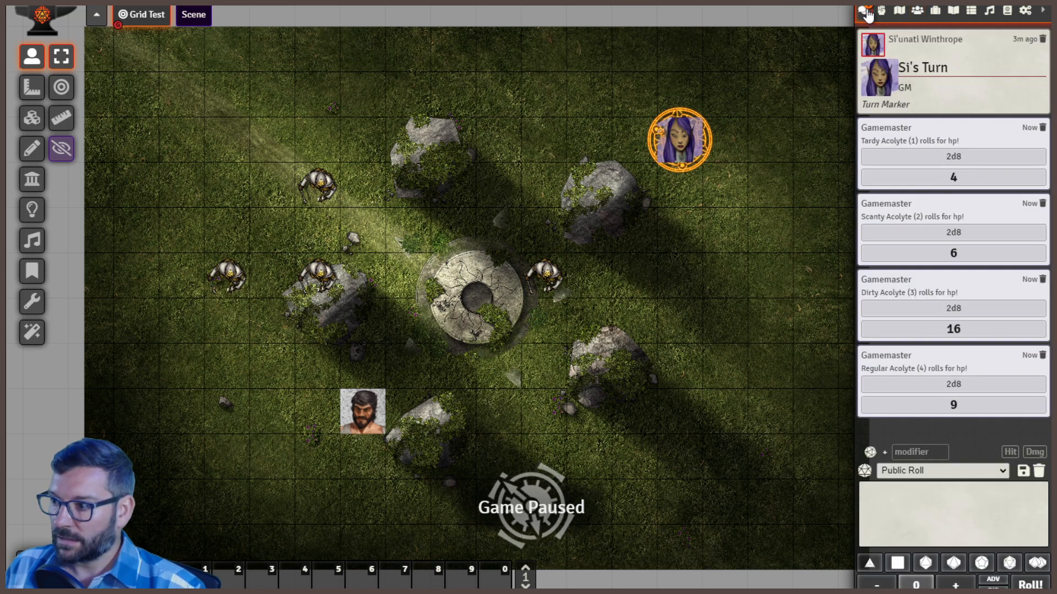
pyautogui.click(1037, 471)
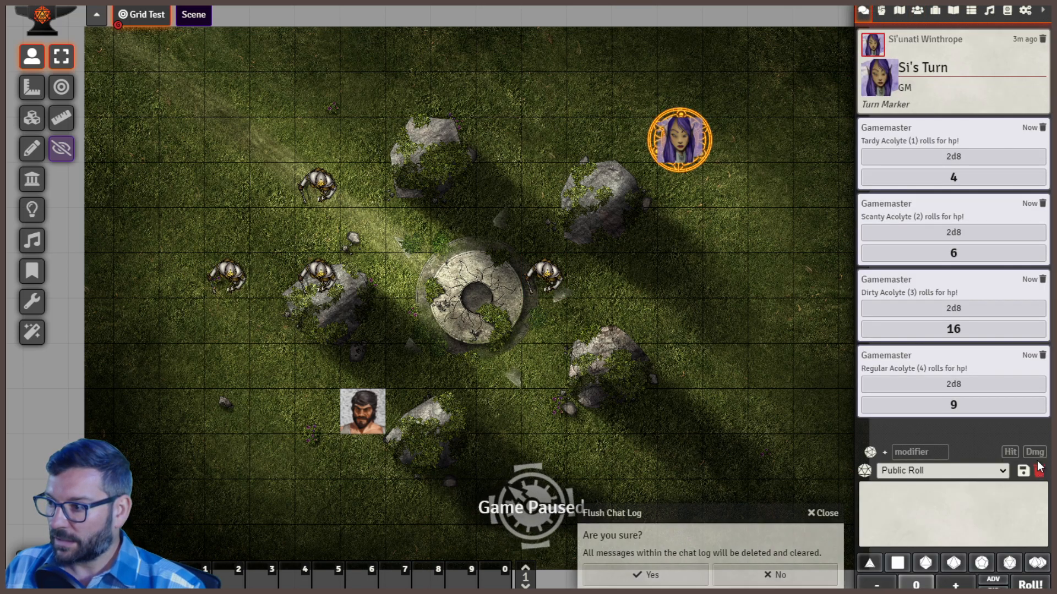
pyautogui.click(651, 574)
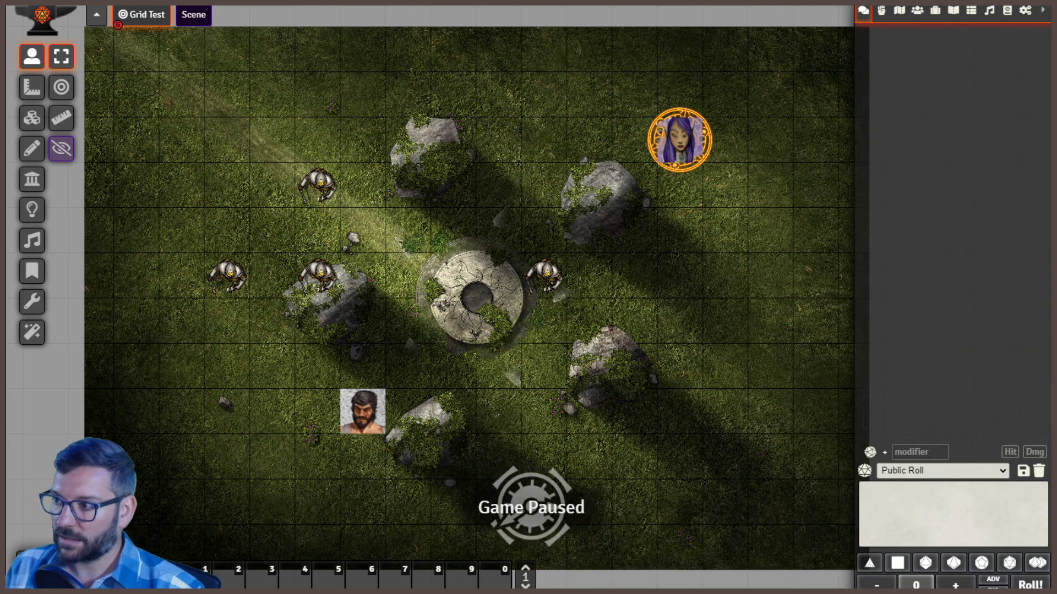
# Step: Select all four Acolyte tokens together and add them to the current combat encounter
pyautogui.click(883, 13)
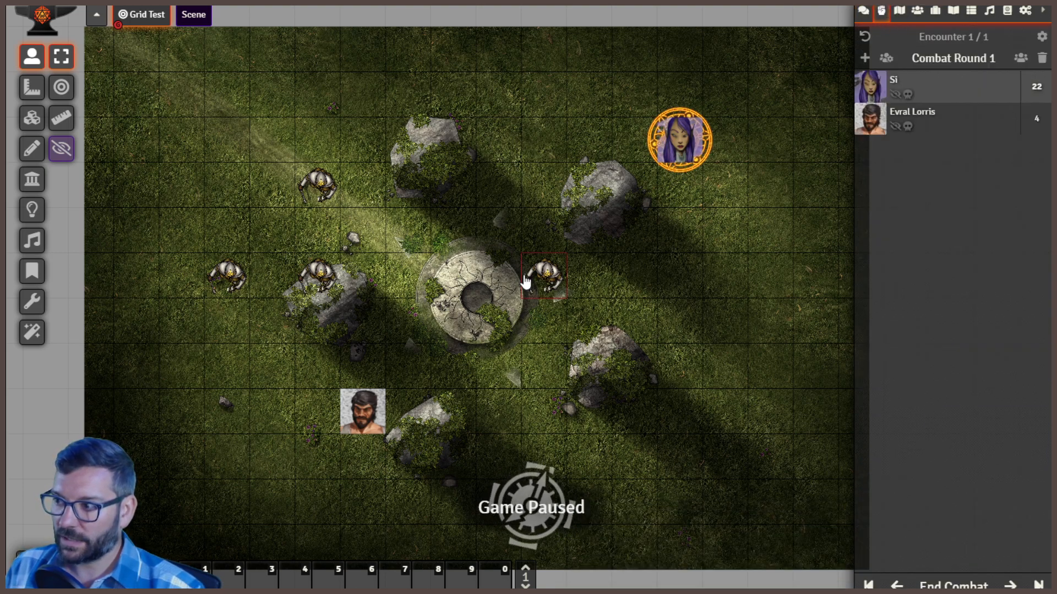
pyautogui.moveTo(161, 107); pyautogui.dragTo(599, 355)
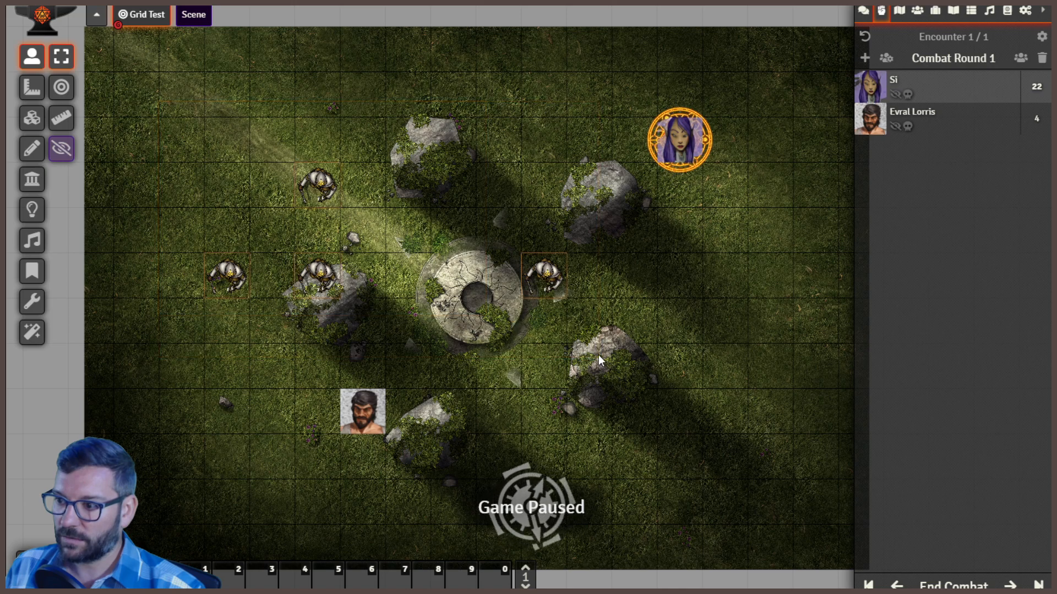
pyautogui.rightClick(553, 282)
pyautogui.click(582, 301)
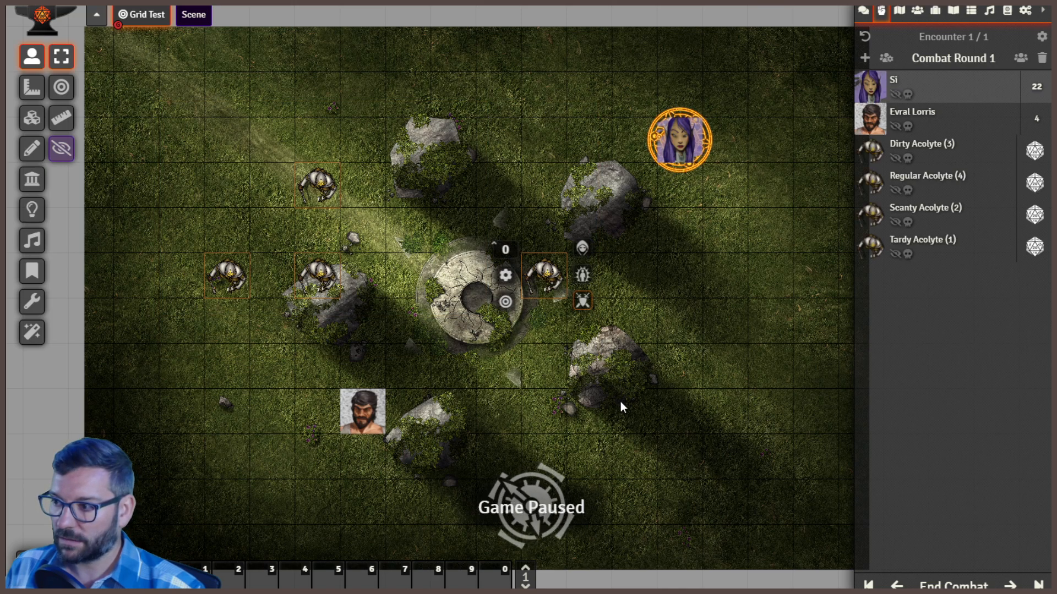
pyautogui.click(668, 420)
# Step: Roll initiative for each of the four Acolytes in the combat tracker
pyautogui.click(1035, 156)
pyautogui.click(1034, 182)
pyautogui.click(1035, 214)
pyautogui.click(1035, 246)
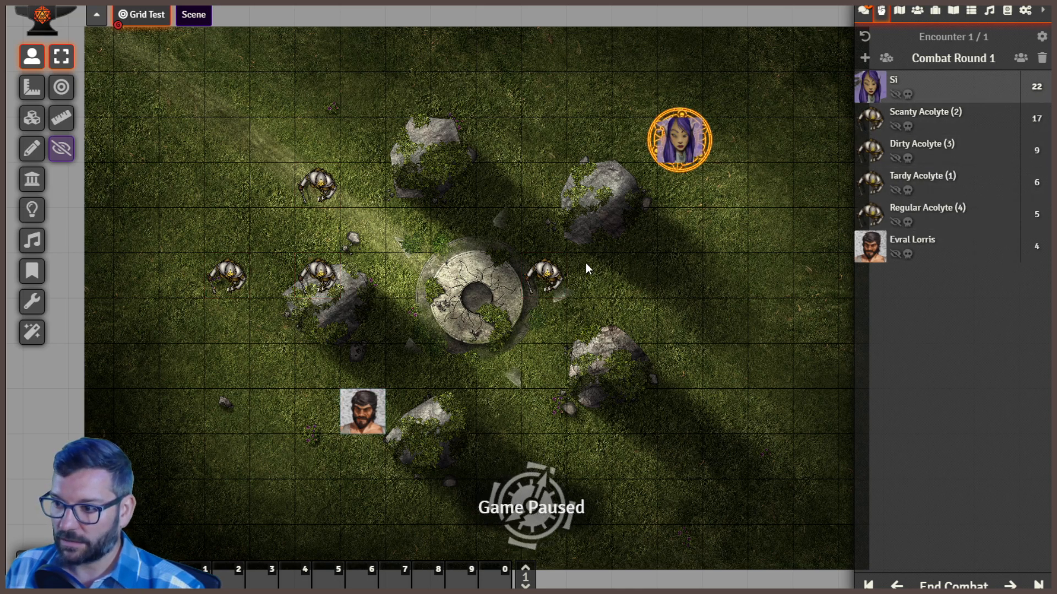
# Step: Move the Acolyte east of the stone circle to its northwest side and advance the combat by four turns
pyautogui.moveTo(544, 278); pyautogui.dragTo(426, 236)
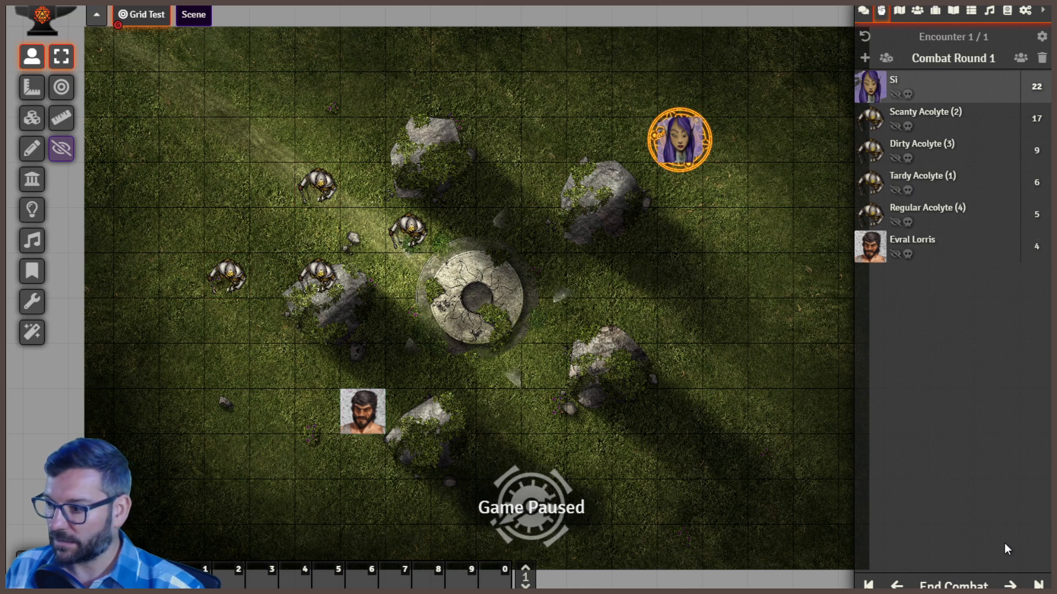
pyautogui.click(1008, 584)
pyautogui.click(1008, 585)
pyautogui.click(1008, 584)
pyautogui.click(1008, 585)
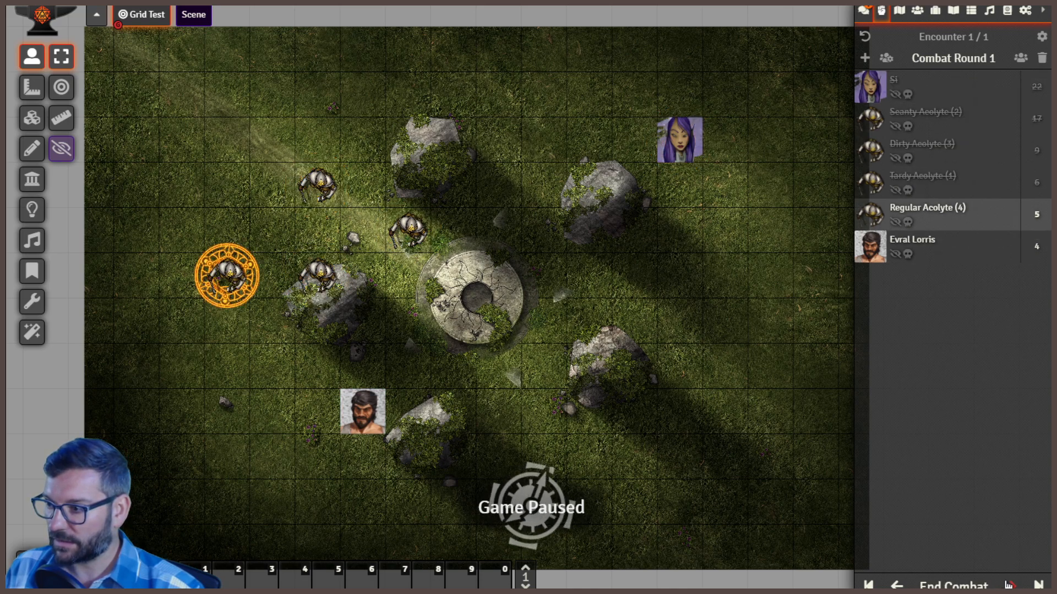
# Step: Advance the combat to the bearded sorcerer's turn and move his token to the east side of the southern boulder
pyautogui.click(1009, 584)
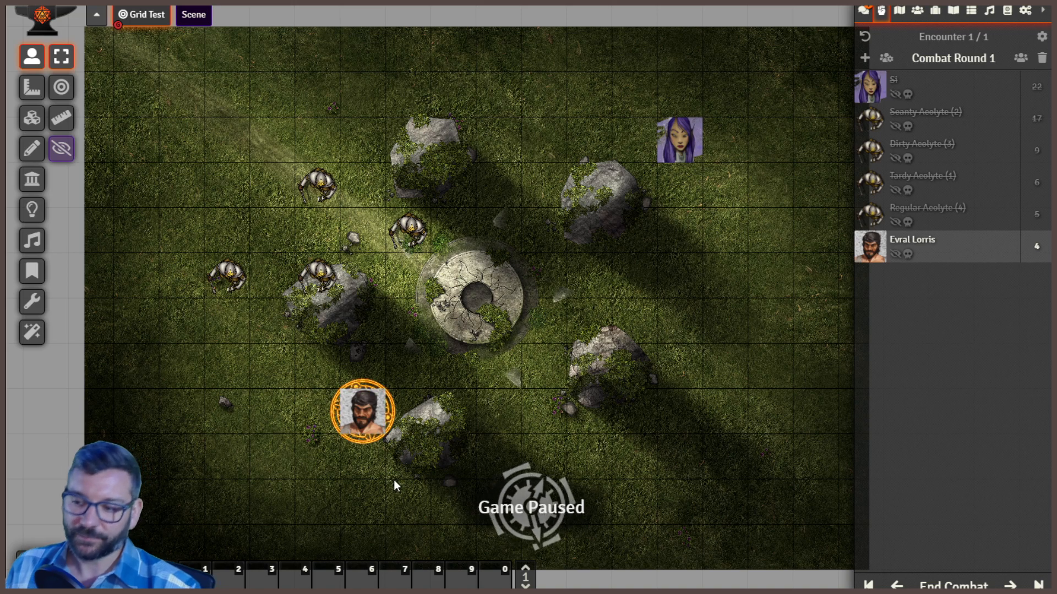
pyautogui.moveTo(355, 407); pyautogui.dragTo(493, 459)
pyautogui.click(606, 406)
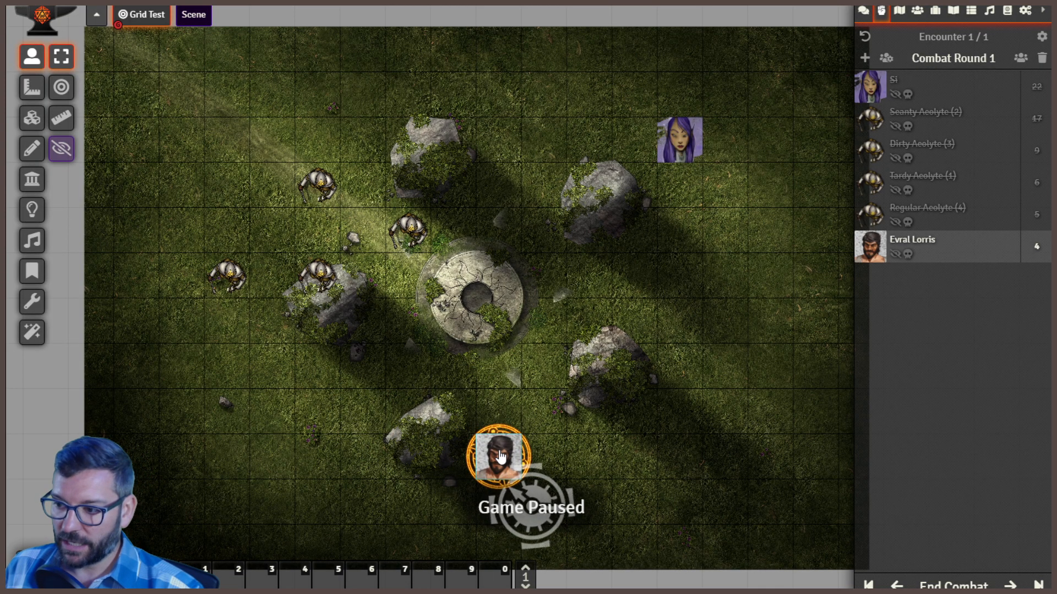
# Step: Target the four Acolyte tokens one by one, and clear the target from each of them again
pyautogui.keyDown('alt'); pyautogui.click(226, 281); pyautogui.keyUp('alt')
pyautogui.keyDown('alt'); pyautogui.click(325, 277); pyautogui.keyUp('alt')
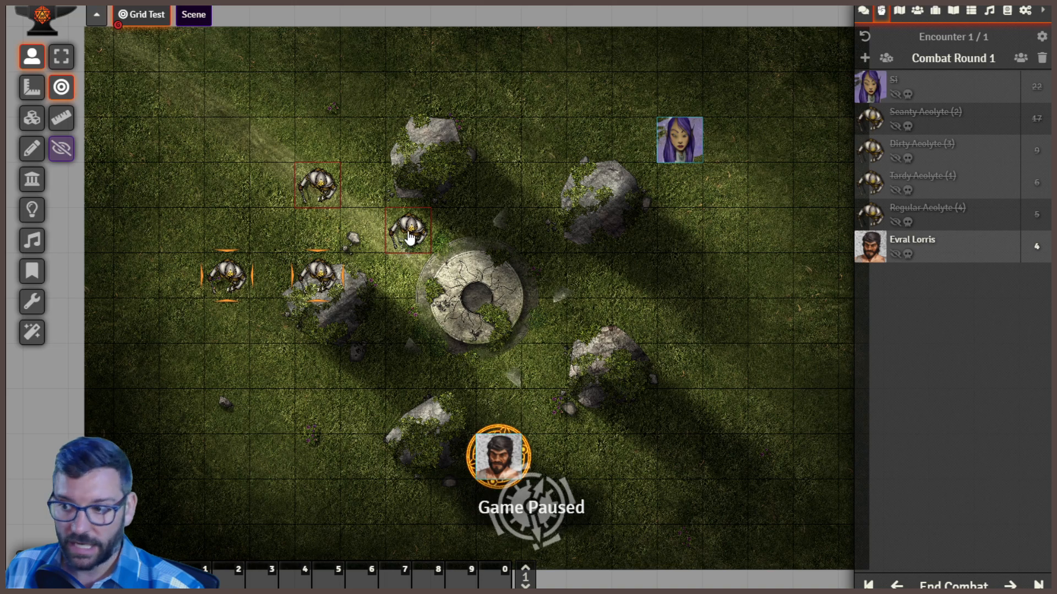
pyautogui.keyDown('alt'); pyautogui.click(408, 239); pyautogui.keyUp('alt')
pyautogui.keyDown('alt'); pyautogui.click(306, 191); pyautogui.keyUp('alt')
pyautogui.keyDown('shift'); pyautogui.click(409, 236); pyautogui.keyUp('shift')
pyautogui.keyDown('shift'); pyautogui.click(320, 190); pyautogui.keyUp('shift')
pyautogui.keyDown('shift'); pyautogui.click(315, 270); pyautogui.keyUp('shift')
pyautogui.keyDown('shift'); pyautogui.click(227, 283); pyautogui.keyUp('shift')
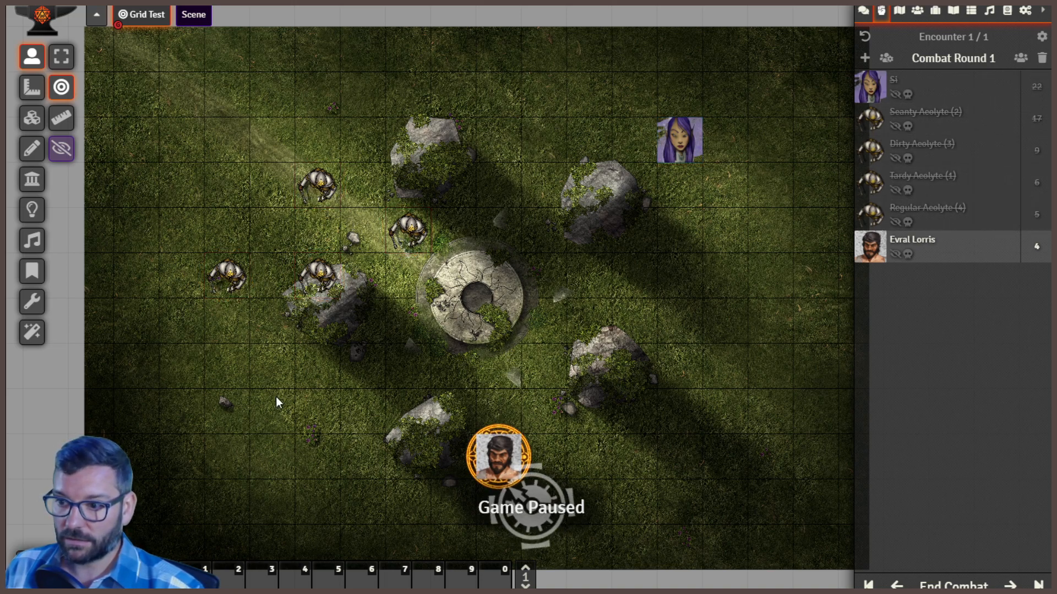
# Step: Target the four Acolytes again along with the purple-haired character, and release all targets
pyautogui.keyDown('alt'); pyautogui.click(228, 285); pyautogui.keyUp('alt')
pyautogui.keyDown('alt'); pyautogui.click(328, 191); pyautogui.keyUp('alt')
pyautogui.keyDown('alt'); pyautogui.click(334, 276); pyautogui.keyUp('alt')
pyautogui.keyDown('alt'); pyautogui.click(423, 234); pyautogui.keyUp('alt')
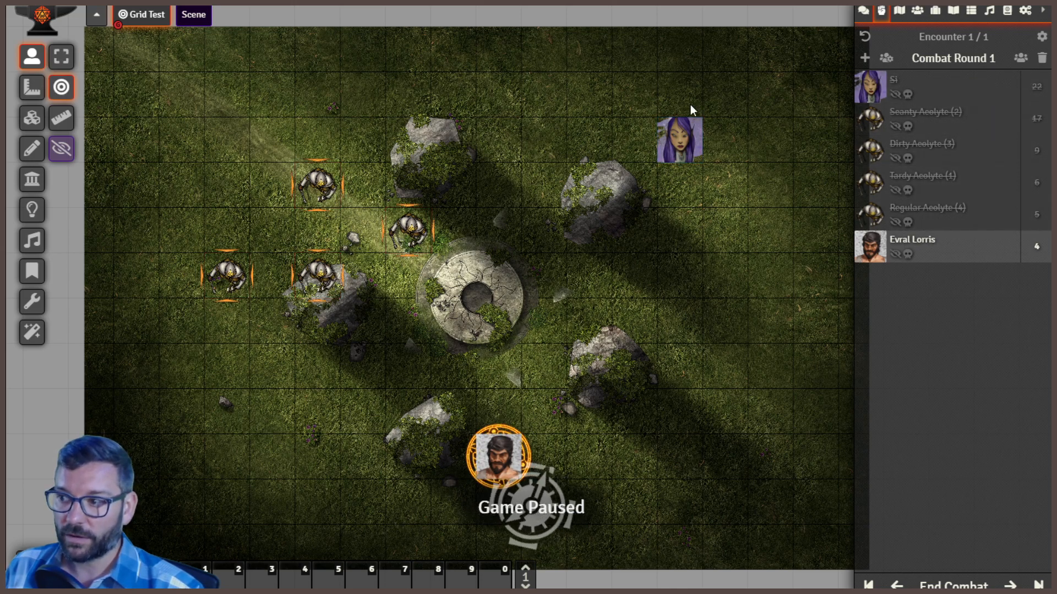
pyautogui.keyDown('alt'); pyautogui.click(684, 159); pyautogui.keyUp('alt')
pyautogui.keyDown('alt'); pyautogui.click(357, 229); pyautogui.keyUp('alt')
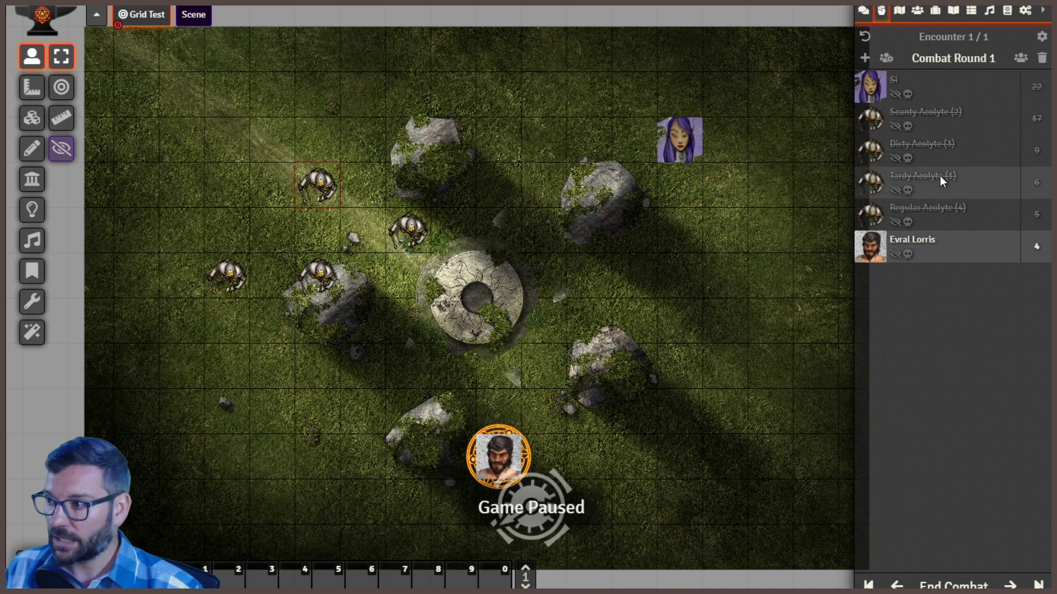
# Step: Filter the module settings for "eas", and close the game settings without saving
pyautogui.click(1026, 15)
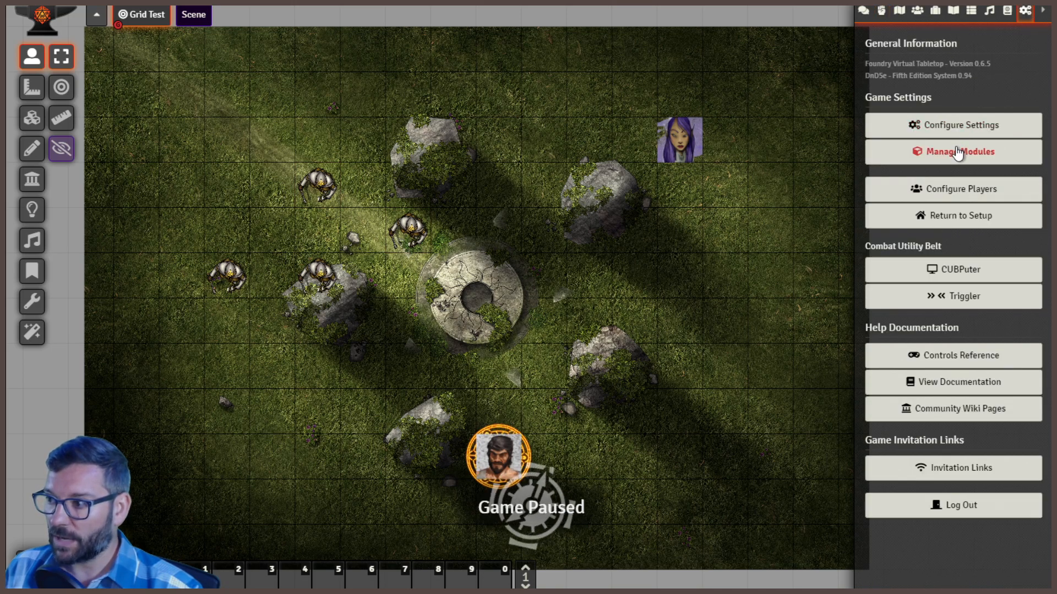
pyautogui.click(959, 124)
pyautogui.click(583, 68)
pyautogui.write('eas')
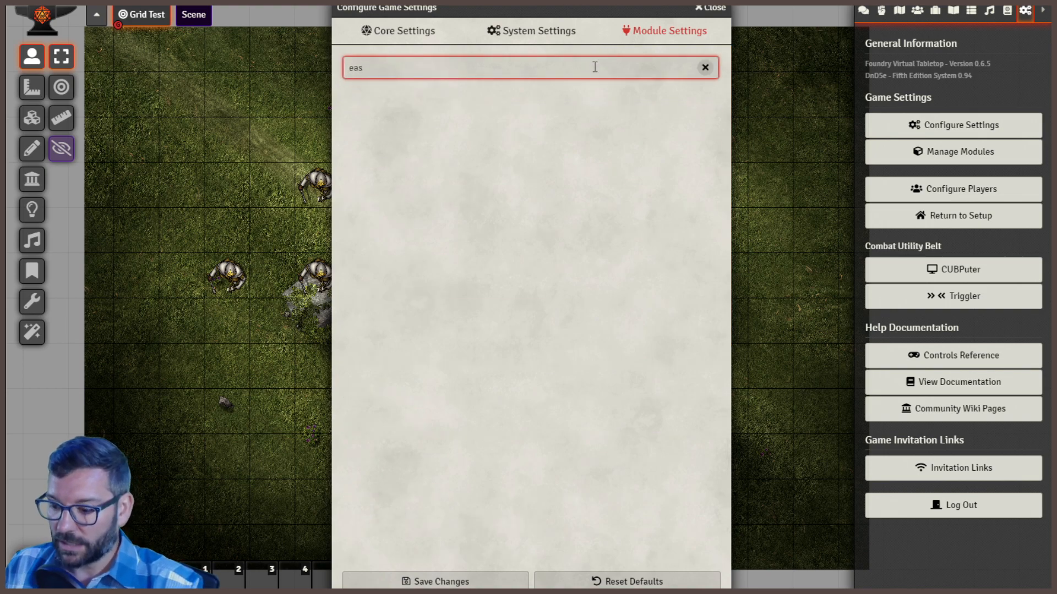
pyautogui.press('BackSpace')
pyautogui.press('BackSpace')
pyautogui.click(711, 9)
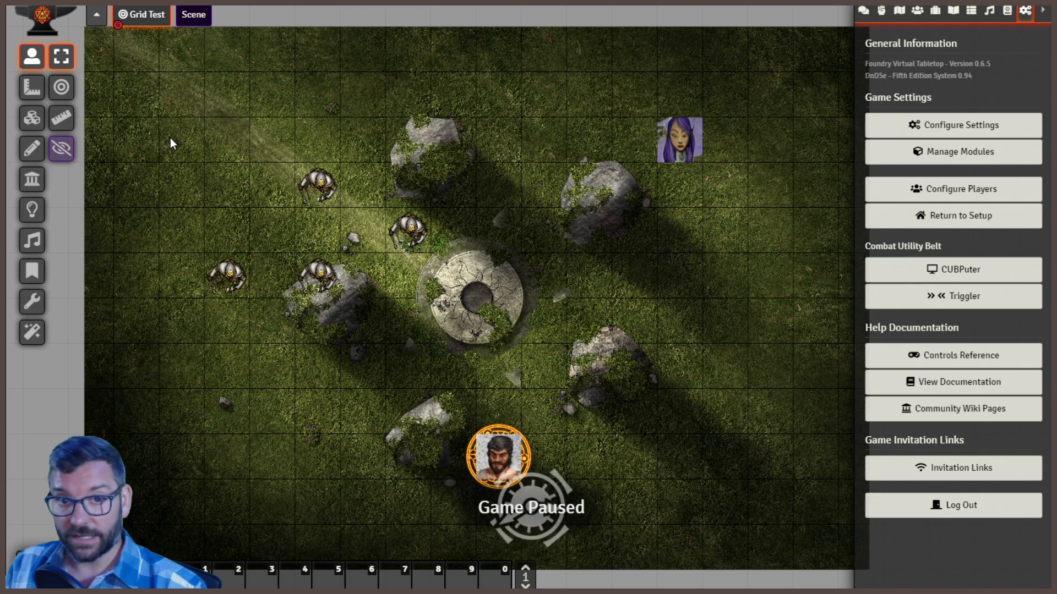
# Step: Open the bearded sorcerer's character sheet and show the 3rd-level spells in his spellbook
pyautogui.doubleClick(512, 465)
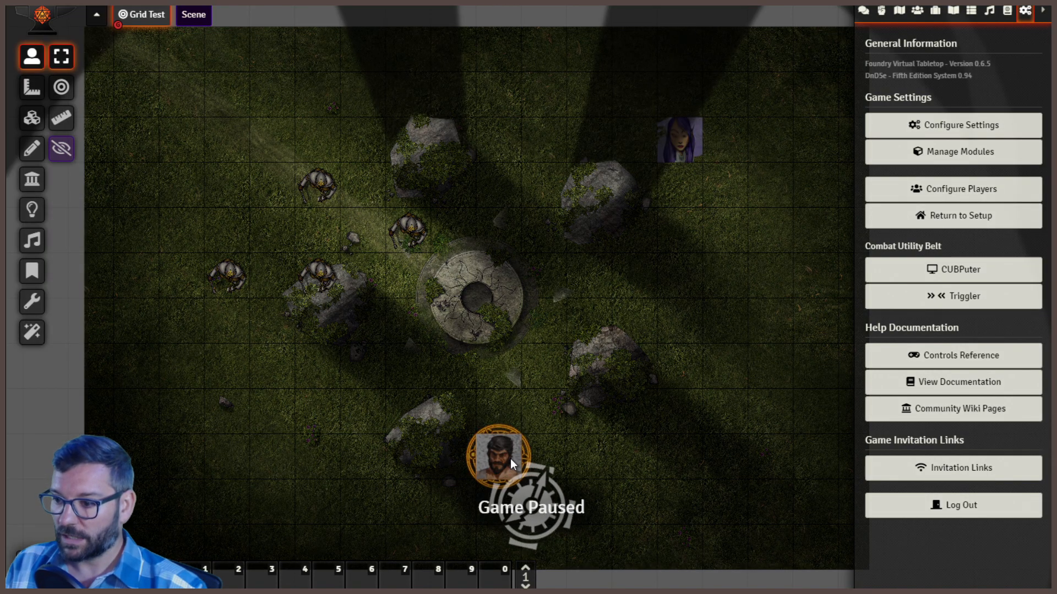
pyautogui.moveTo(481, 68); pyautogui.dragTo(738, 86)
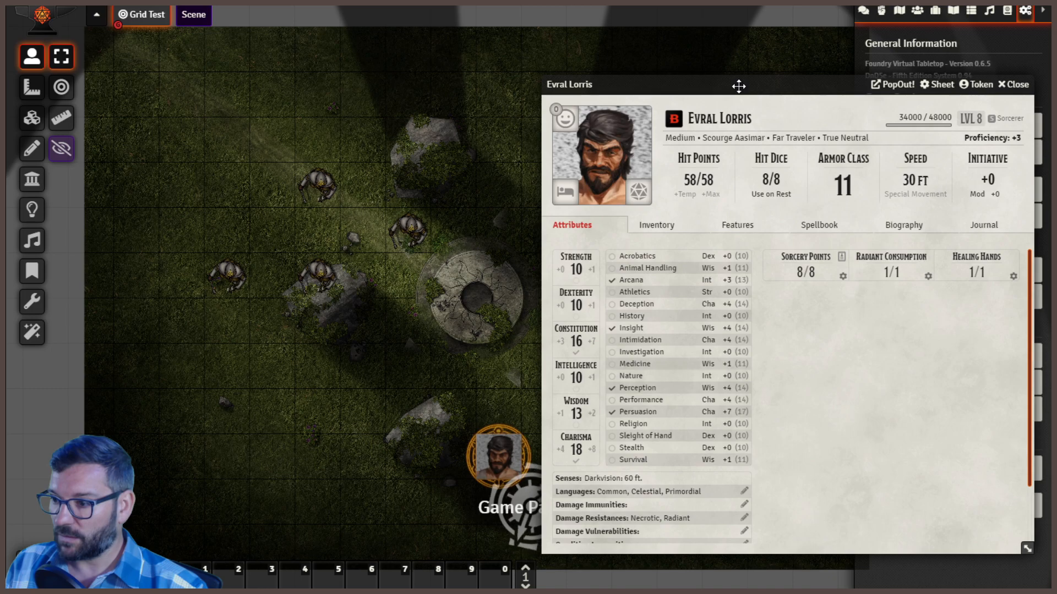
pyautogui.click(830, 228)
pyautogui.scroll(-8, 682, 436)
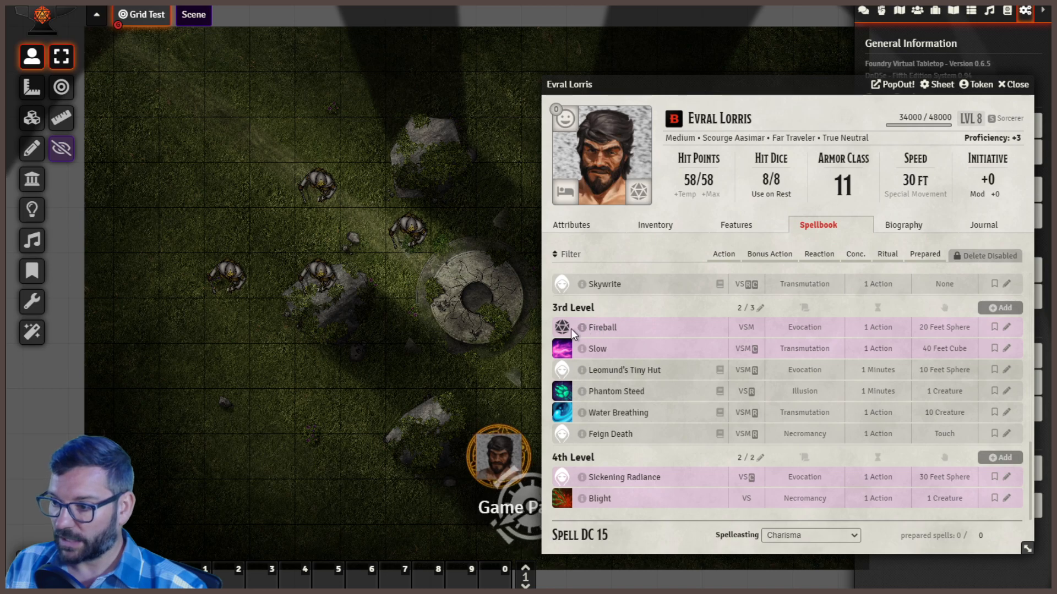
# Step: Cast Fireball at 3rd level with a consumed spell slot and place its 20 ft measured template centred among the four Acolytes
pyautogui.click(562, 328)
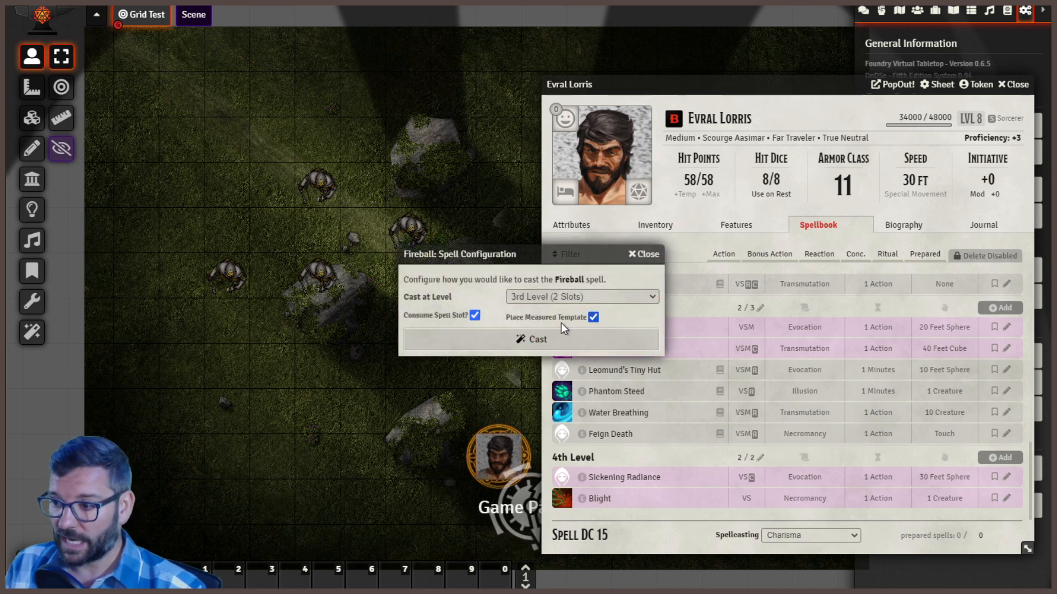
pyautogui.click(552, 343)
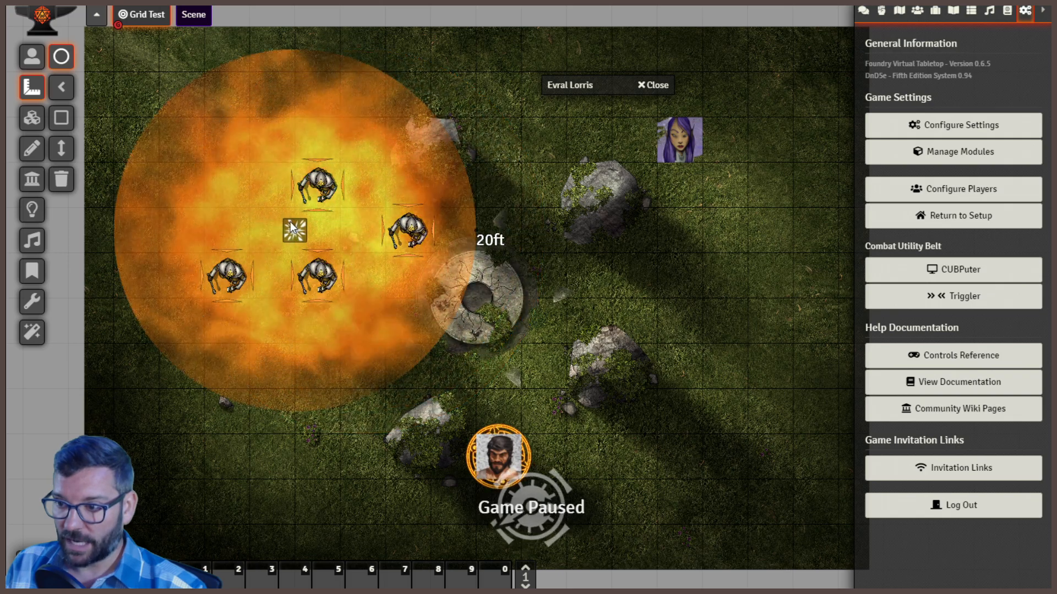
pyautogui.click(325, 231)
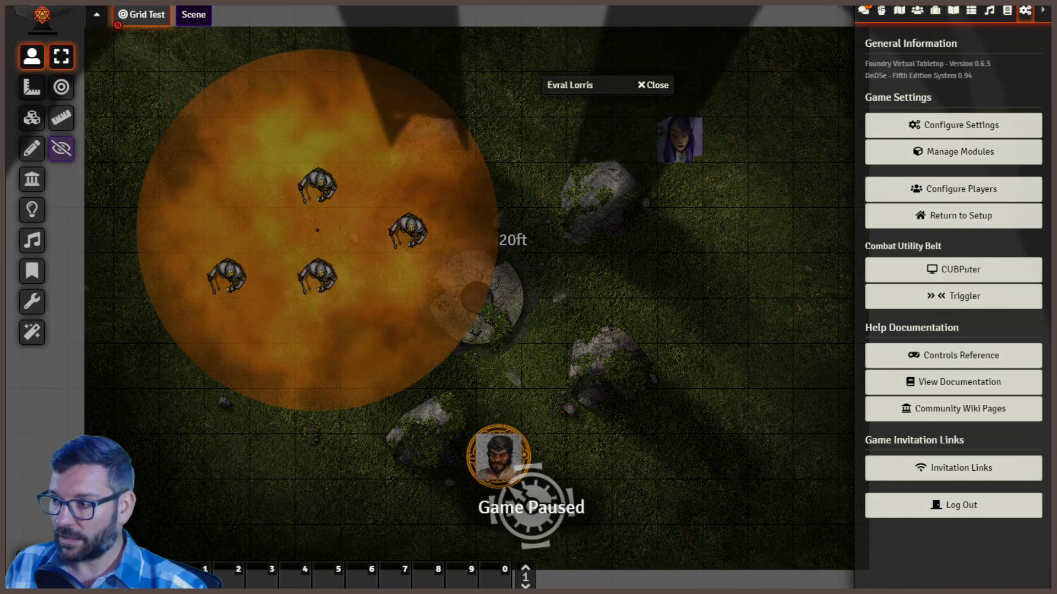
# Step: Review the Fireball damage and the Acolytes' saving throws in the chat log, and return to the combat tracker
pyautogui.click(880, 11)
pyautogui.click(862, 10)
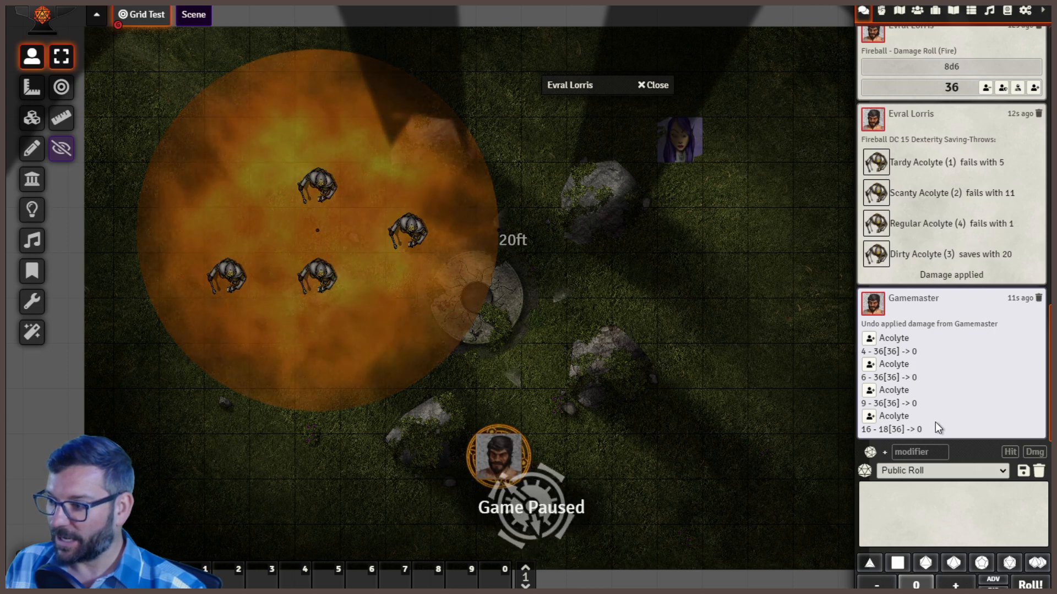
pyautogui.click(882, 11)
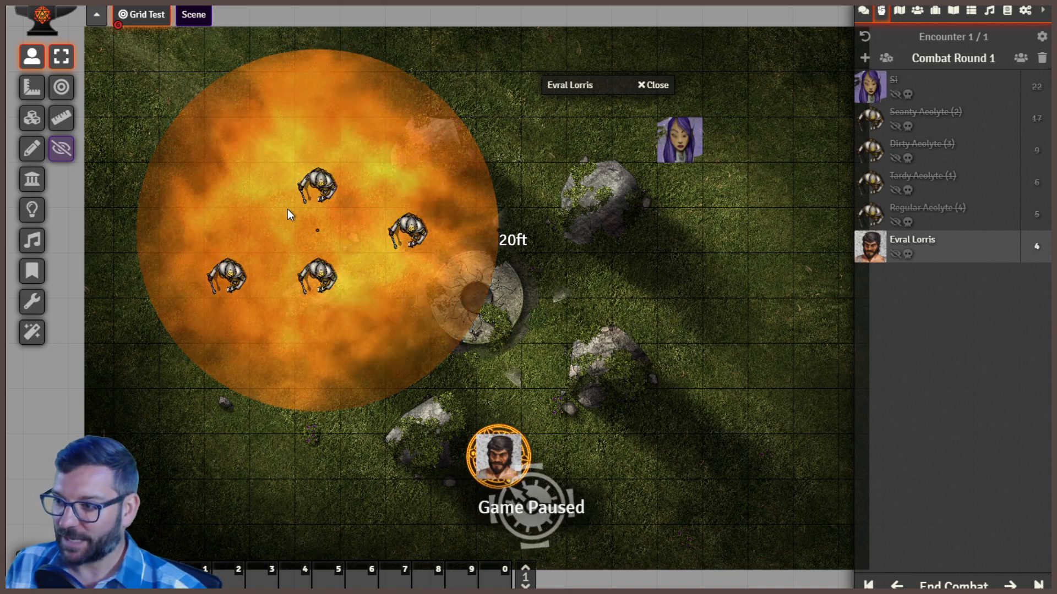
# Step: Advance the combat to round 2 with the Fireball template removed, and move the minimized character sheet off the map
pyautogui.click(1009, 585)
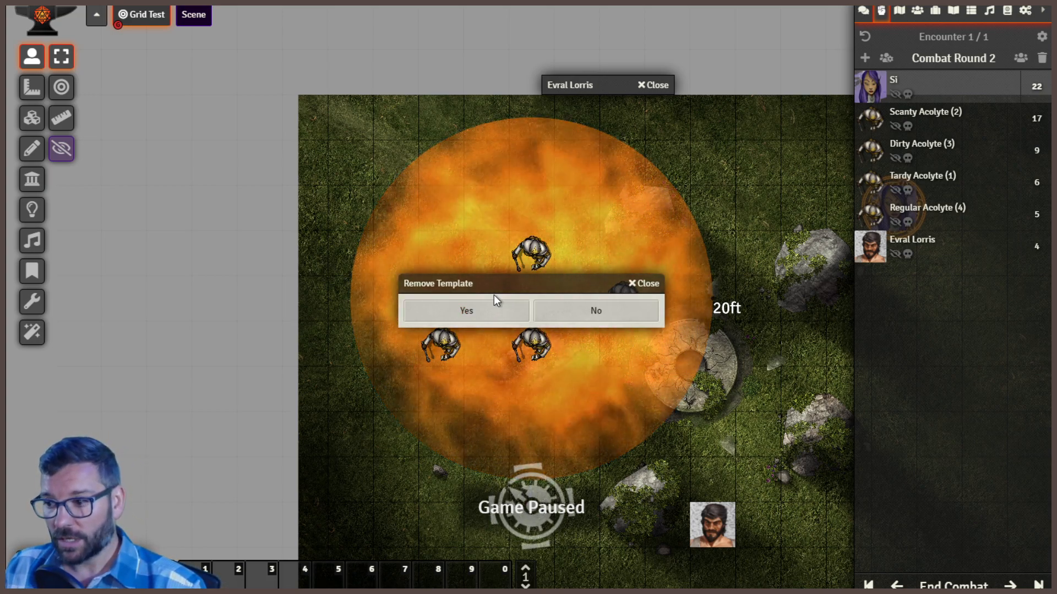
pyautogui.click(483, 311)
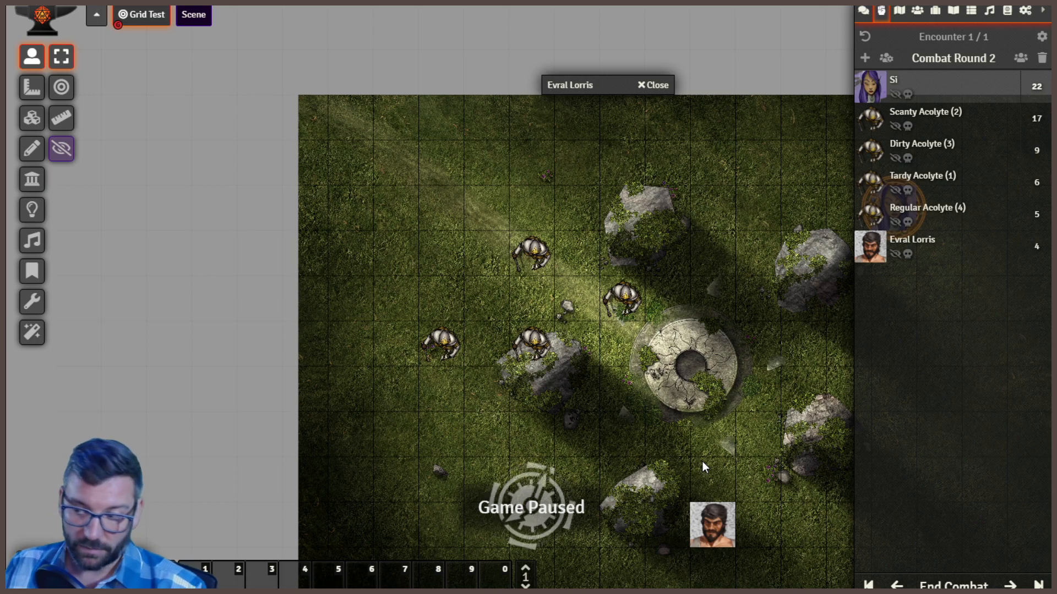
pyautogui.moveTo(668, 298); pyautogui.dragTo(490, 210)
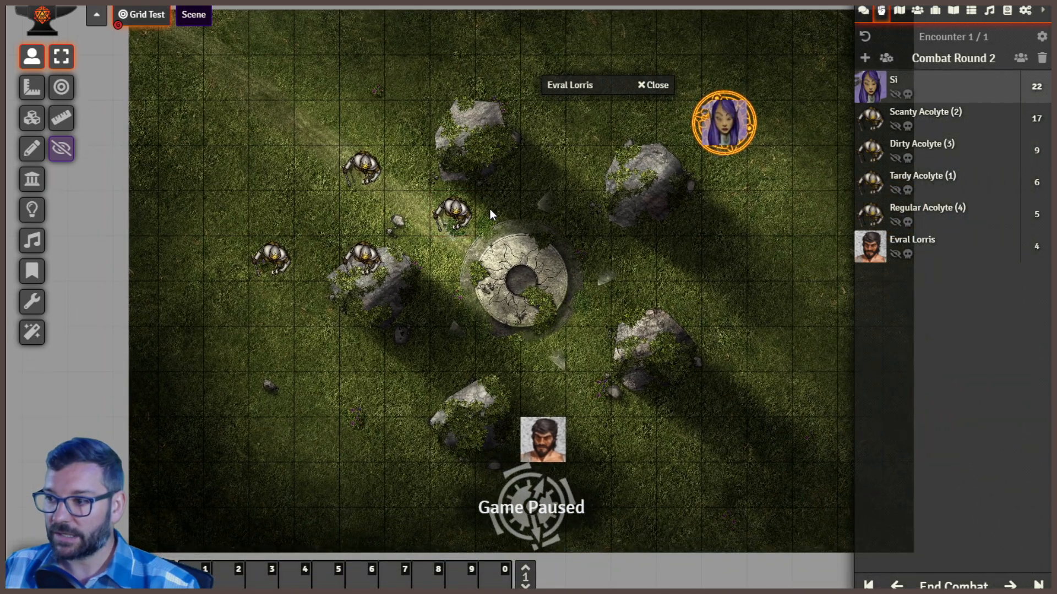
pyautogui.moveTo(582, 82); pyautogui.dragTo(63, 407)
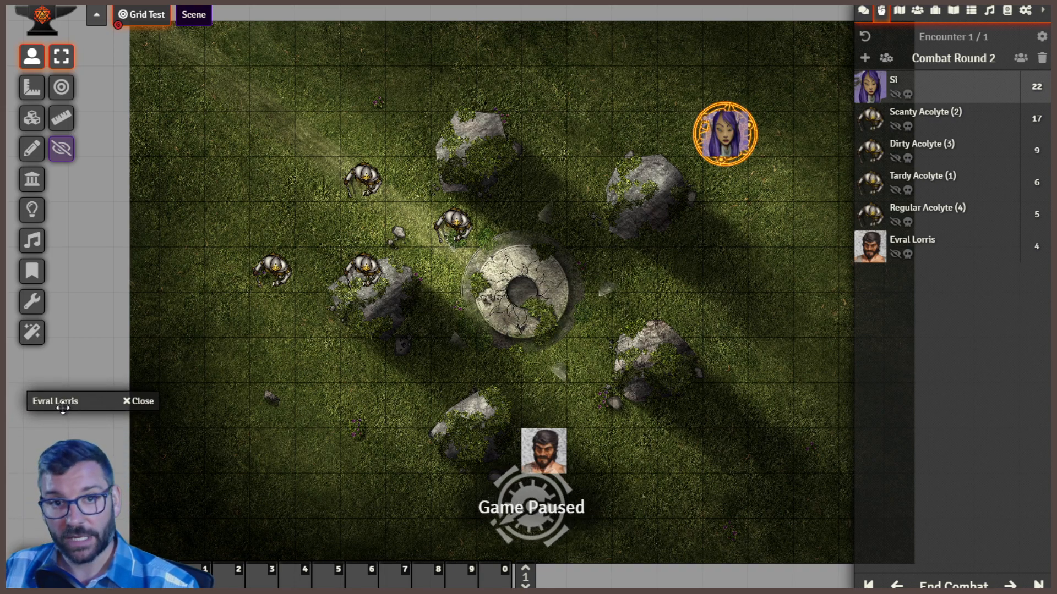
# Step: Set the Combat Effects Tracker module's tracked resource to attributes.hp.min and save the settings
pyautogui.click(1025, 10)
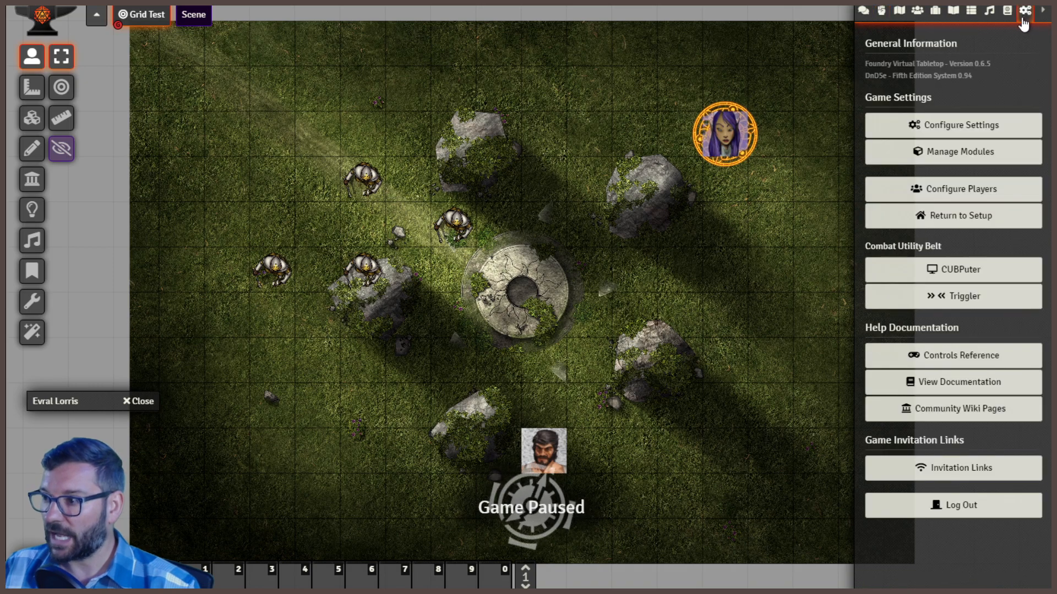
pyautogui.click(957, 125)
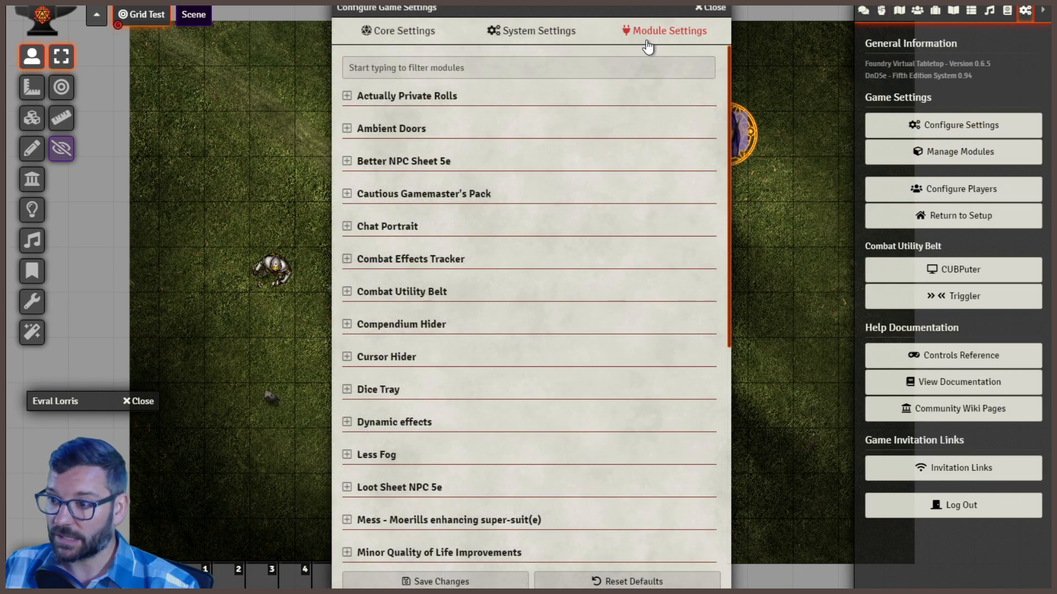
pyautogui.click(627, 68)
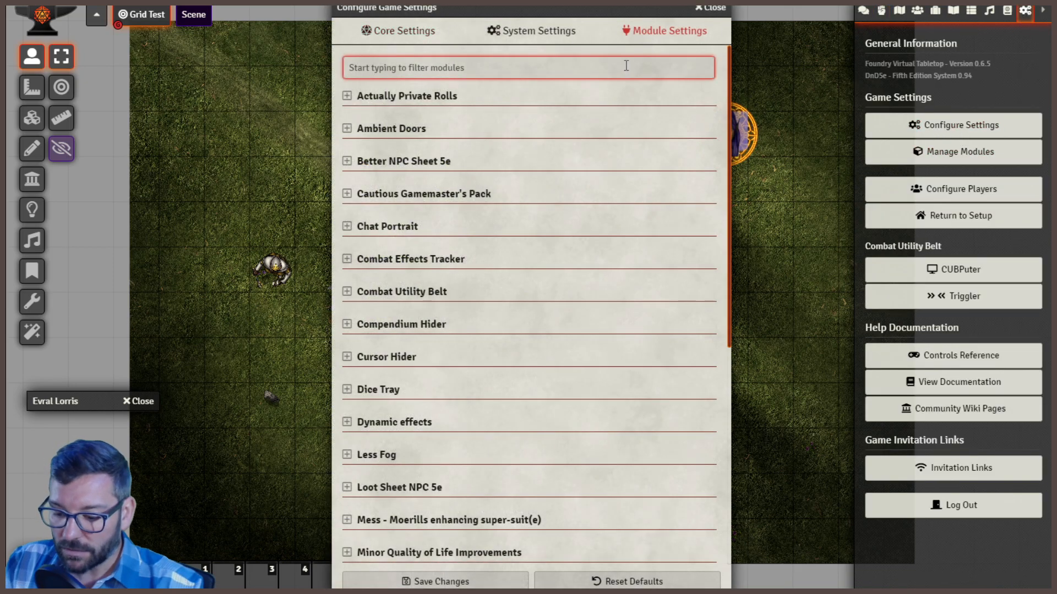
pyautogui.write('comba')
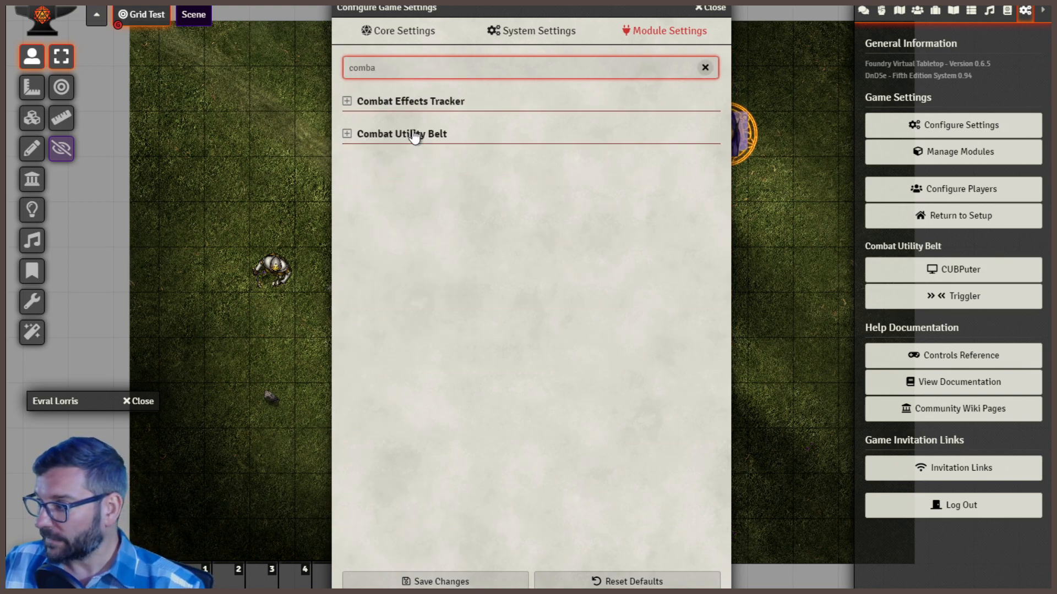
pyautogui.click(347, 104)
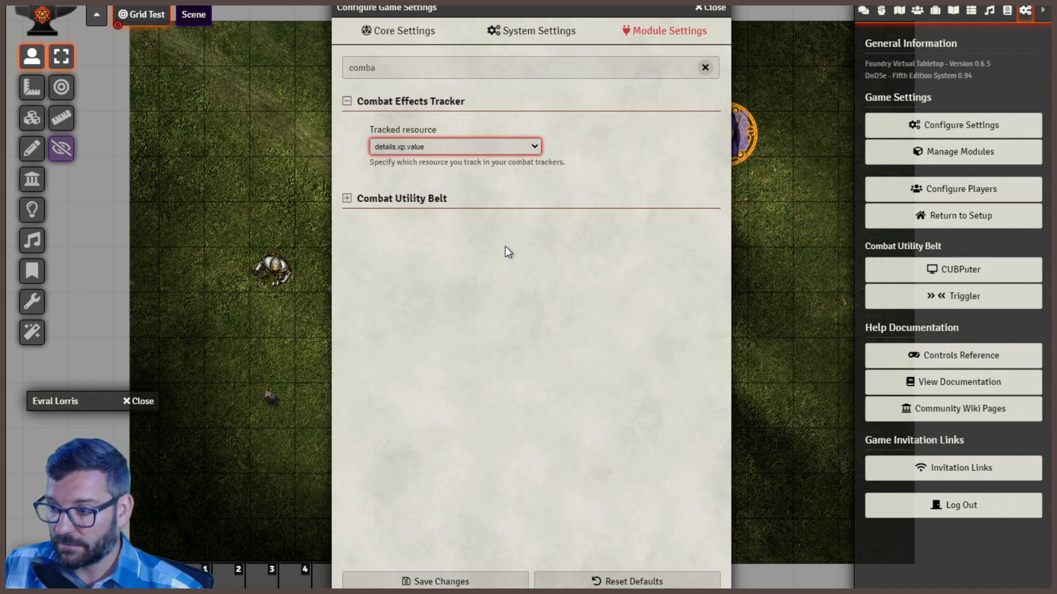
pyautogui.click(484, 251)
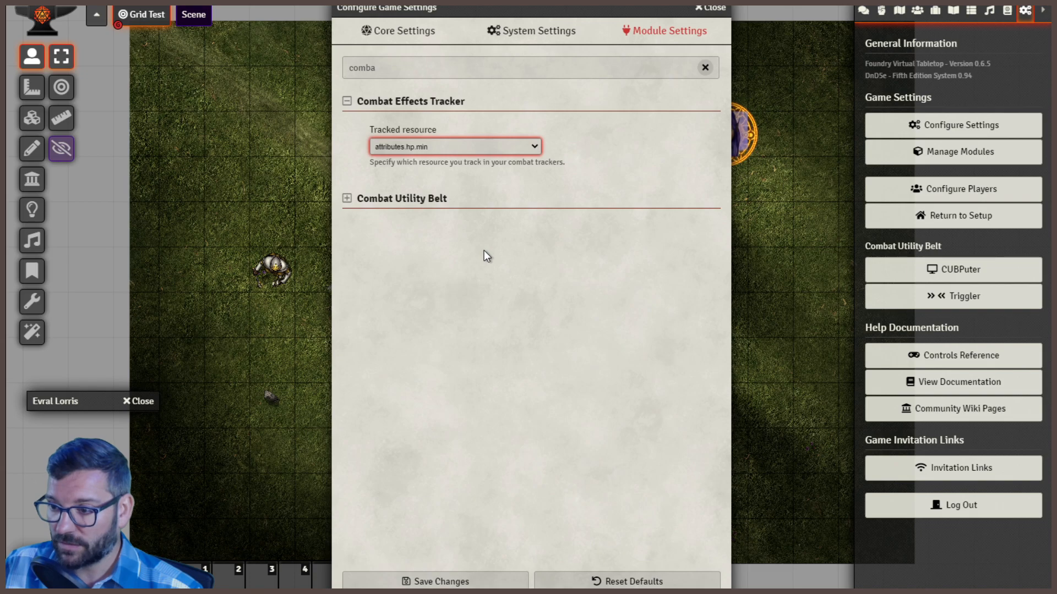
pyautogui.click(458, 582)
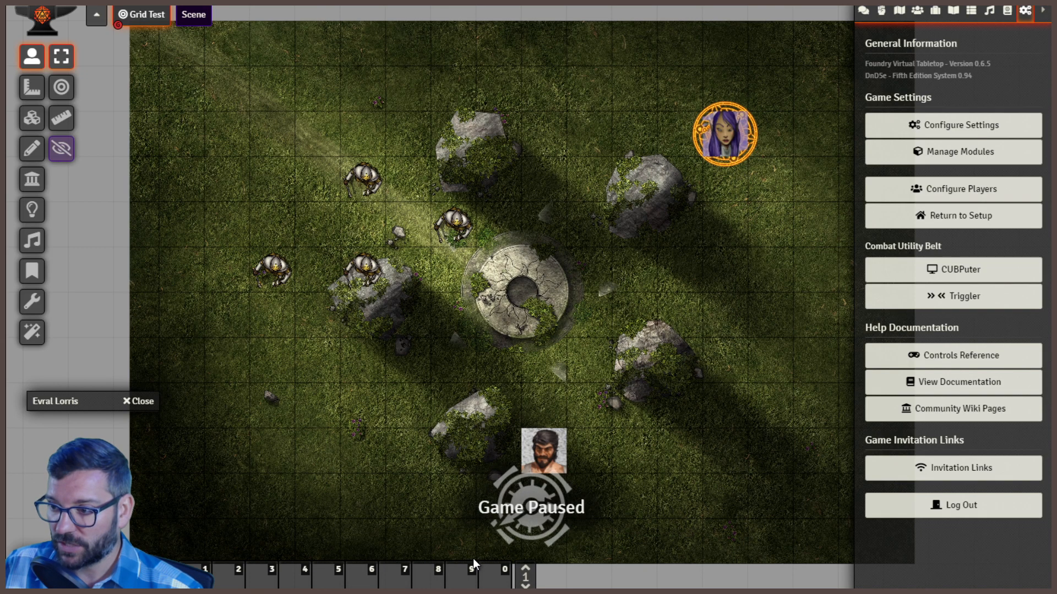
# Step: Return to the combat tracker and go through its combatants, locating each one's token on the map
pyautogui.click(916, 11)
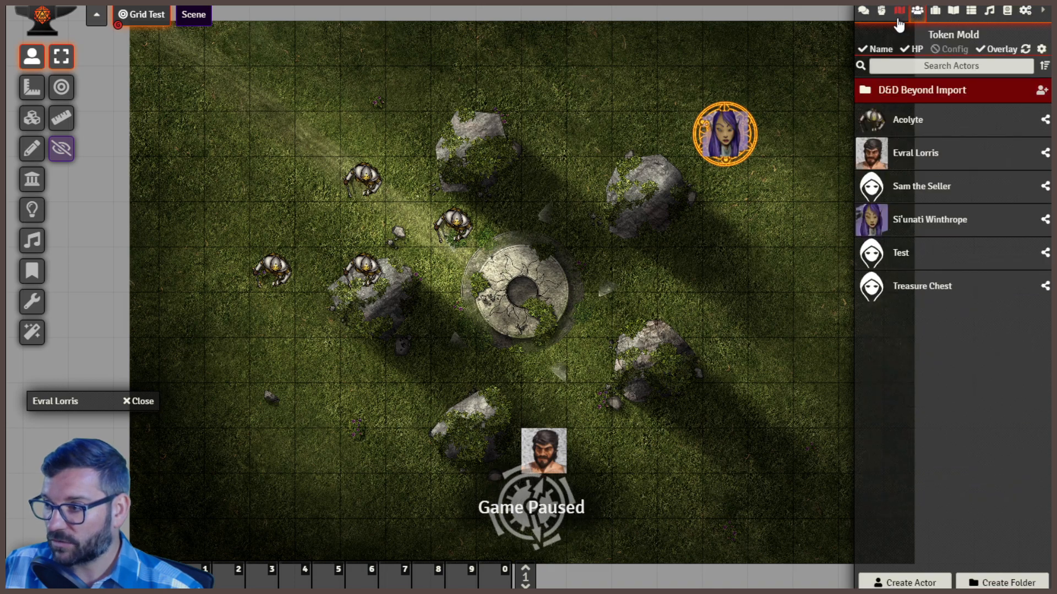
pyautogui.click(898, 11)
pyautogui.click(878, 13)
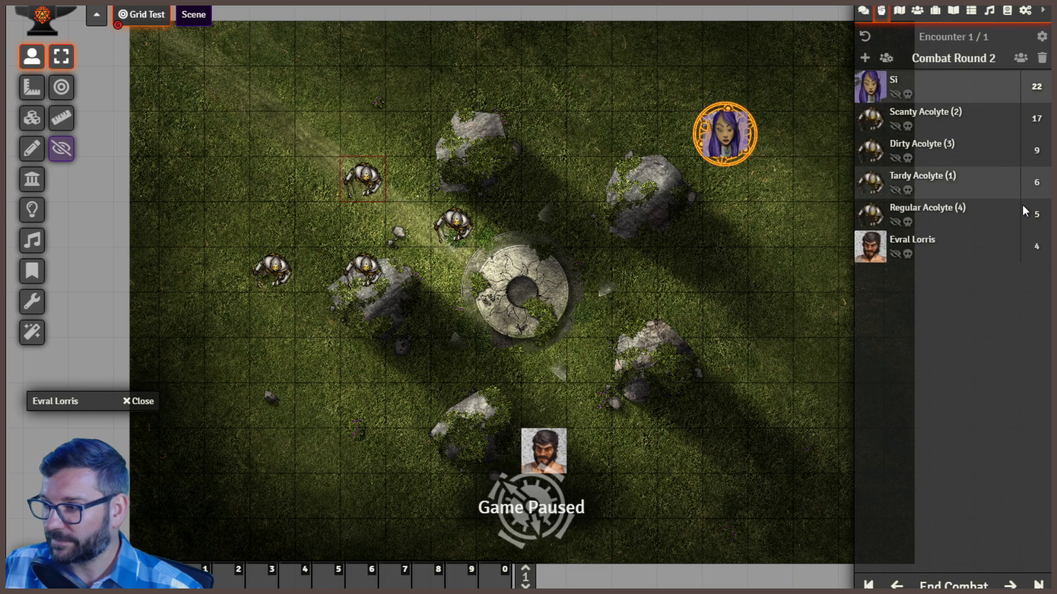
pyautogui.click(945, 78)
pyautogui.click(989, 115)
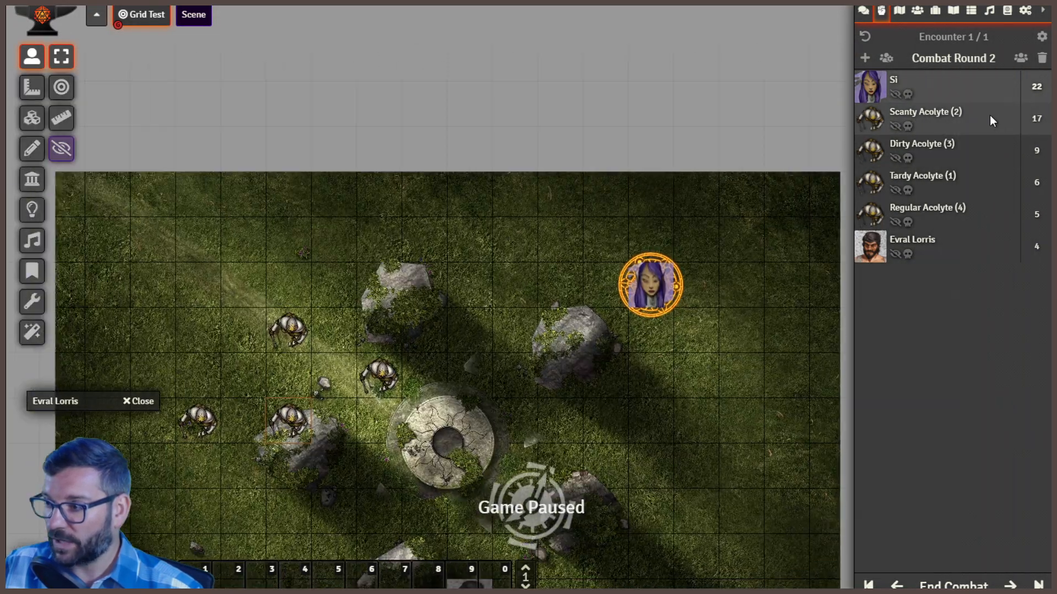
pyautogui.click(984, 150)
pyautogui.click(984, 186)
pyautogui.click(979, 247)
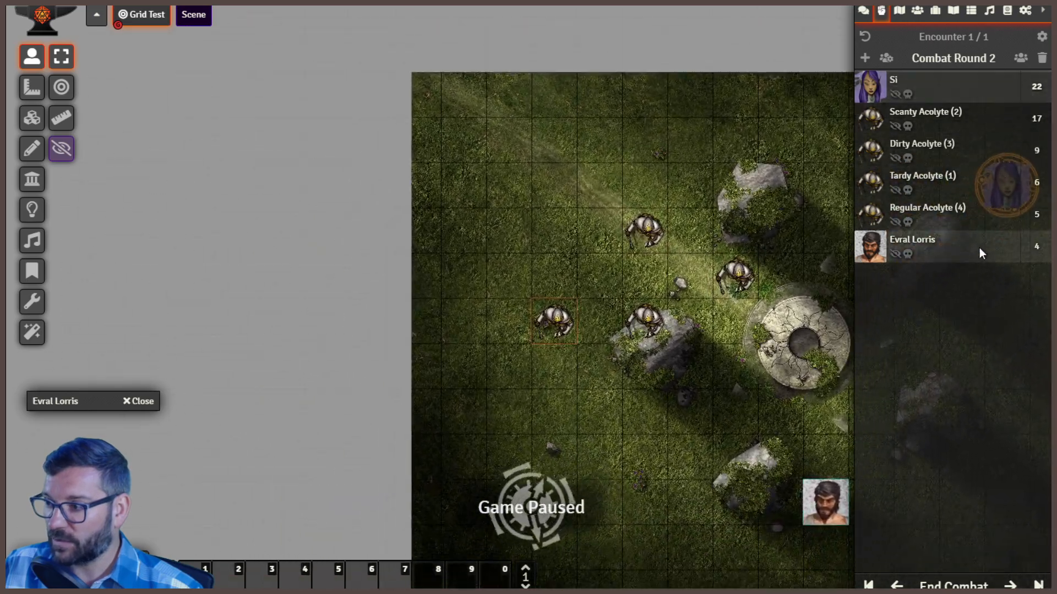
pyautogui.click(963, 92)
pyautogui.click(972, 119)
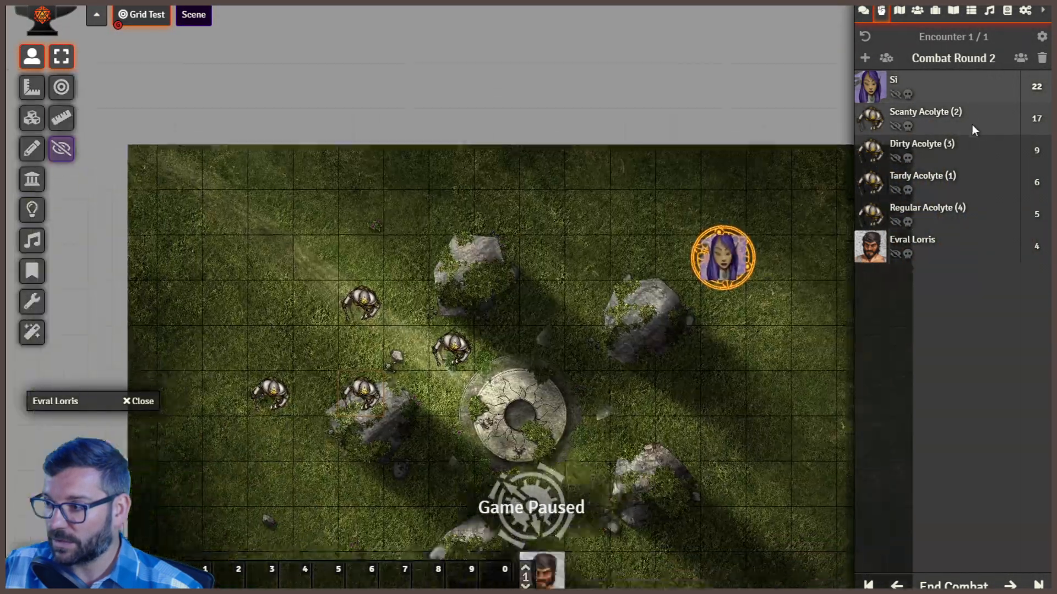
pyautogui.click(977, 152)
pyautogui.click(979, 188)
pyautogui.click(982, 220)
pyautogui.click(984, 249)
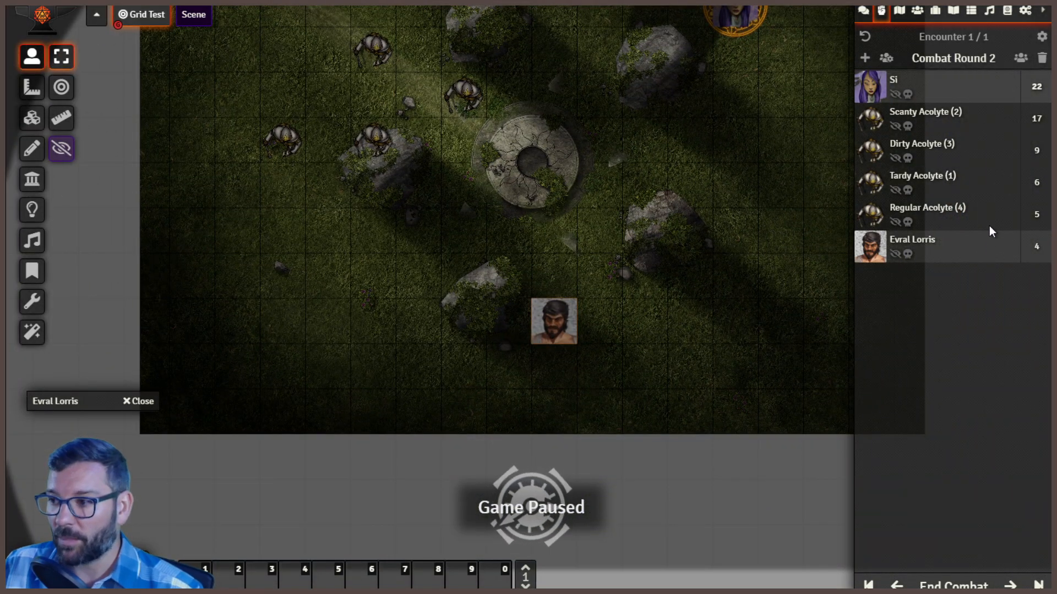
pyautogui.moveTo(747, 197); pyautogui.dragTo(728, 356)
pyautogui.click(729, 311)
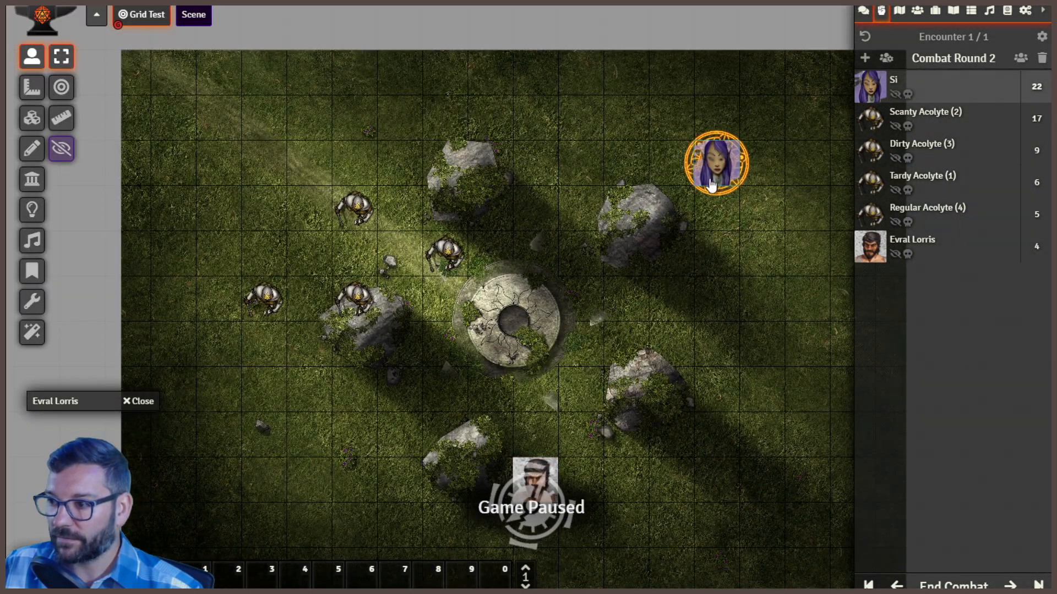
# Step: Mark all four Acolytes (Scanty, Dirty, Tardy and Regular) as defeated in the combat tracker
pyautogui.click(536, 475)
pyautogui.click(637, 354)
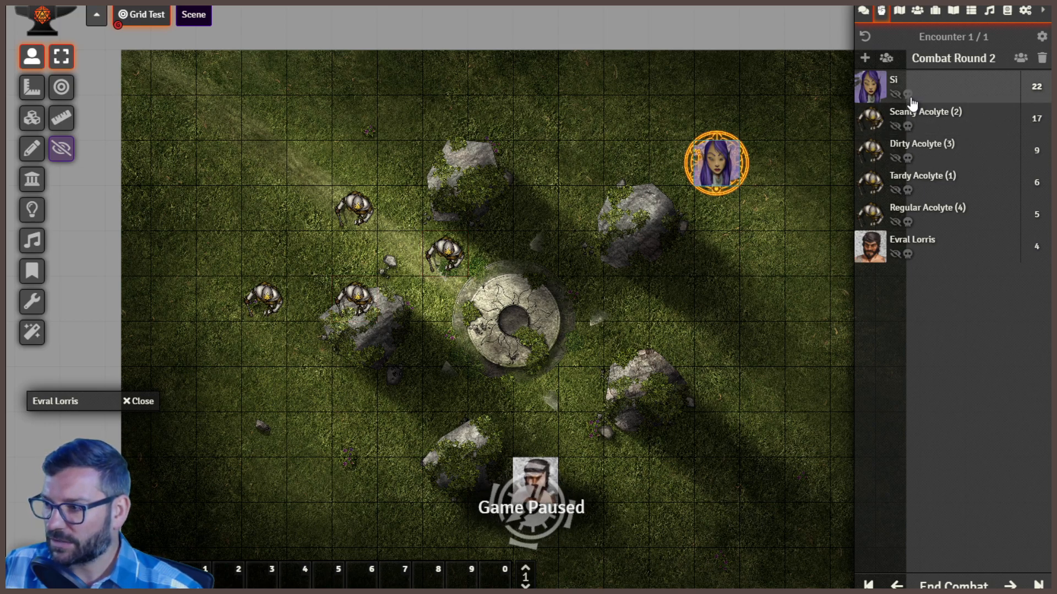
pyautogui.click(907, 126)
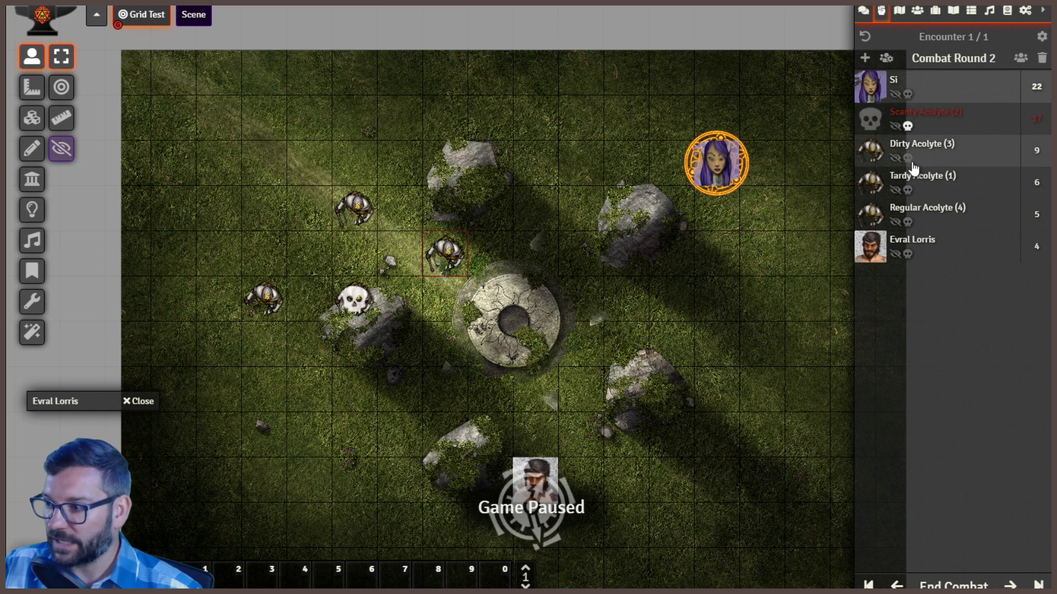
pyautogui.click(908, 158)
pyautogui.click(907, 189)
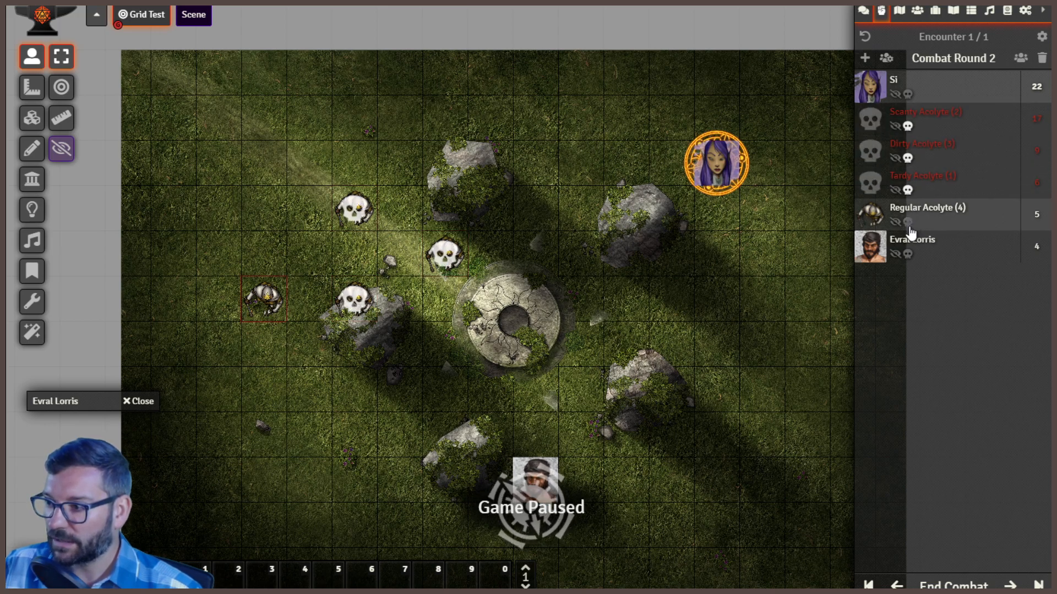
pyautogui.click(907, 222)
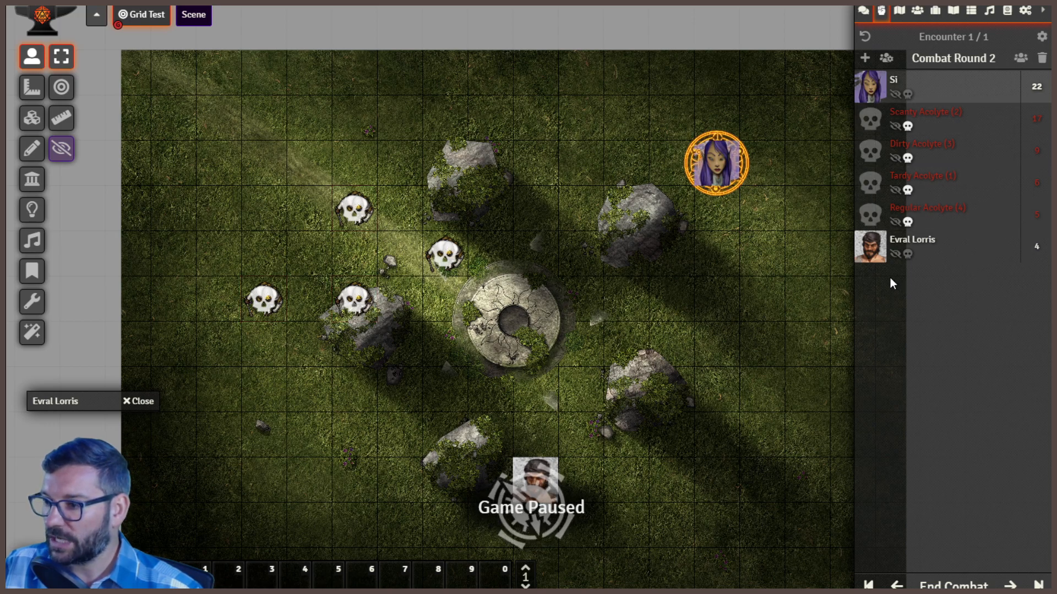
# Step: Apply the face-shaped status effect to Evral Lorris's token and move the token between the stone circle and the lower-right rock
pyautogui.click(533, 476)
pyautogui.rightClick(548, 469)
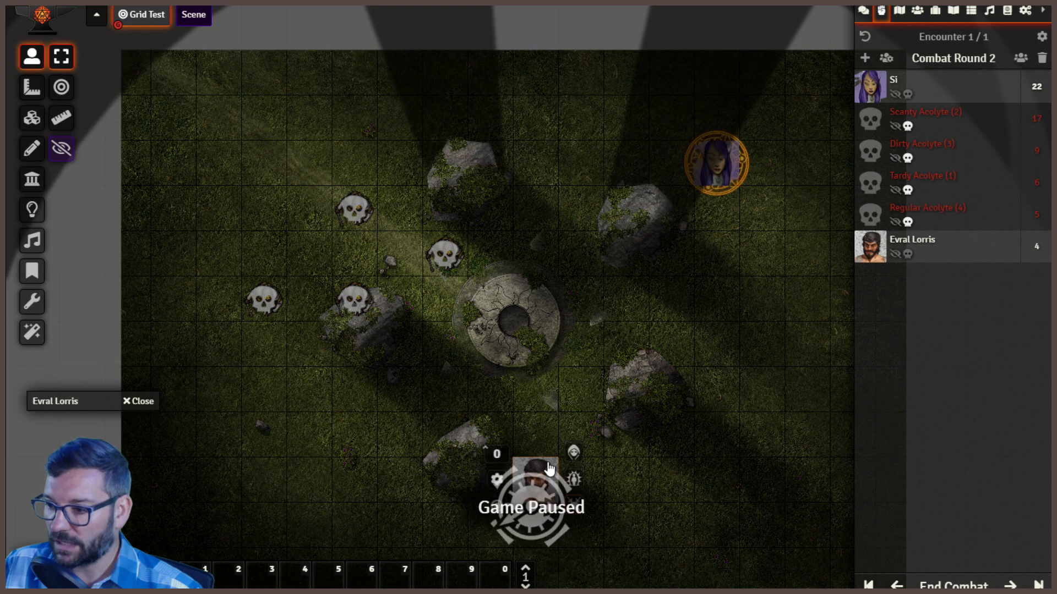
pyautogui.click(573, 480)
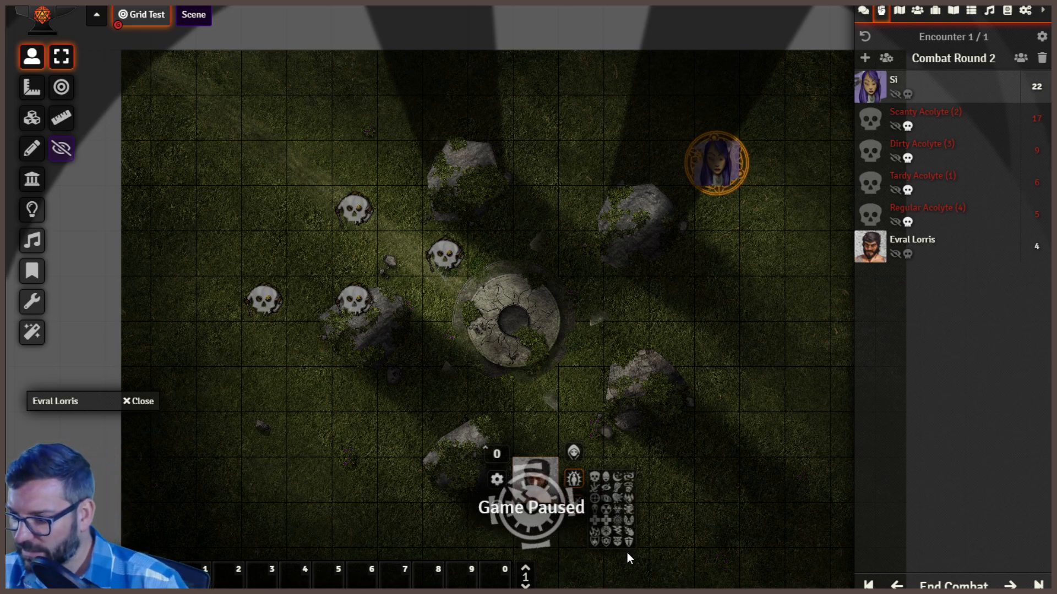
pyautogui.click(605, 477)
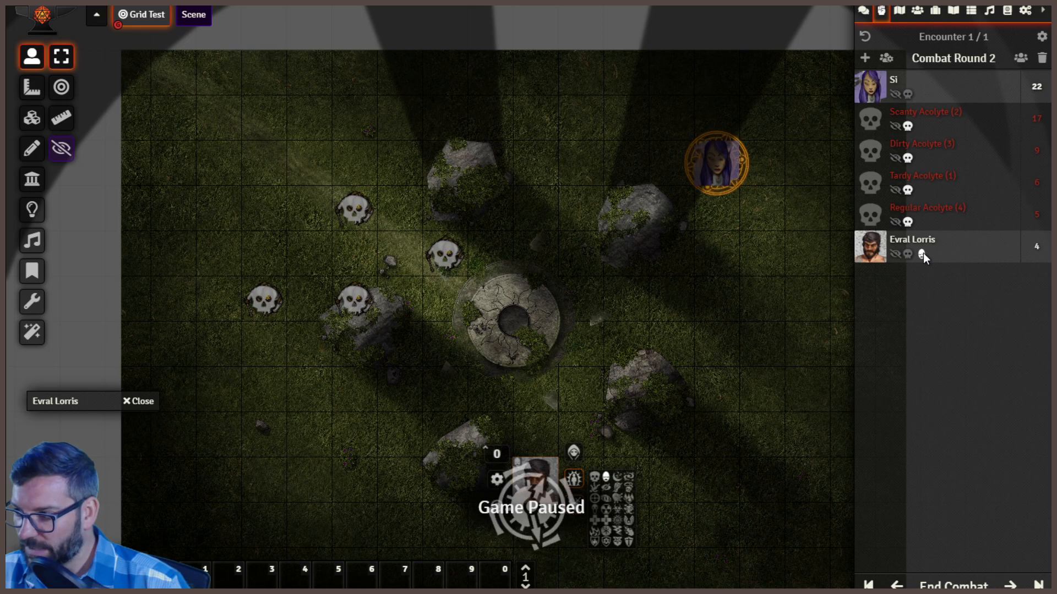
pyautogui.click(710, 399)
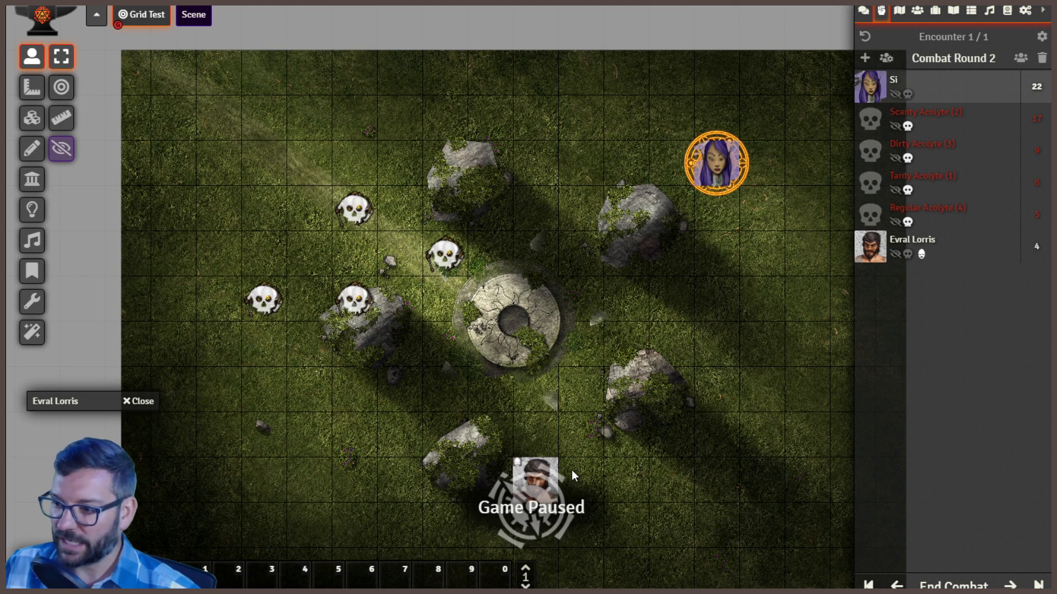
pyautogui.moveTo(552, 468); pyautogui.dragTo(600, 386)
pyautogui.click(678, 462)
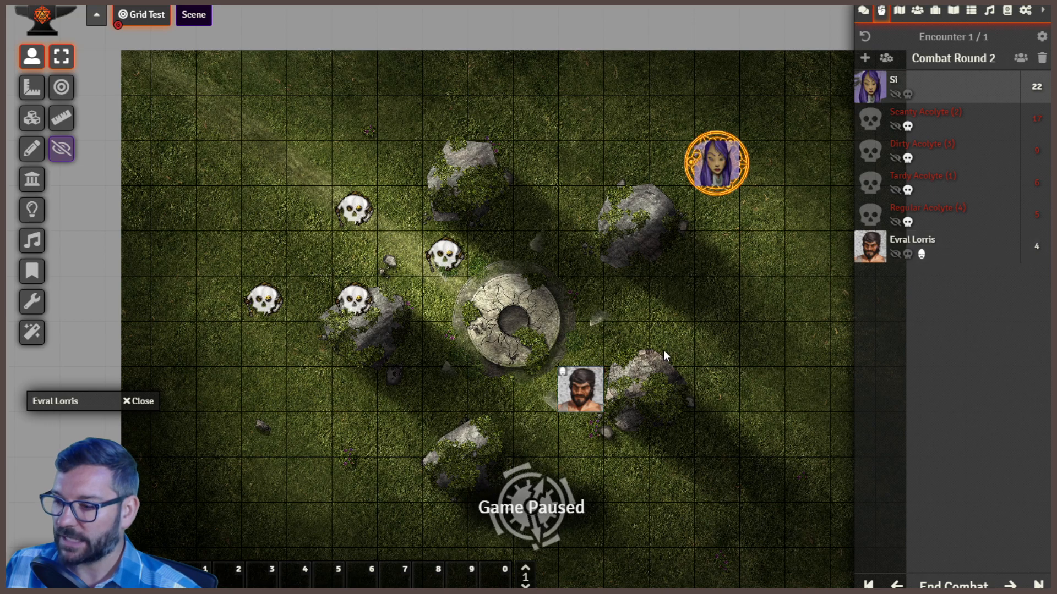
# Step: Remove Evral Lorris's token from the encounter and add it back so that its initiative is cleared
pyautogui.rightClick(586, 392)
pyautogui.click(619, 414)
pyautogui.click(619, 415)
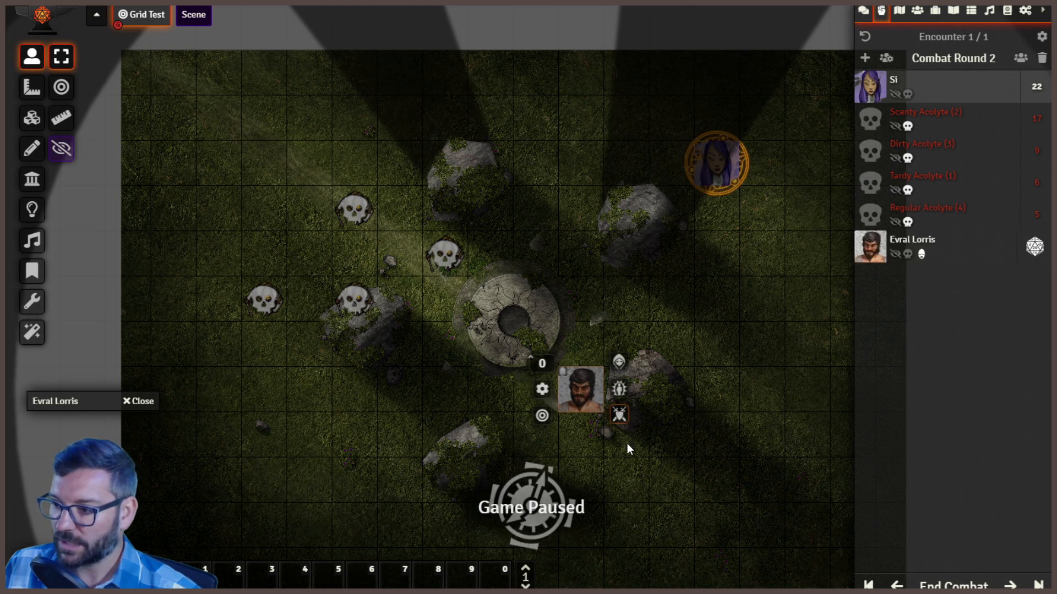
# Step: Add the crescent-moon and crossed-out-eye status effects to Evral Lorris's token, and roll the character's initiative
pyautogui.click(620, 390)
pyautogui.click(665, 387)
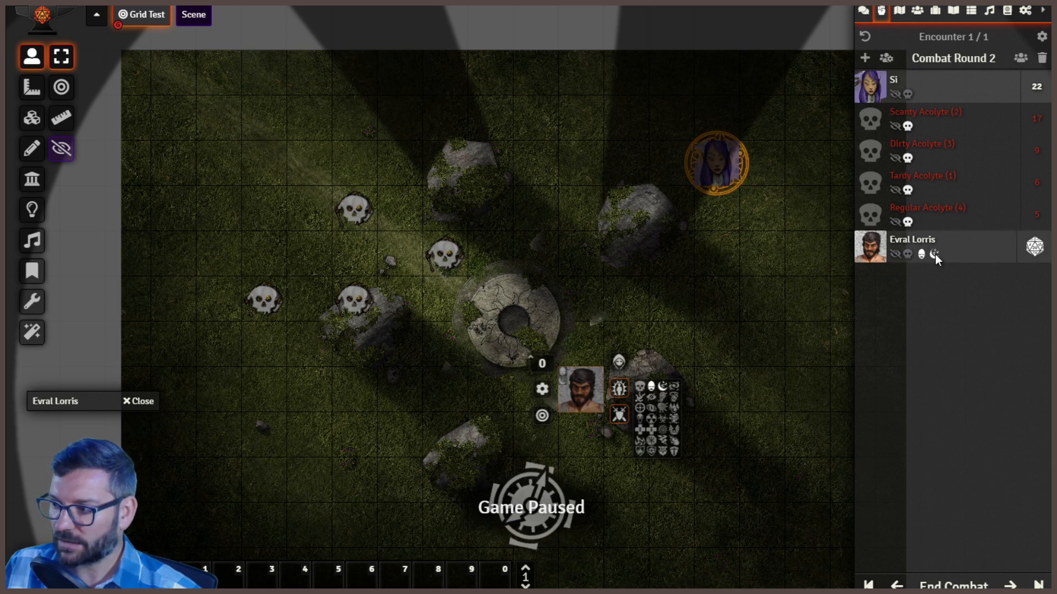
pyautogui.click(675, 389)
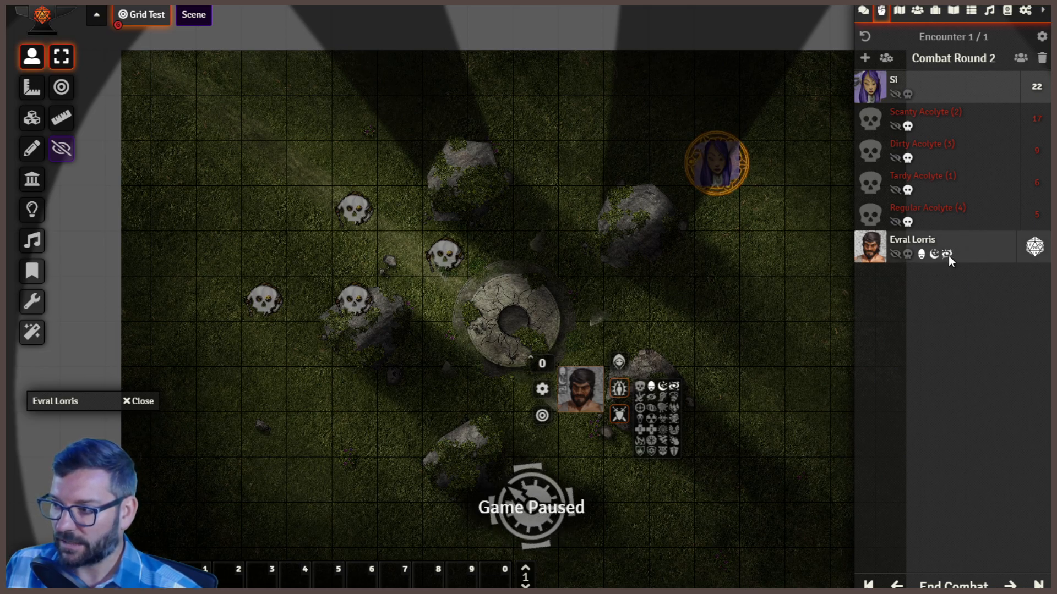
pyautogui.click(675, 385)
pyautogui.click(640, 398)
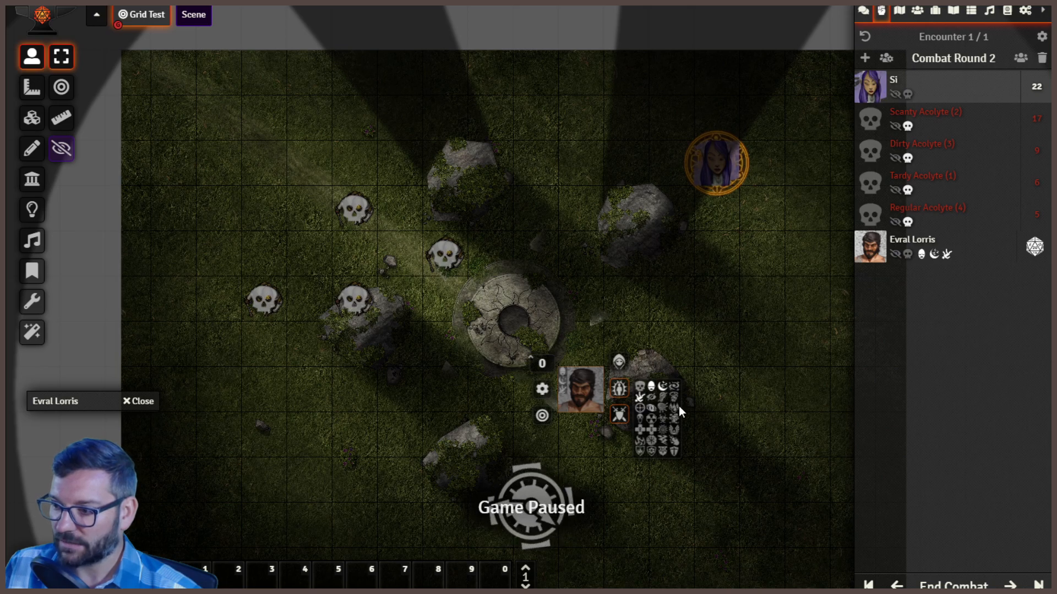
pyautogui.click(949, 259)
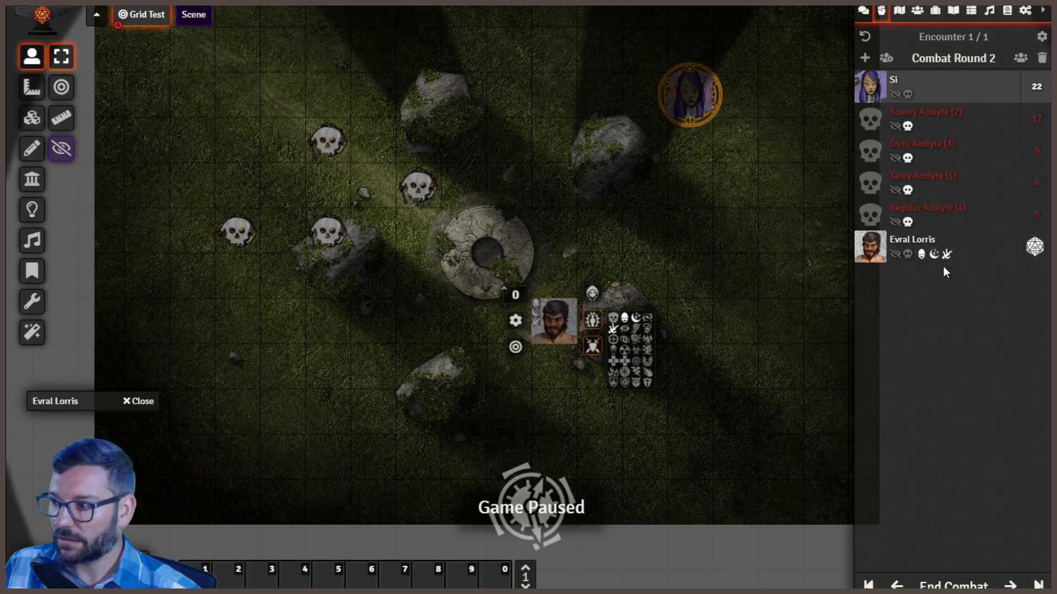
pyautogui.click(622, 328)
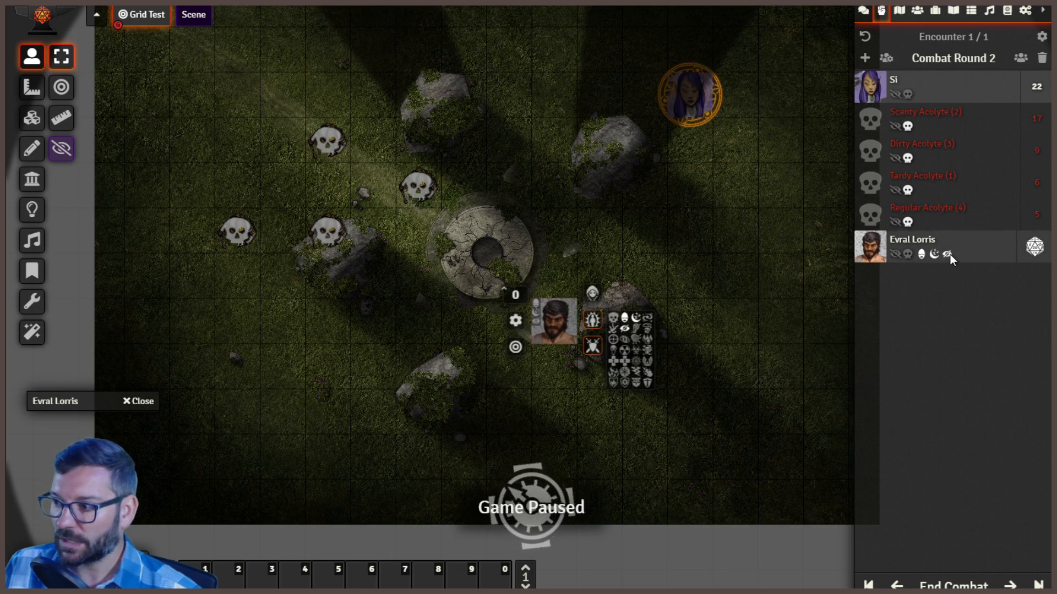
pyautogui.click(715, 315)
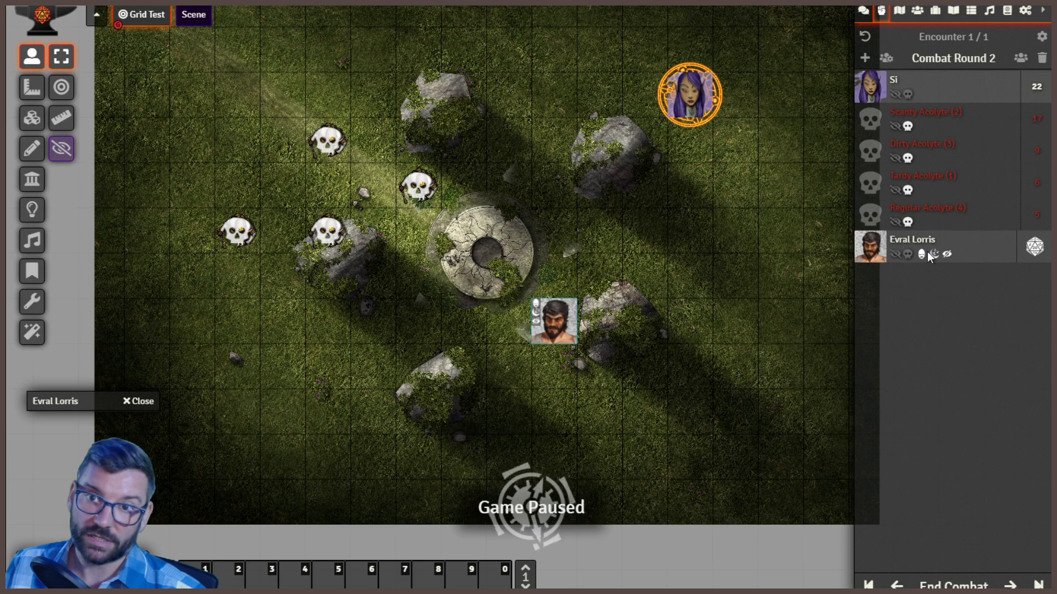
pyautogui.moveTo(712, 263); pyautogui.dragTo(741, 305)
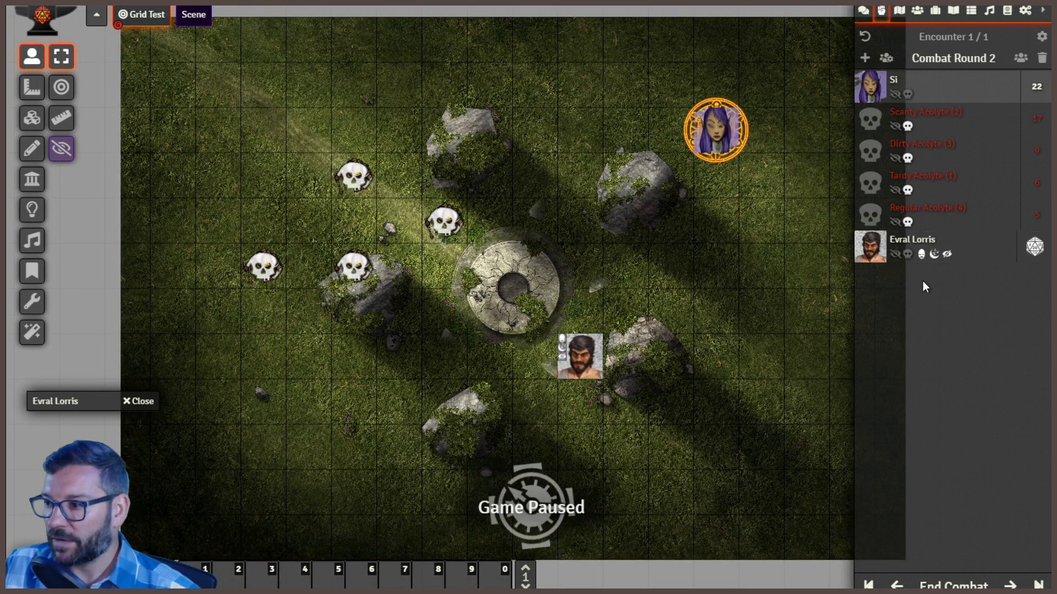
pyautogui.click(1034, 248)
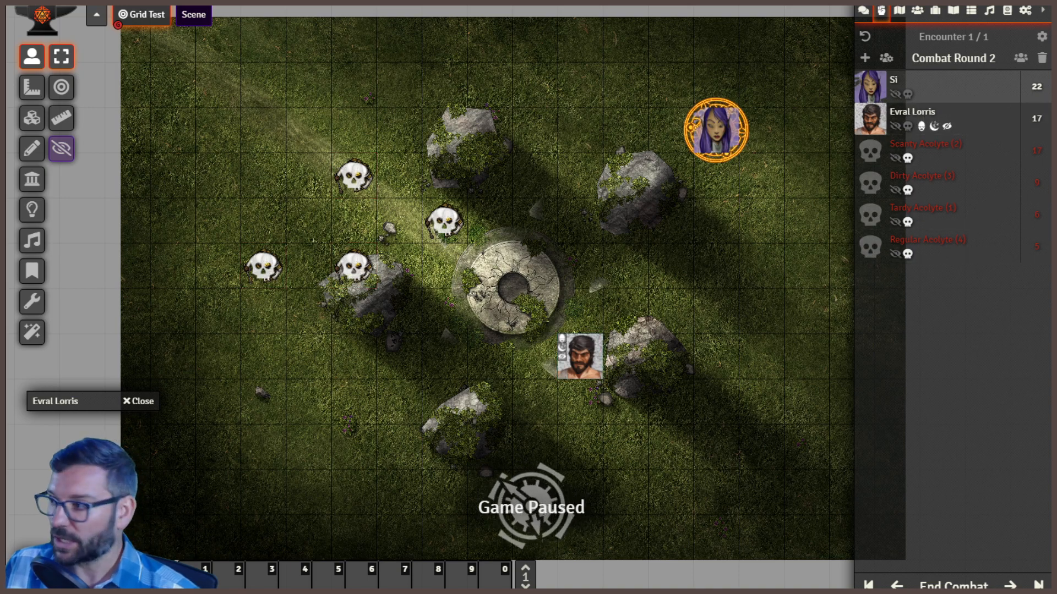
# Step: Open the game settings, collapse the Combat Effects Tracker options and bring up the core settings
pyautogui.click(1024, 10)
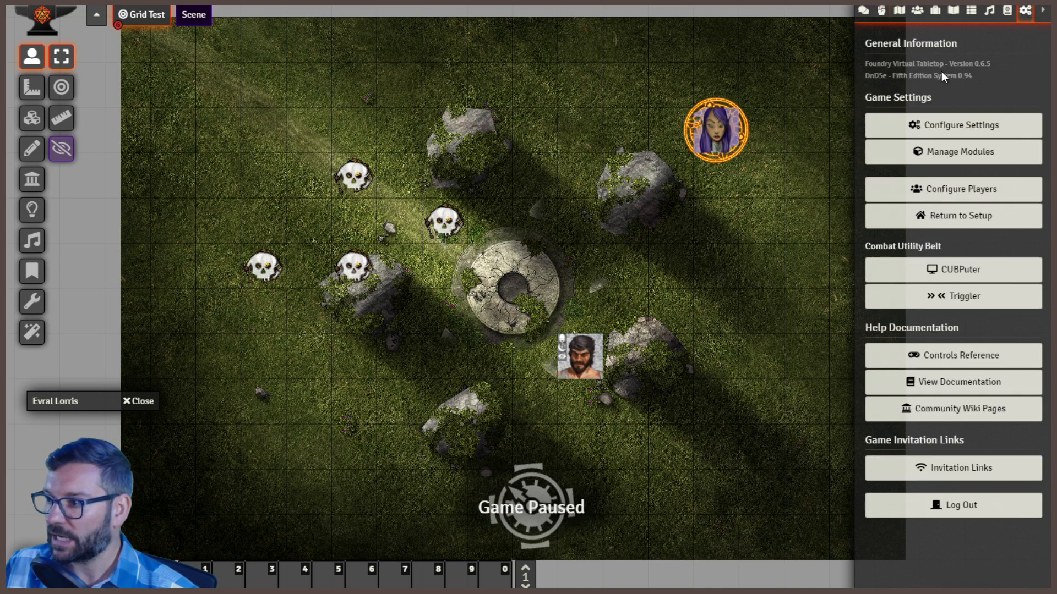
pyautogui.click(930, 125)
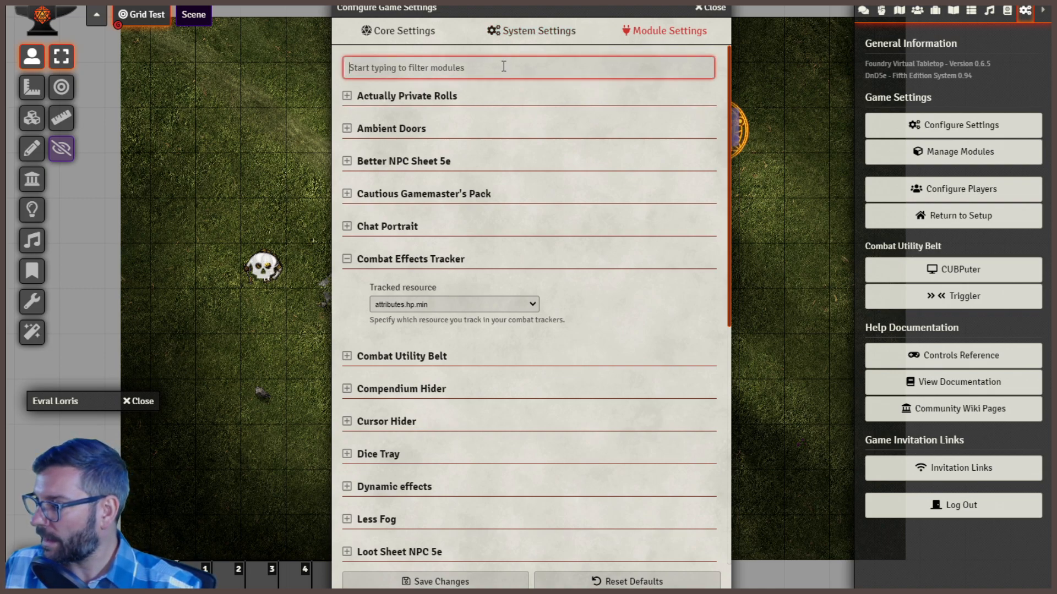
pyautogui.click(348, 259)
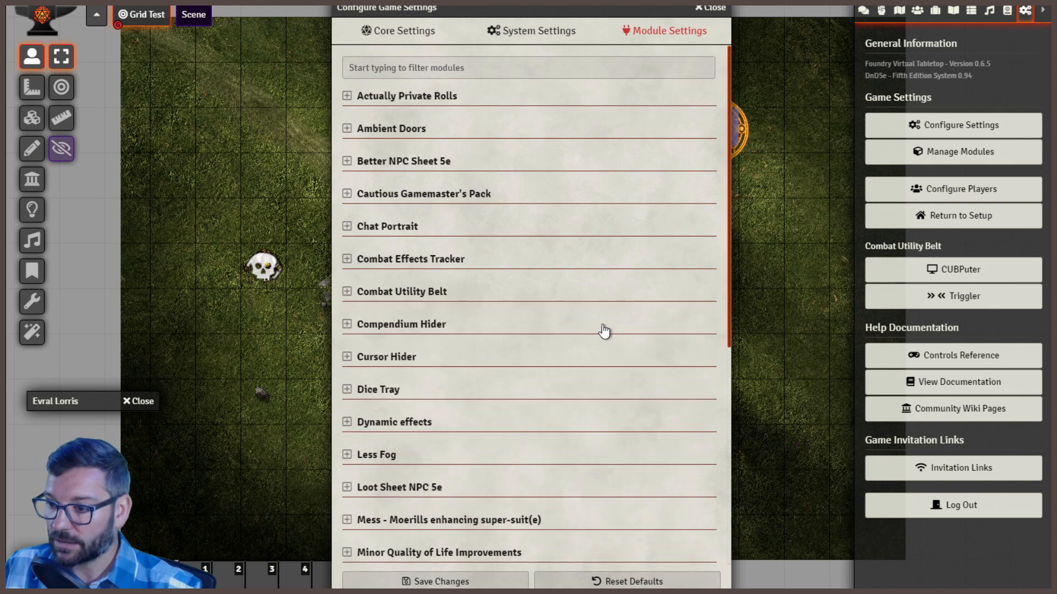
pyautogui.click(503, 31)
pyautogui.click(440, 32)
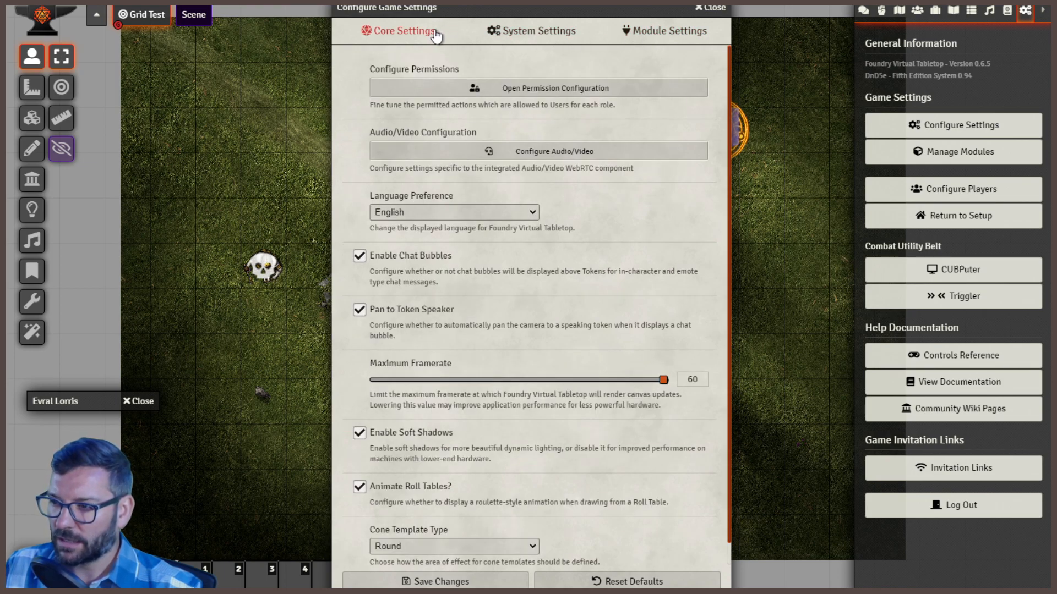
# Step: Look through the core settings and set the Maximum Framerate to 60
pyautogui.scroll(-1, 618, 279)
pyautogui.scroll(-5, 612, 360)
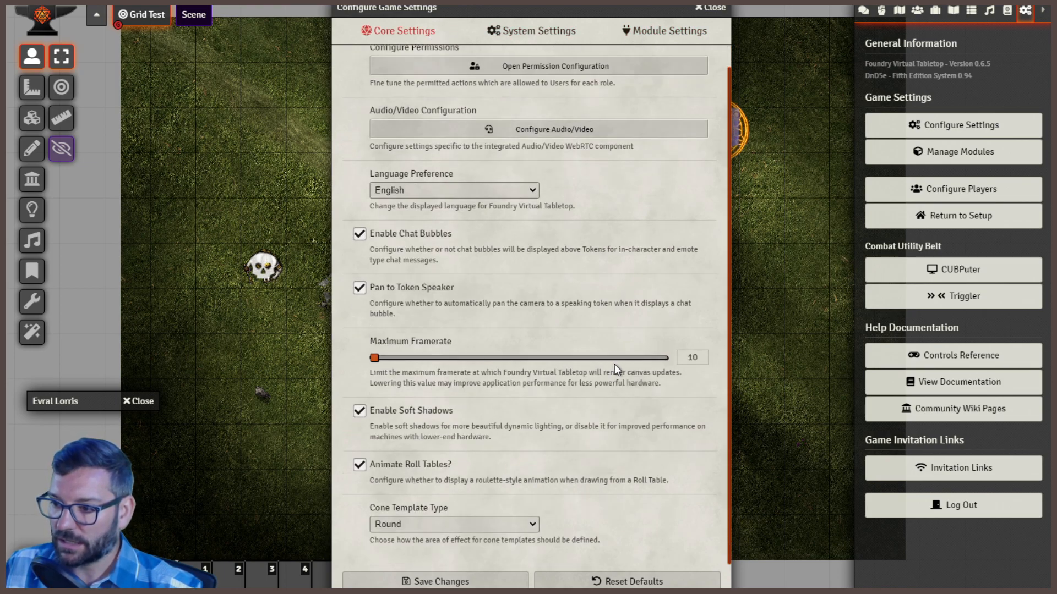
pyautogui.click(605, 358)
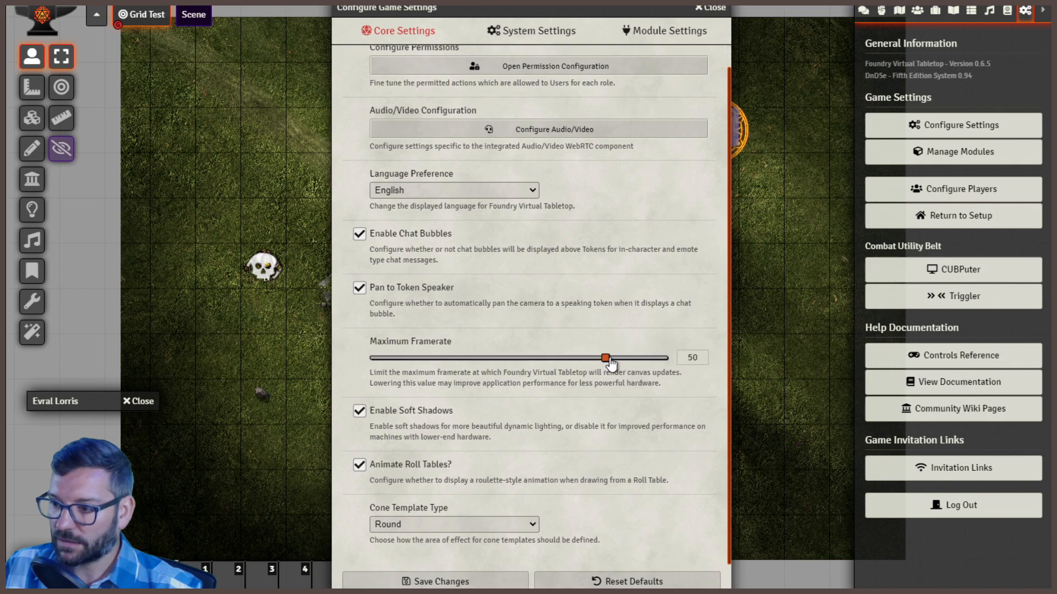
pyautogui.moveTo(606, 359); pyautogui.dragTo(700, 380)
pyautogui.scroll(1, 501, 312)
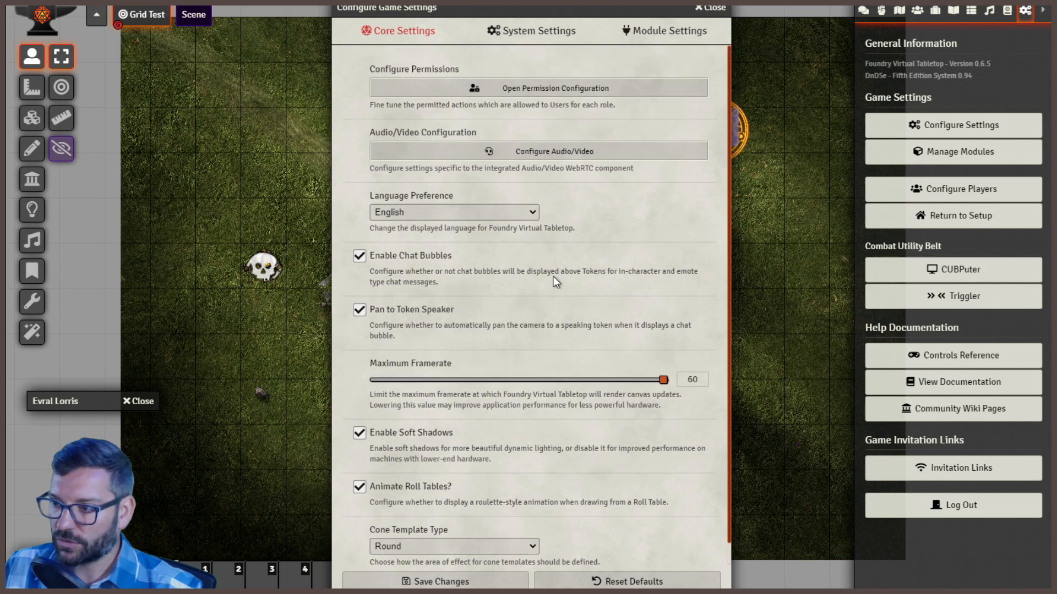
# Step: Enable Always place Spell Template in the DnD5e system settings and save the changes
pyautogui.click(538, 47)
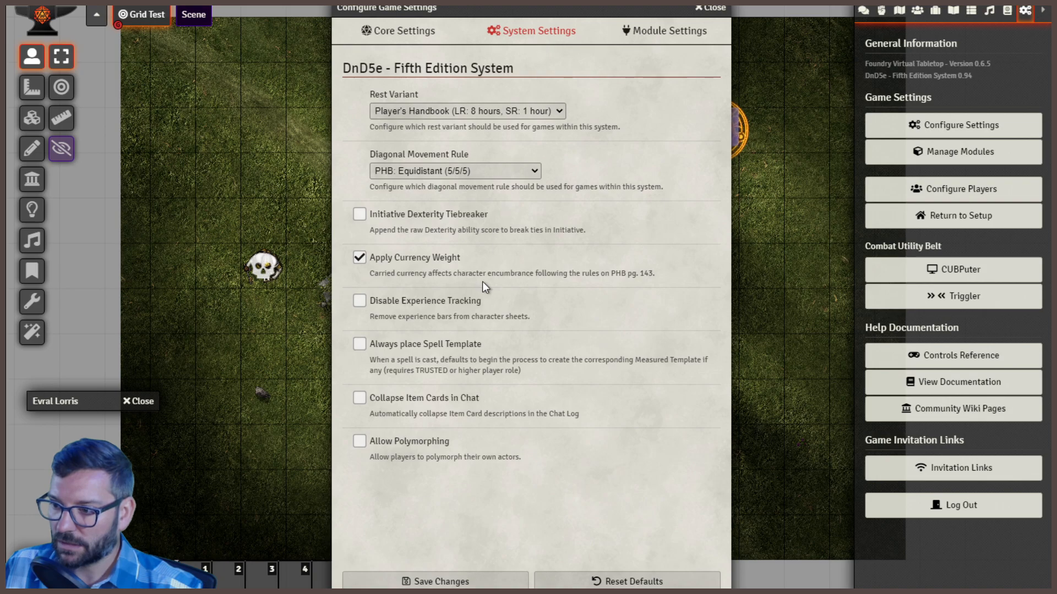
pyautogui.click(359, 345)
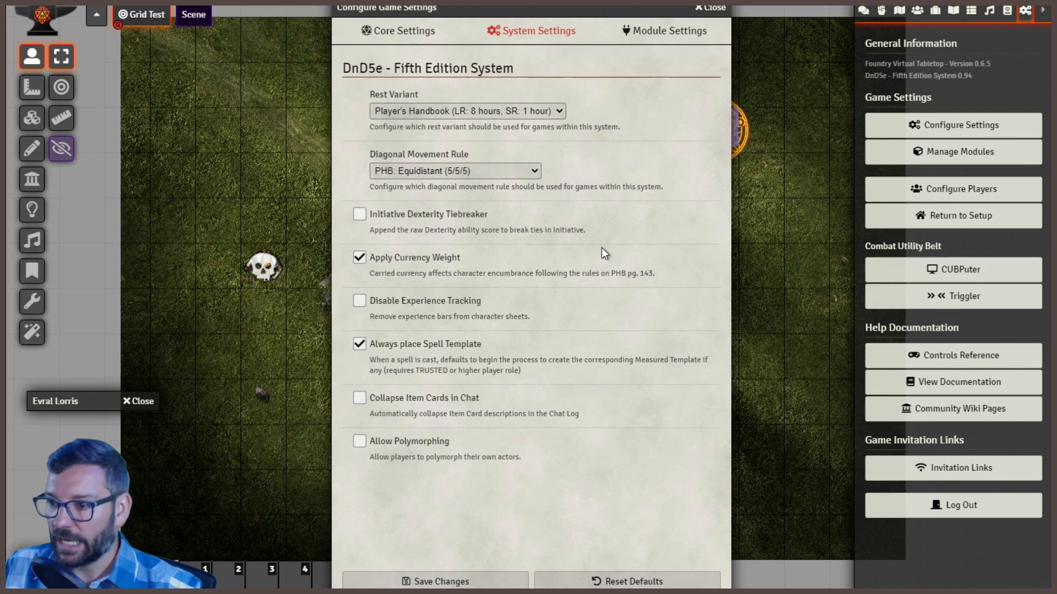
pyautogui.click(665, 40)
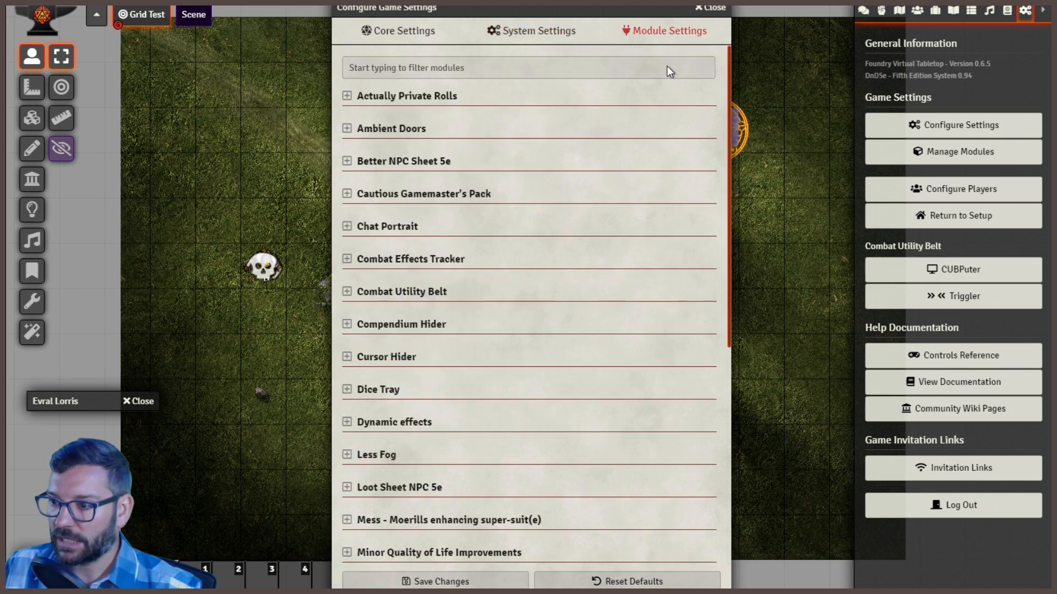
pyautogui.click(434, 582)
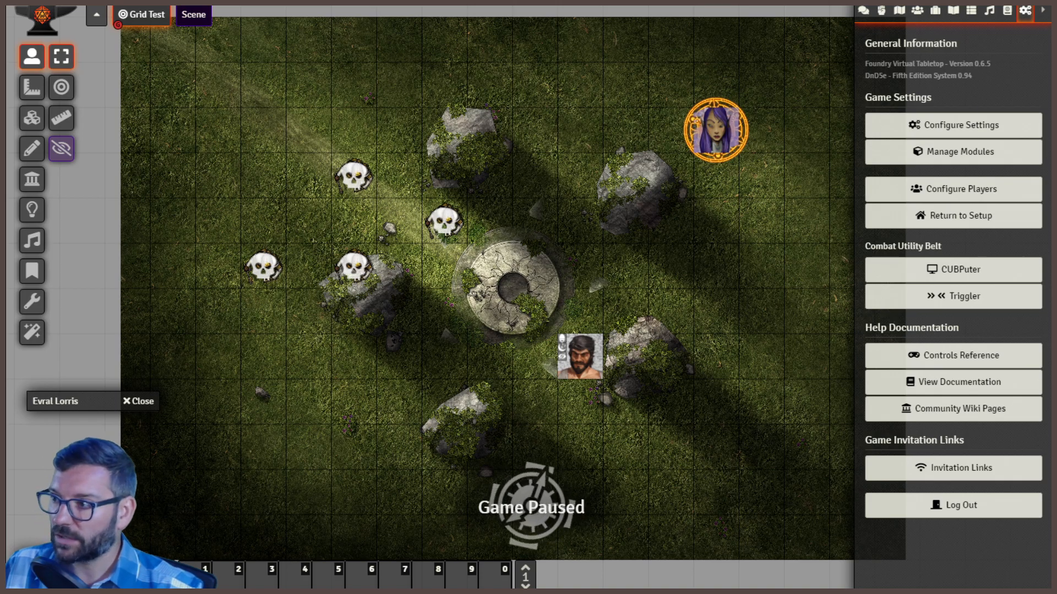
# Step: Filter the installed modules by "combat" with their information shown, and open the Combat Utility Belt's GitHub page
pyautogui.click(959, 160)
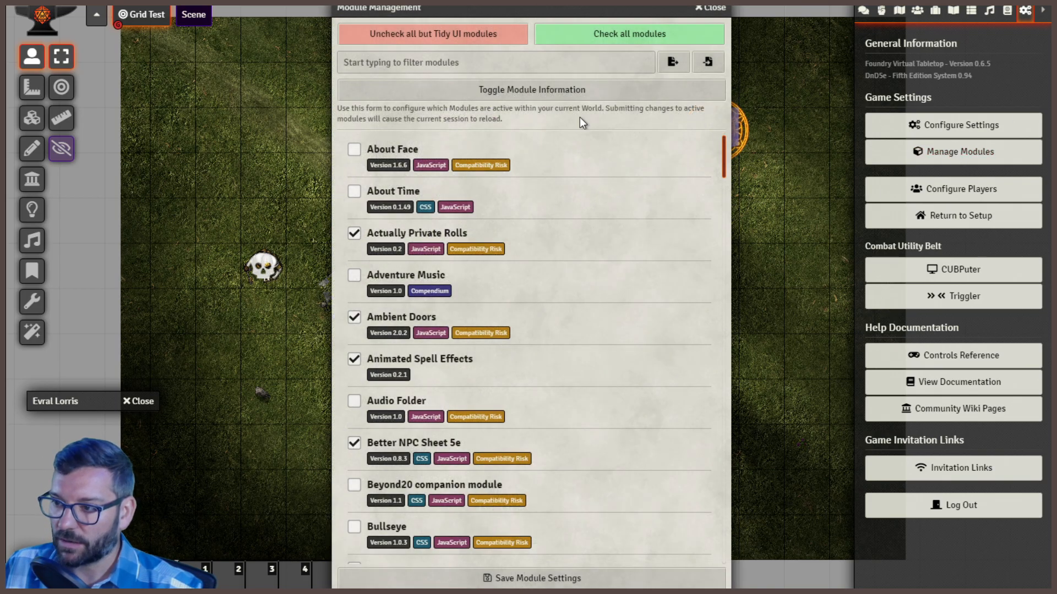
pyautogui.click(543, 93)
pyautogui.scroll(-5, 517, 378)
pyautogui.click(443, 64)
pyautogui.write('combat')
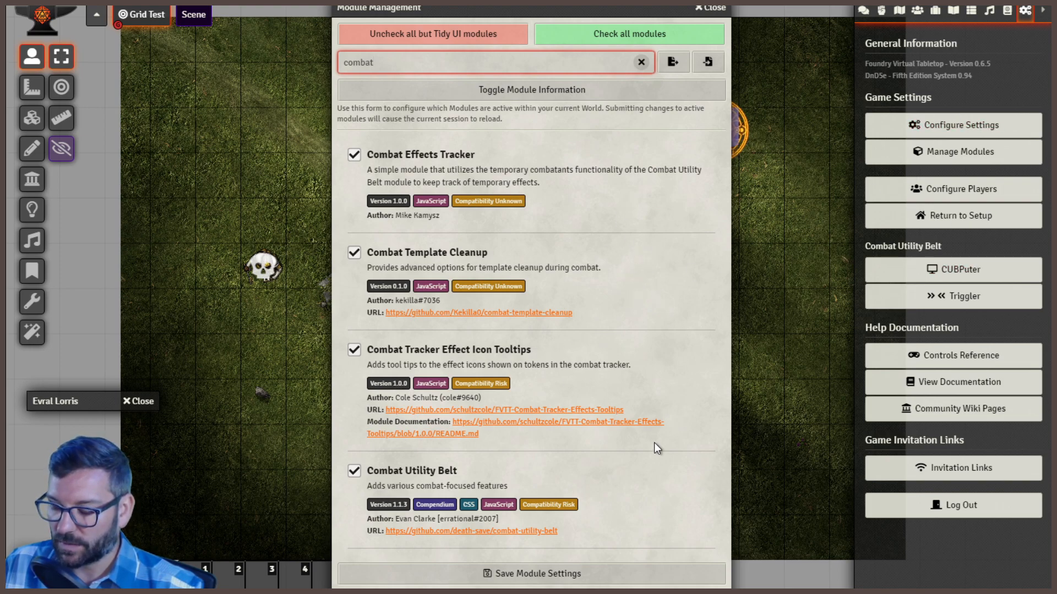
pyautogui.click(523, 531)
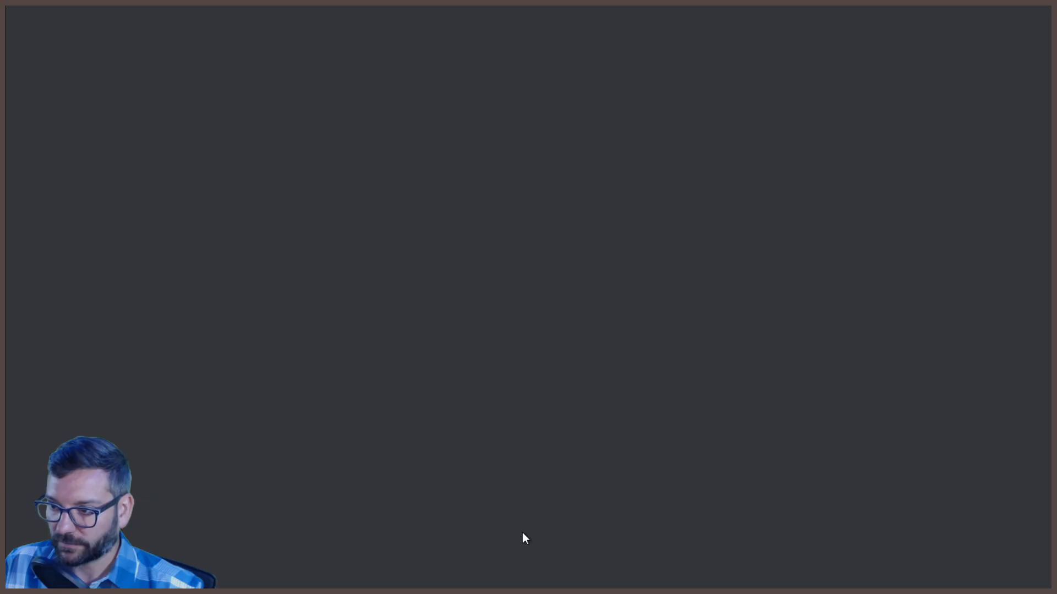
# Step: Examine the feature list in the Combat Utility Belt README and highlight Enhanced Conditions
pyautogui.scroll(-13, 407, 407)
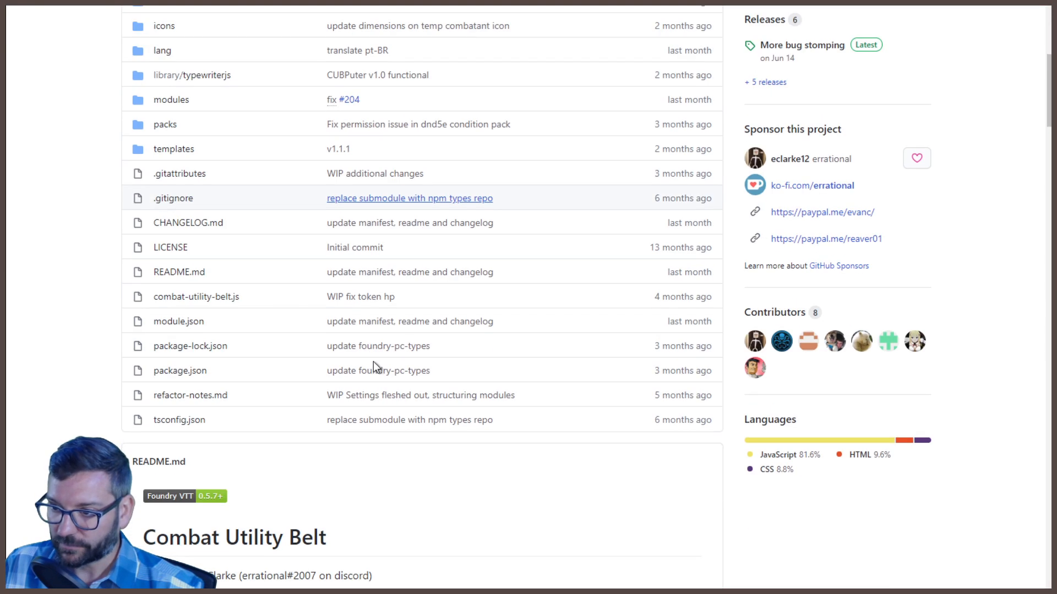
pyautogui.scroll(-5, 405, 435)
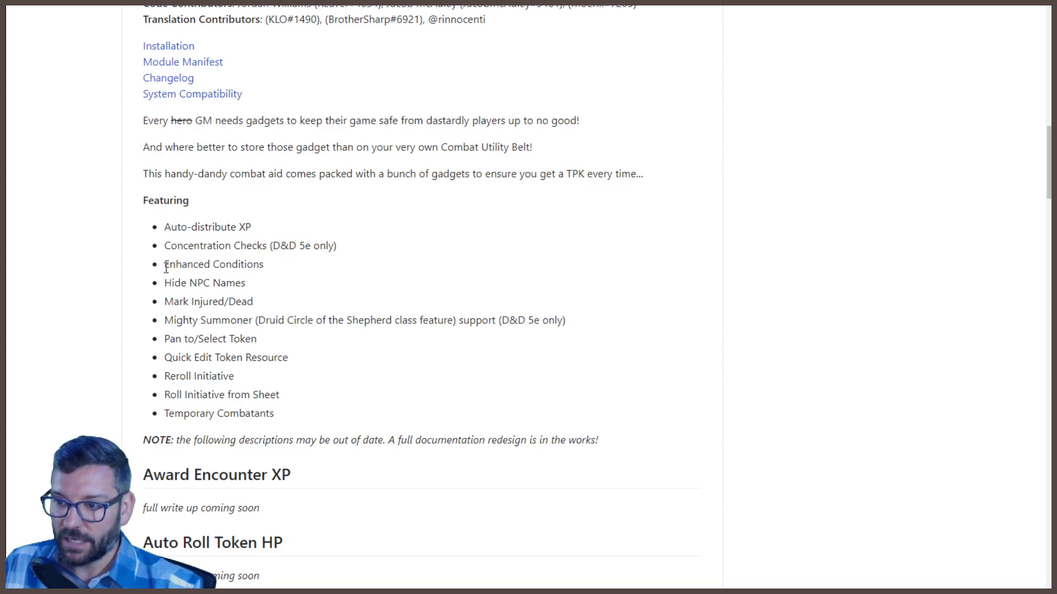
pyautogui.moveTo(165, 268); pyautogui.dragTo(259, 268)
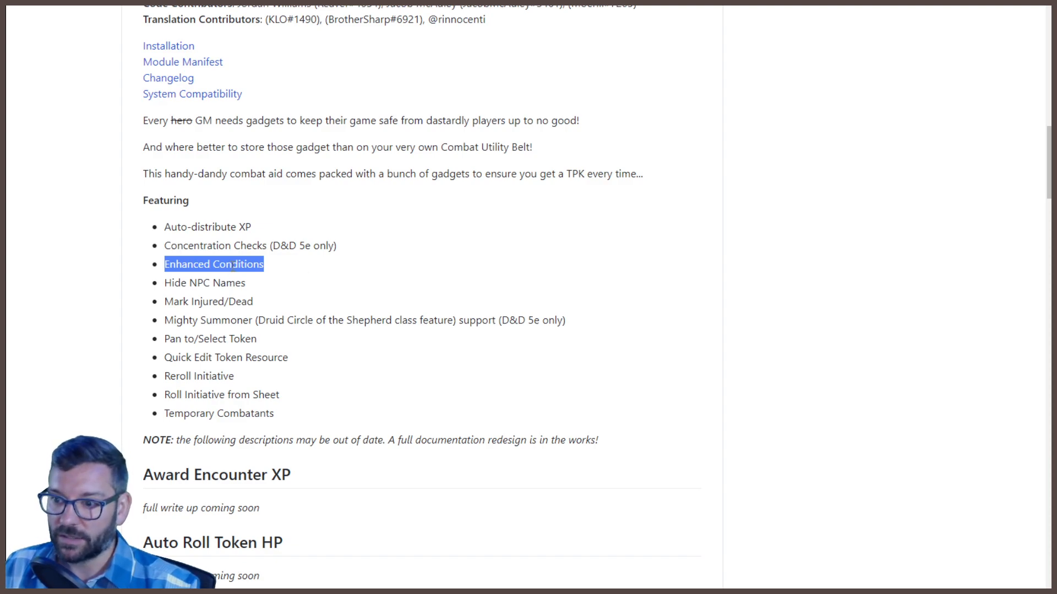
# Step: Highlight Temporary Combatants in the README's feature list, return to Foundry and close the module management window
pyautogui.moveTo(286, 412); pyautogui.dragTo(165, 414)
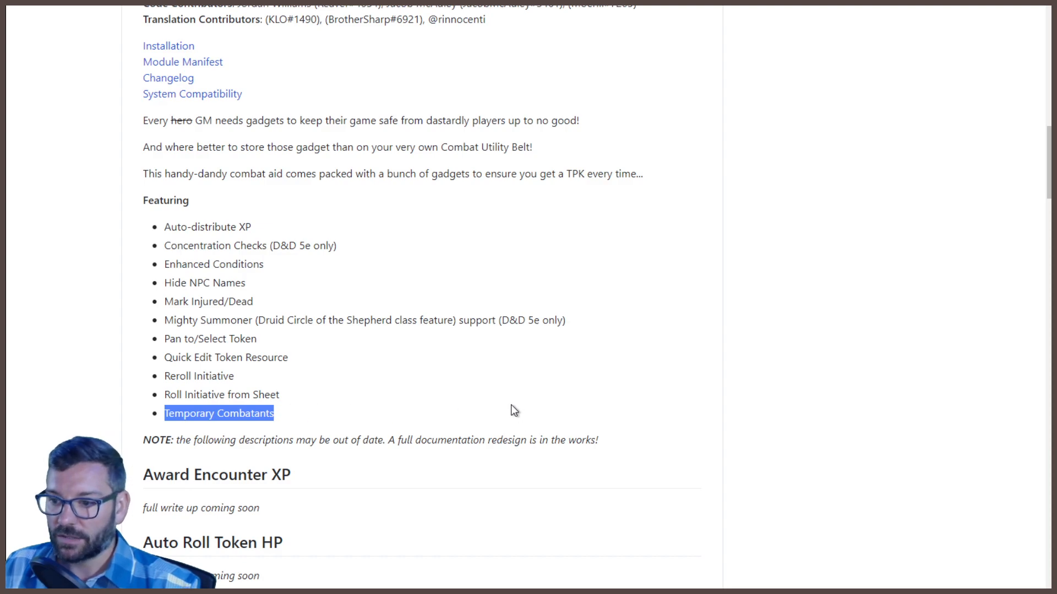
pyautogui.click(550, 2)
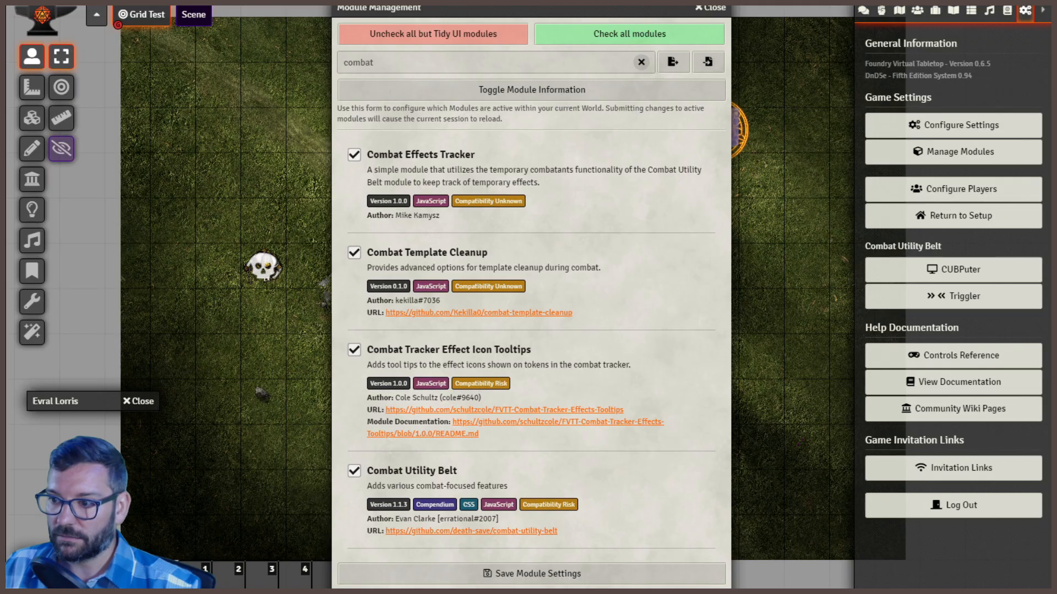
pyautogui.click(705, 15)
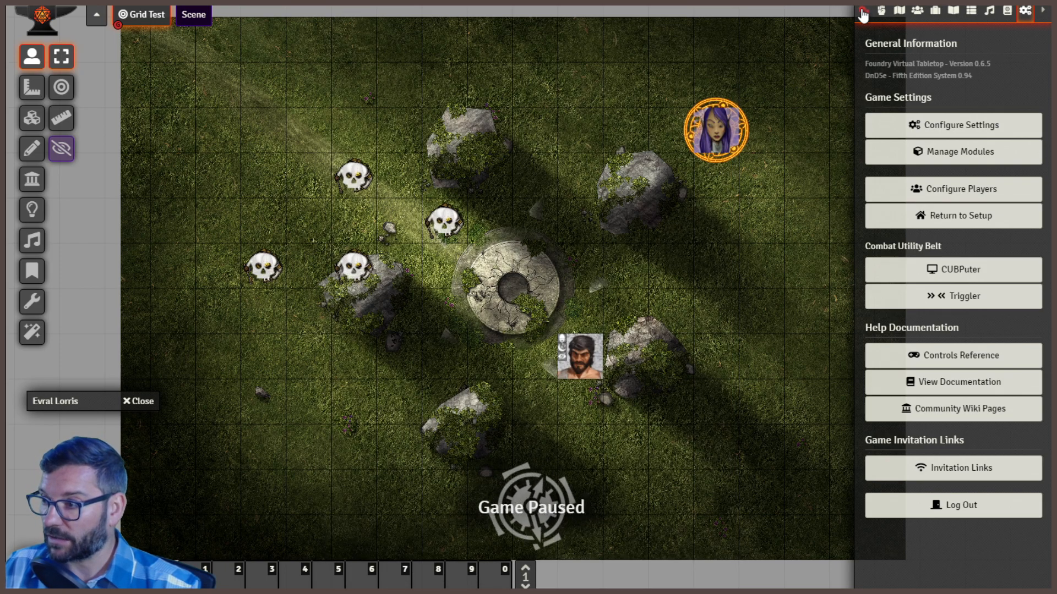
# Step: Place a new Acolyte token on the map between the upper rock and Si's token, and check the chat log
pyautogui.click(881, 11)
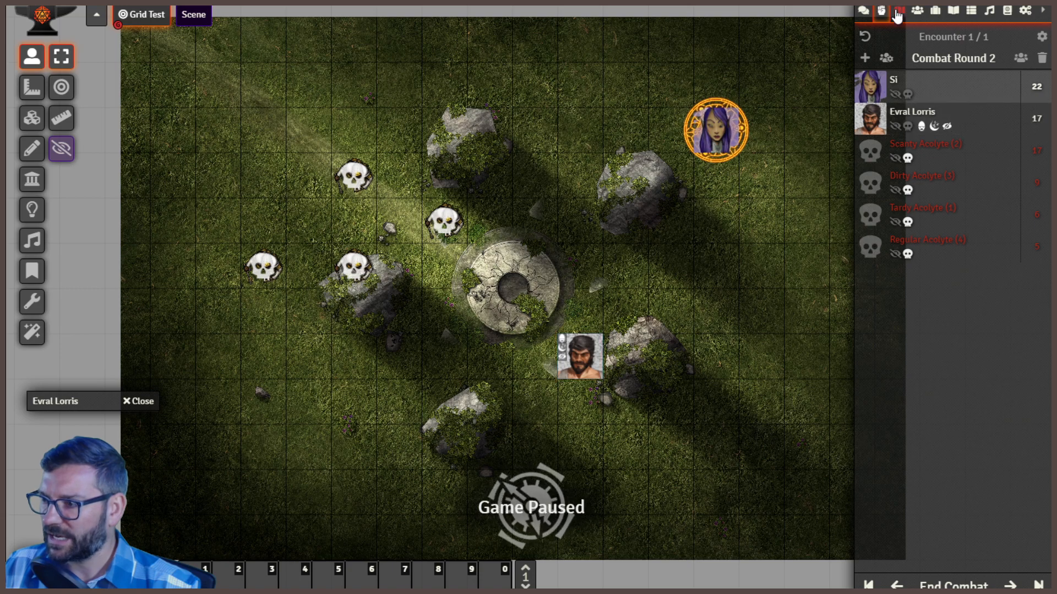
pyautogui.click(917, 10)
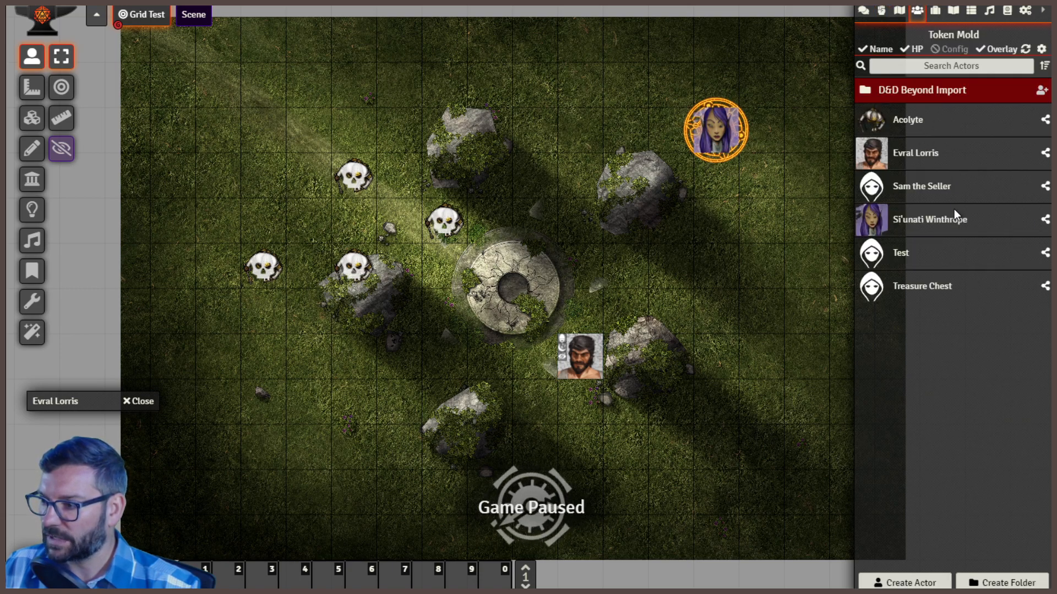
pyautogui.moveTo(913, 118); pyautogui.dragTo(530, 121)
pyautogui.click(863, 11)
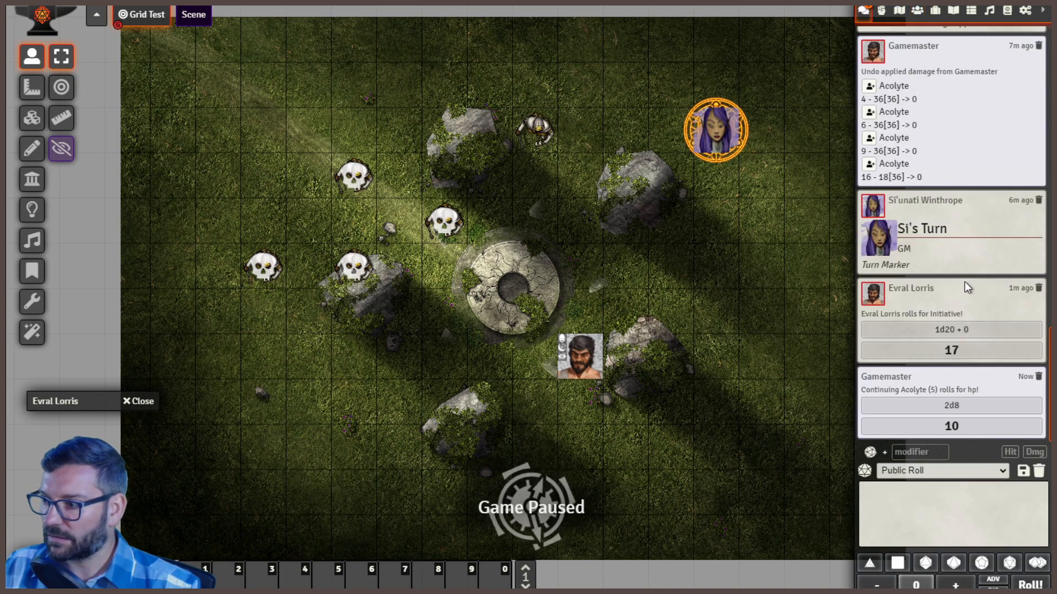
# Step: Add the new Acolyte token to the current encounter and roll its initiative in the combat tracker
pyautogui.click(882, 11)
pyautogui.rightClick(540, 132)
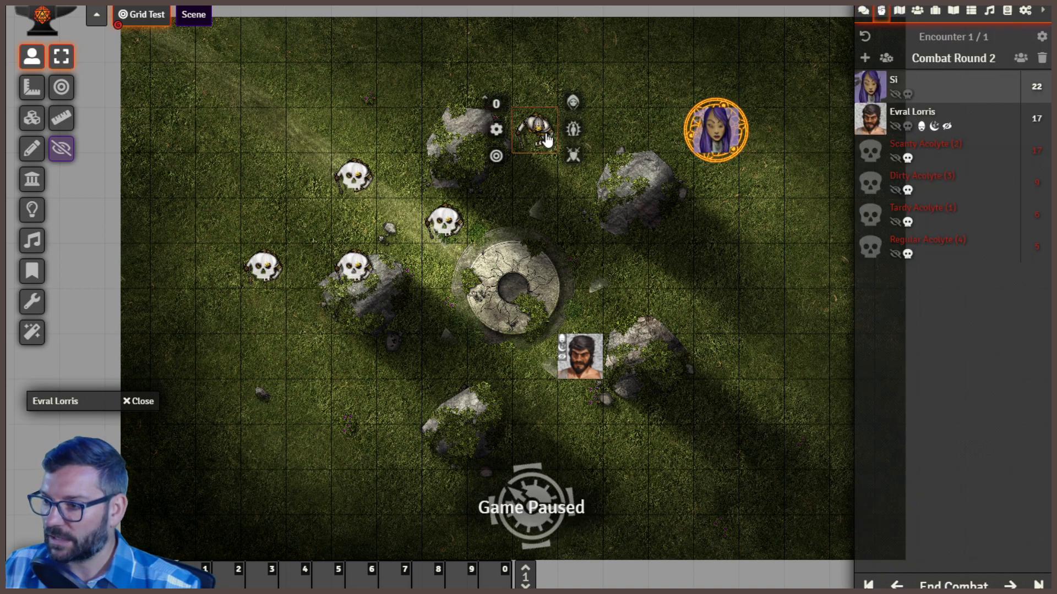
pyautogui.click(572, 157)
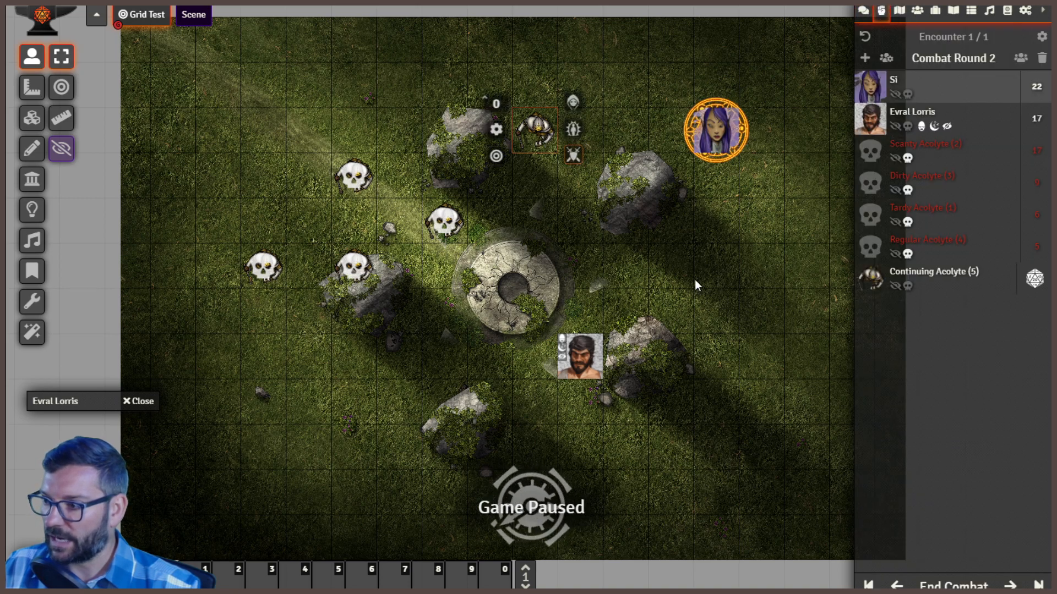
pyautogui.click(1037, 279)
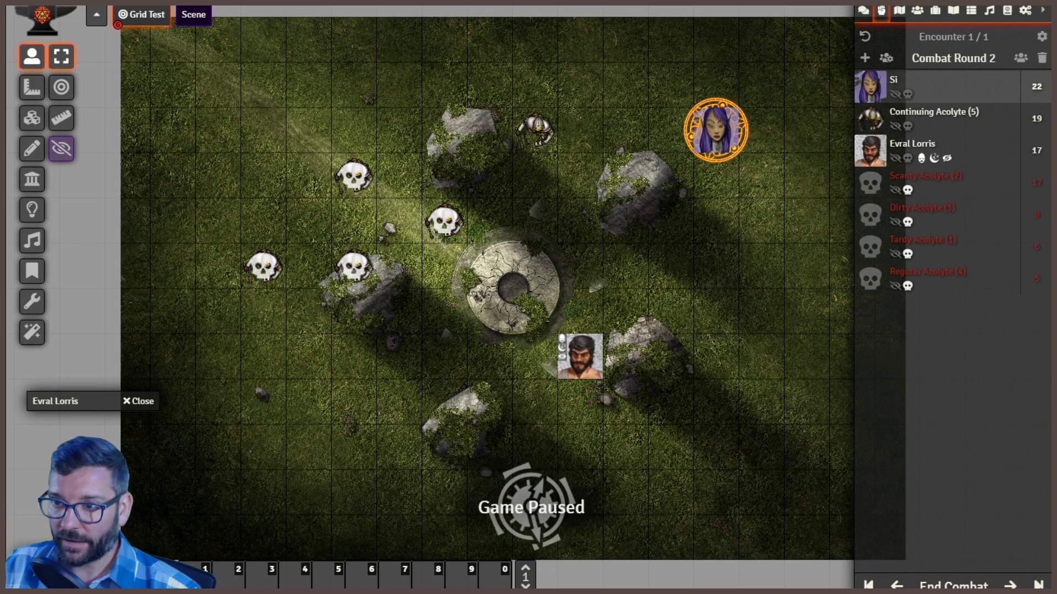
# Step: View the Enhanced Conditions section of the Combat Utility Belt README and return to Foundry's game settings
pyautogui.click(1025, 10)
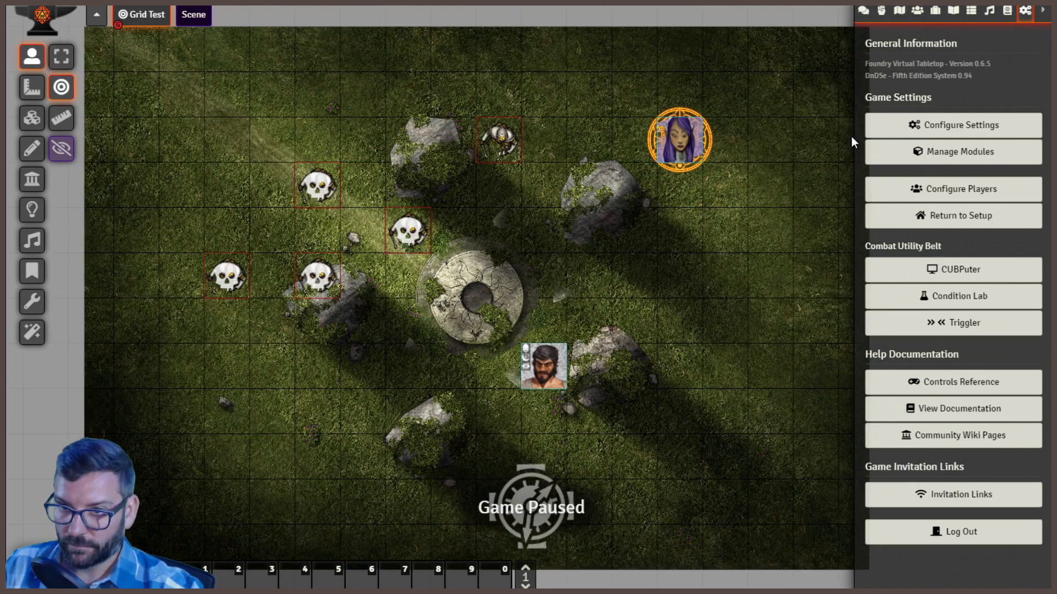
pyautogui.press('alt')
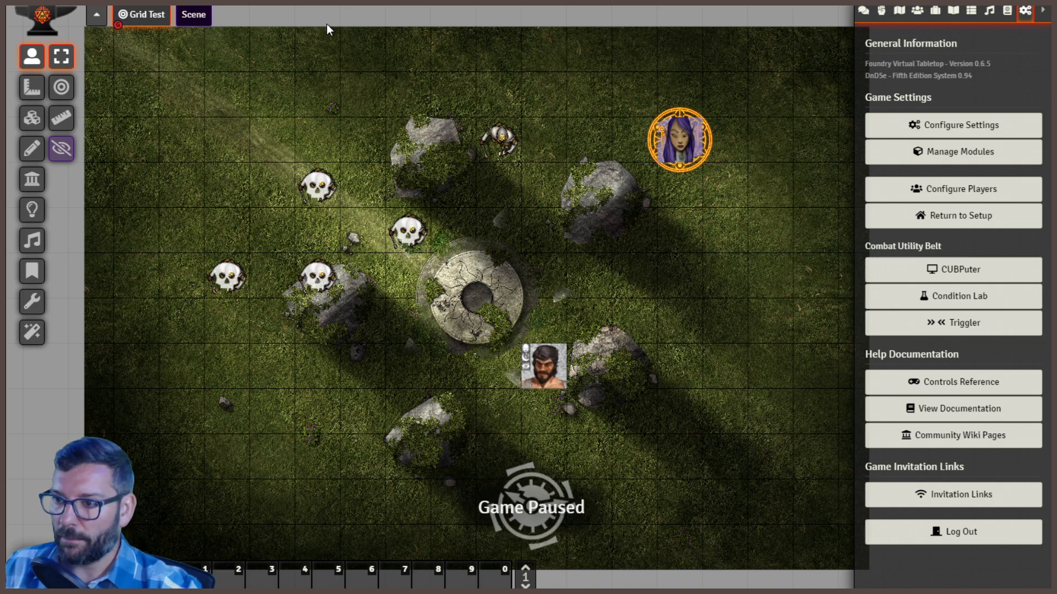
pyautogui.hotkey('ctrl', 'Tab')
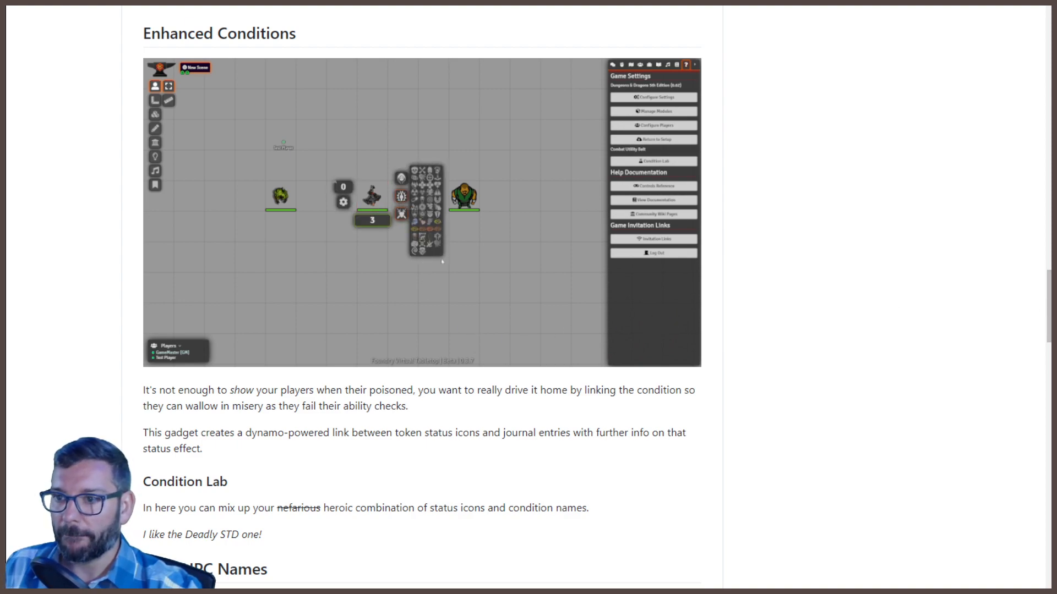
pyautogui.hotkey('ctrl', 'shift', 'Tab')
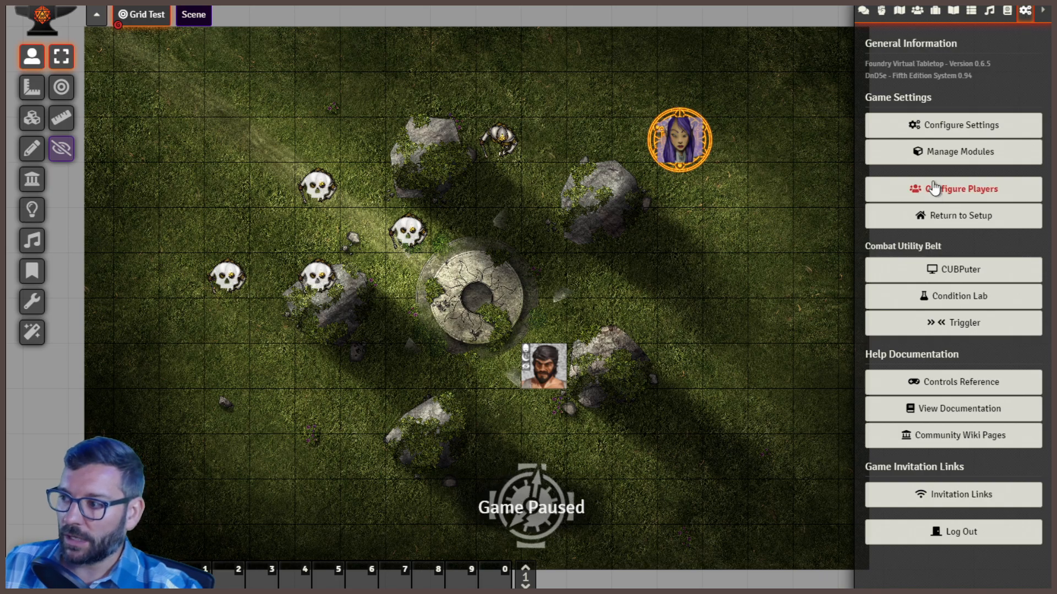
# Step: Review the Combat Utility Belt options in the module settings and save the changes
pyautogui.click(945, 131)
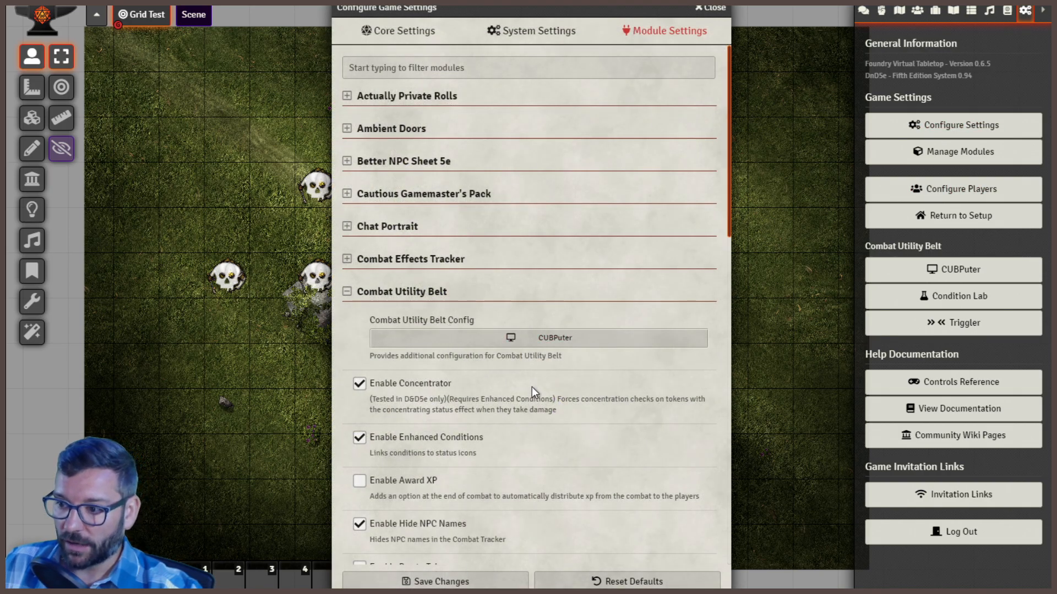
pyautogui.scroll(-3, 400, 238)
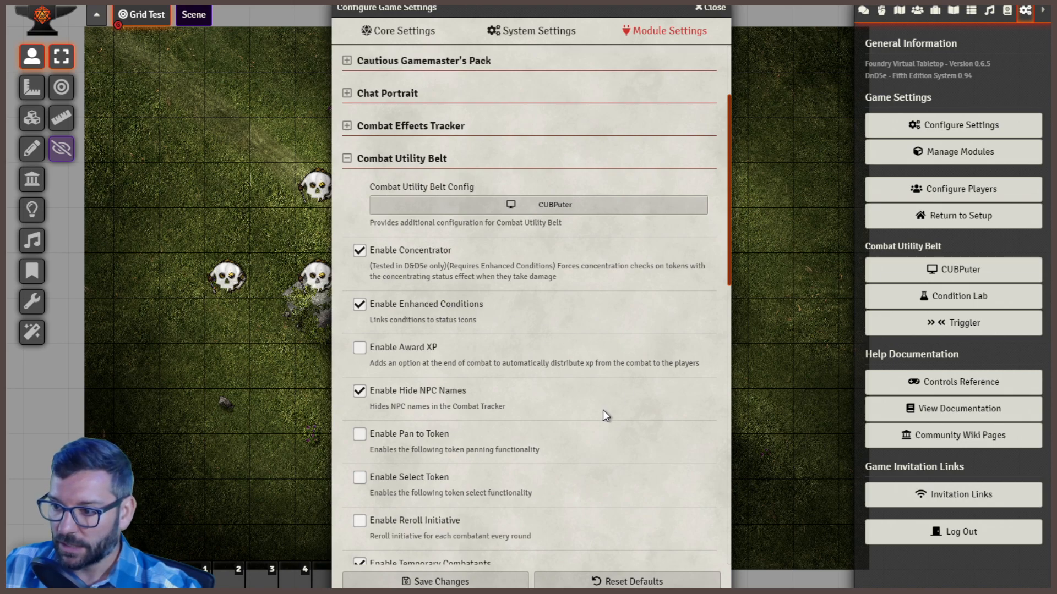
pyautogui.scroll(-3, 602, 411)
pyautogui.scroll(-3, 495, 440)
pyautogui.click(457, 581)
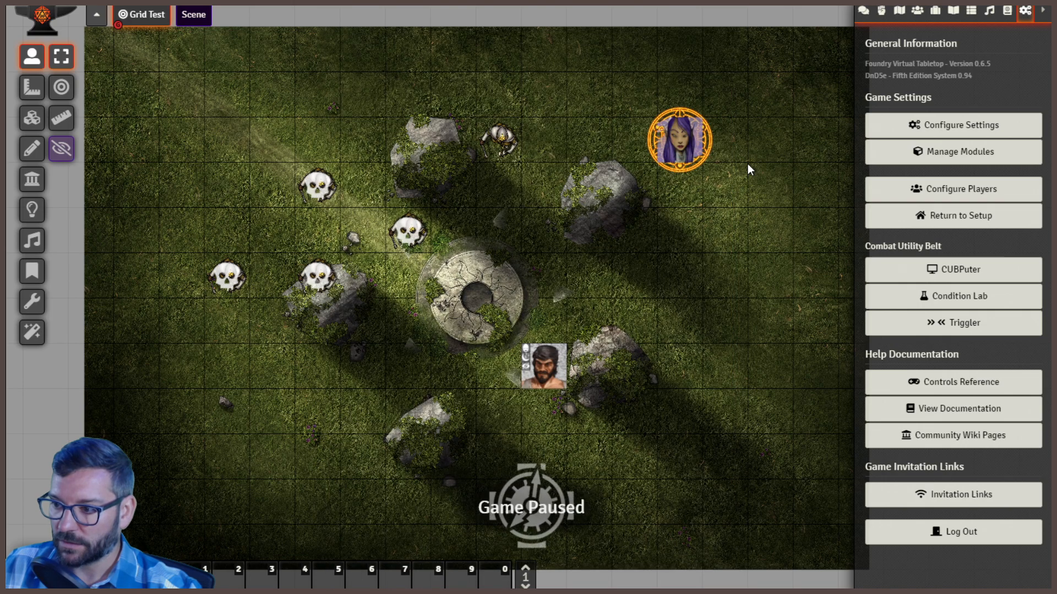
# Step: Clear the existing status effects from Evral Lorris's token and apply the green status effect instead
pyautogui.rightClick(531, 376)
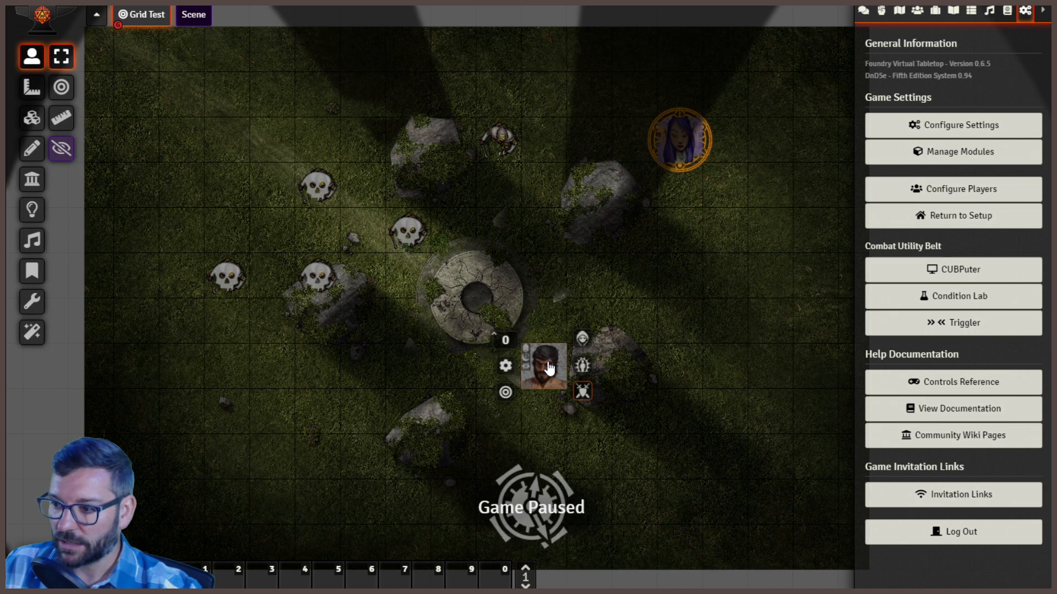
pyautogui.click(582, 366)
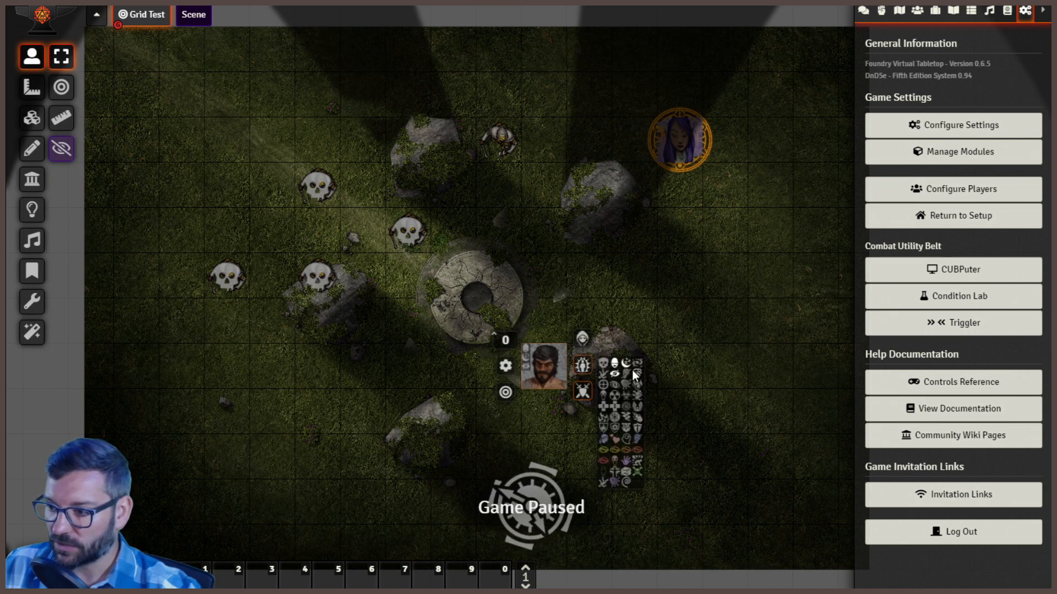
pyautogui.click(615, 375)
pyautogui.click(605, 353)
pyautogui.rightClick(541, 364)
pyautogui.click(582, 366)
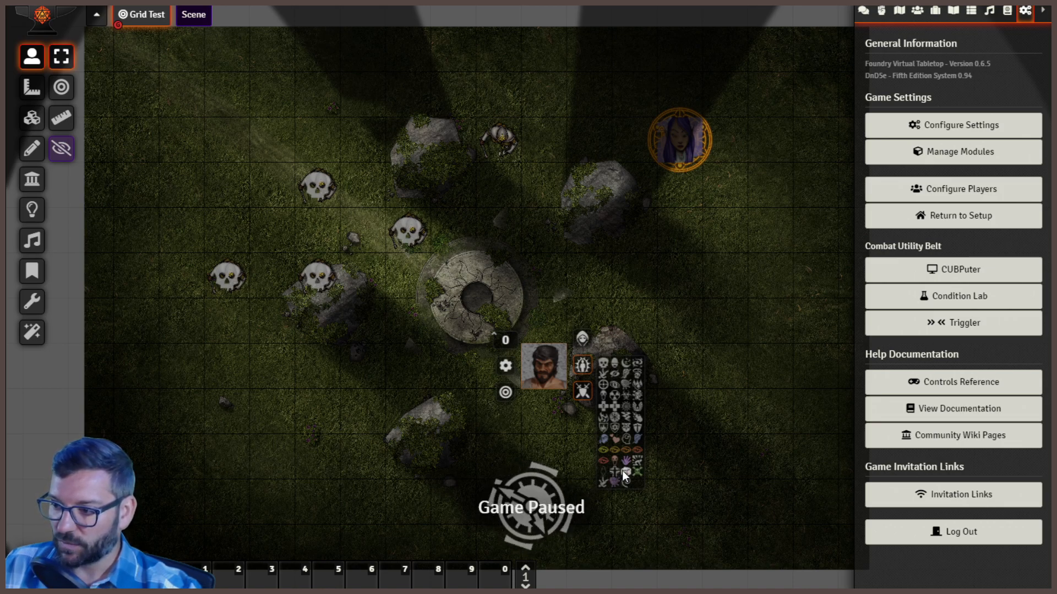
pyautogui.click(636, 470)
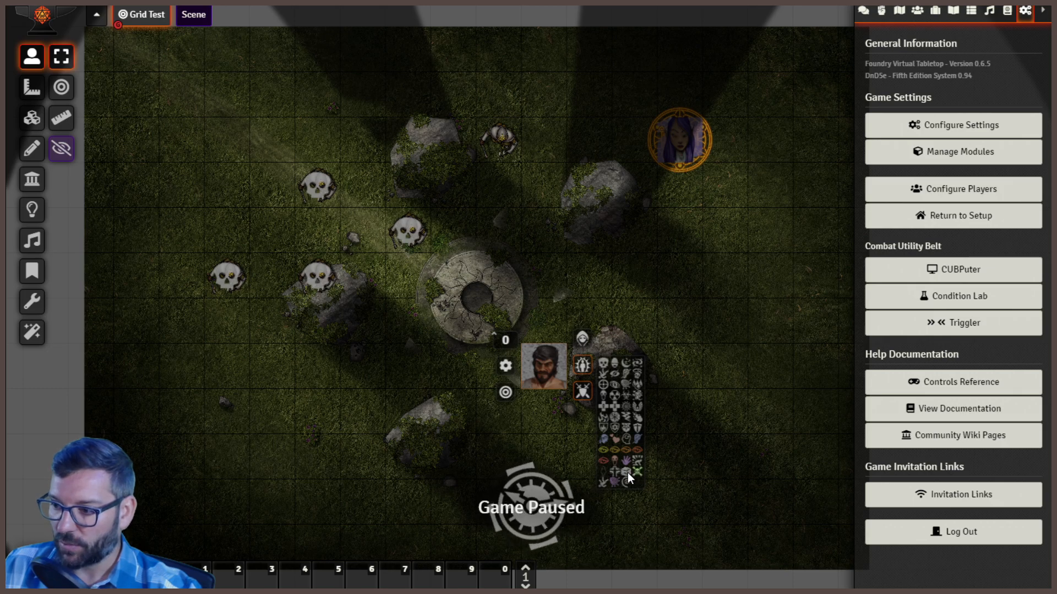
pyautogui.click(702, 317)
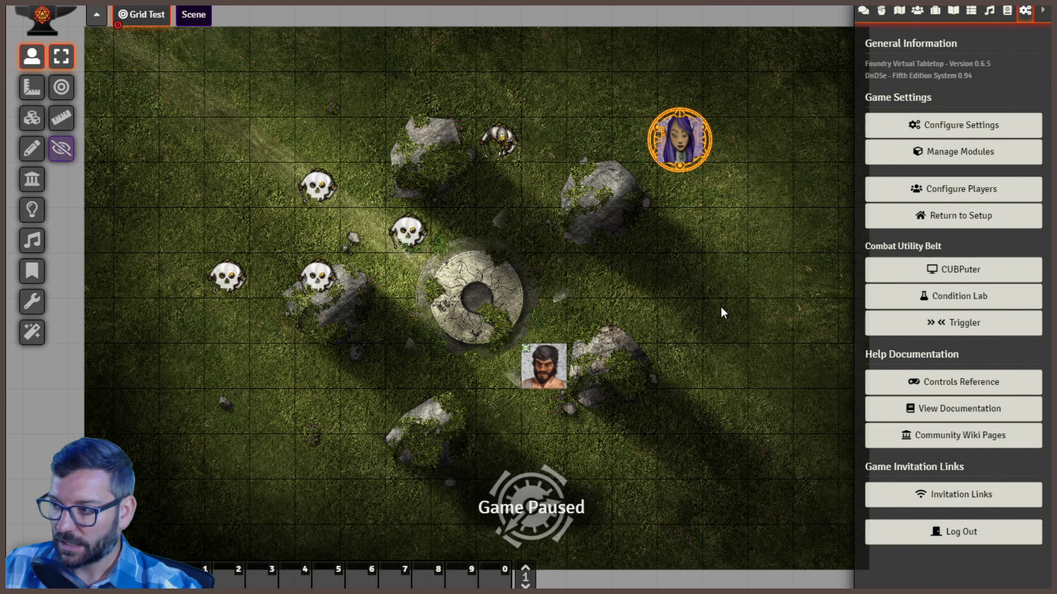
# Step: Advance the encounter by two turns in the combat tracker to reach Evral Lorris's turn
pyautogui.click(881, 10)
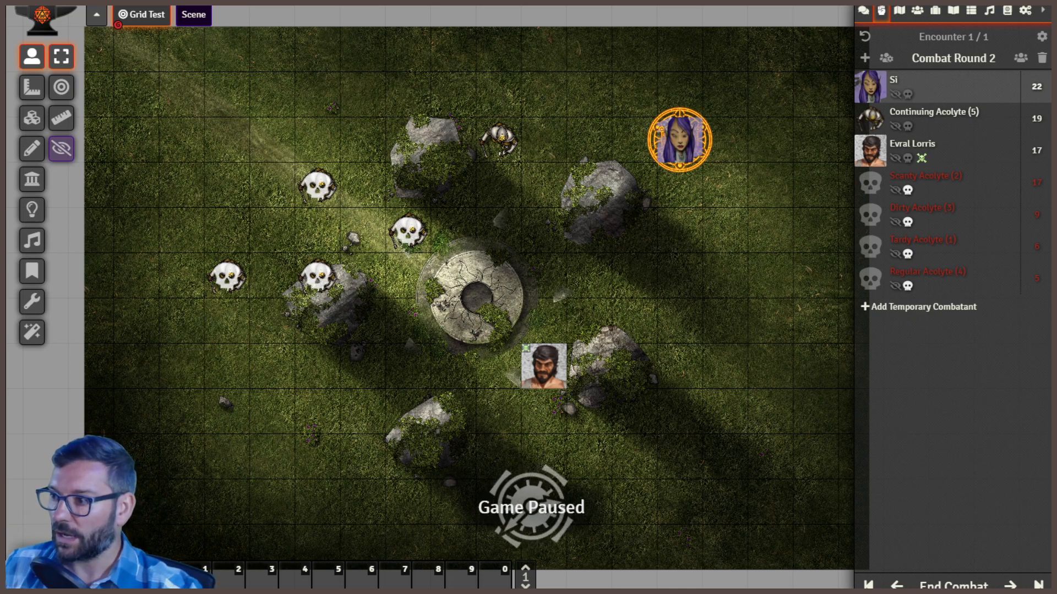
pyautogui.click(1011, 586)
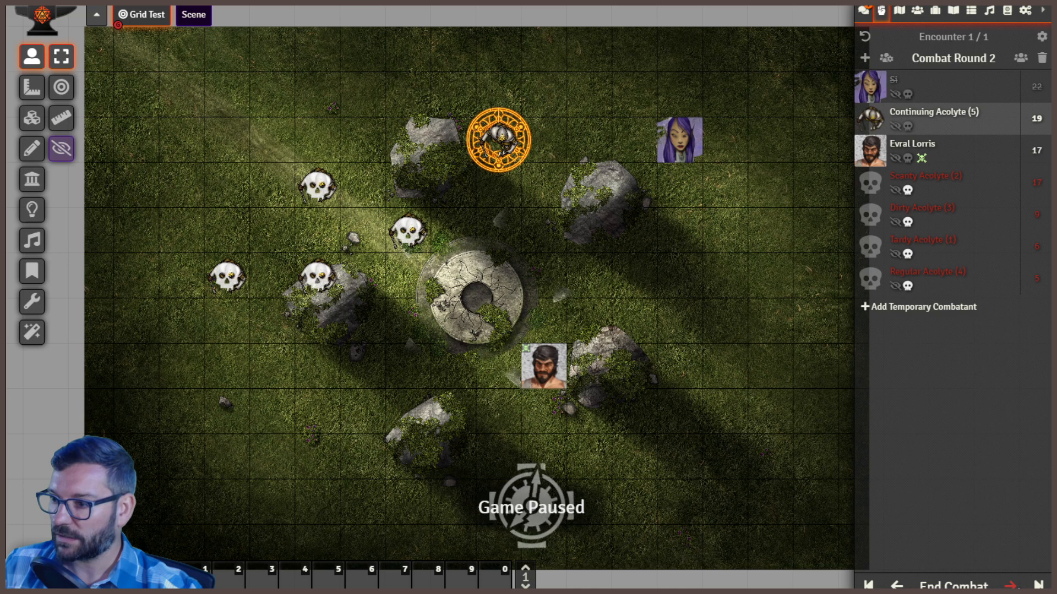
pyautogui.click(1012, 587)
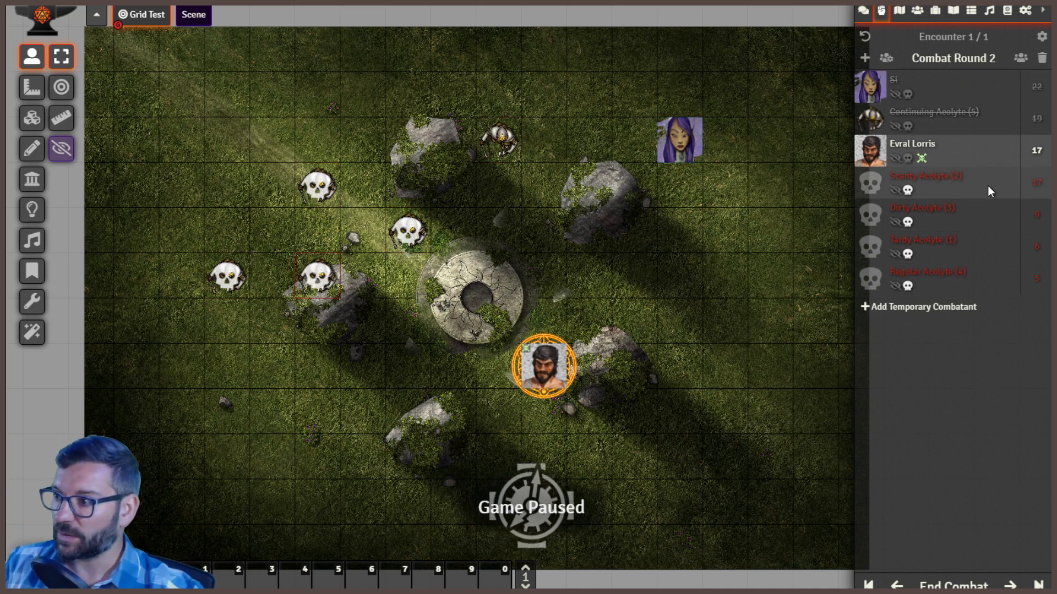
# Step: Open the spellbook on Evral Lorris's character sheet, then expand and collapse the Mage Hand description
pyautogui.doubleClick(522, 360)
pyautogui.click(563, 212)
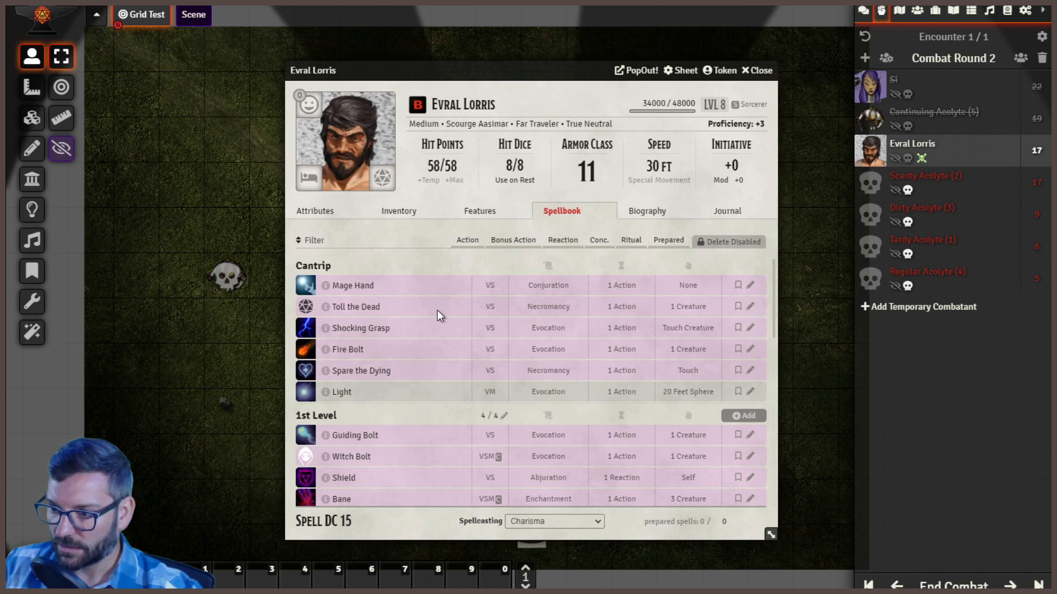
pyautogui.click(362, 291)
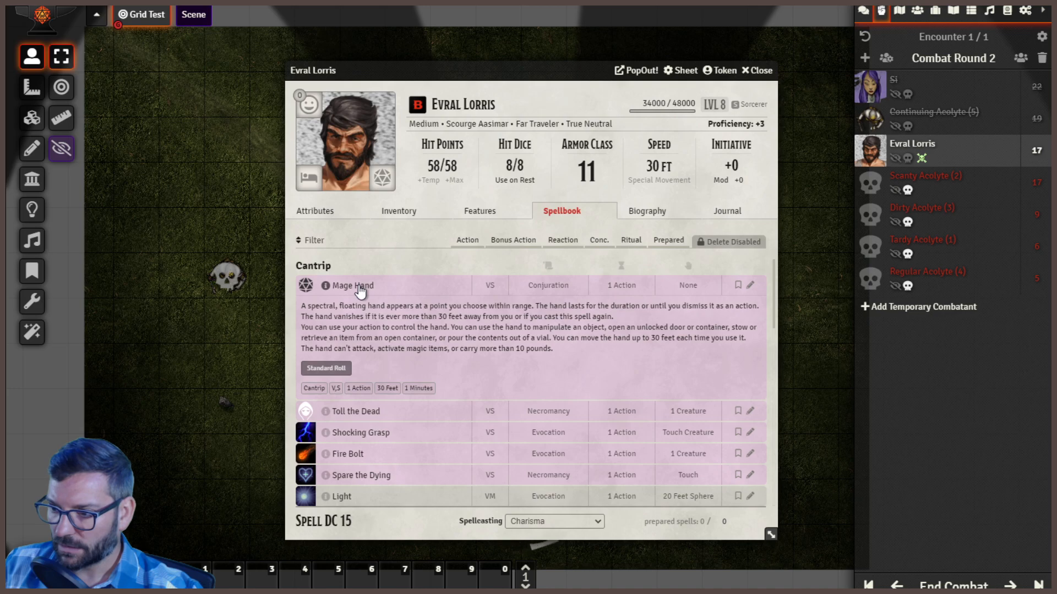
pyautogui.click(360, 291)
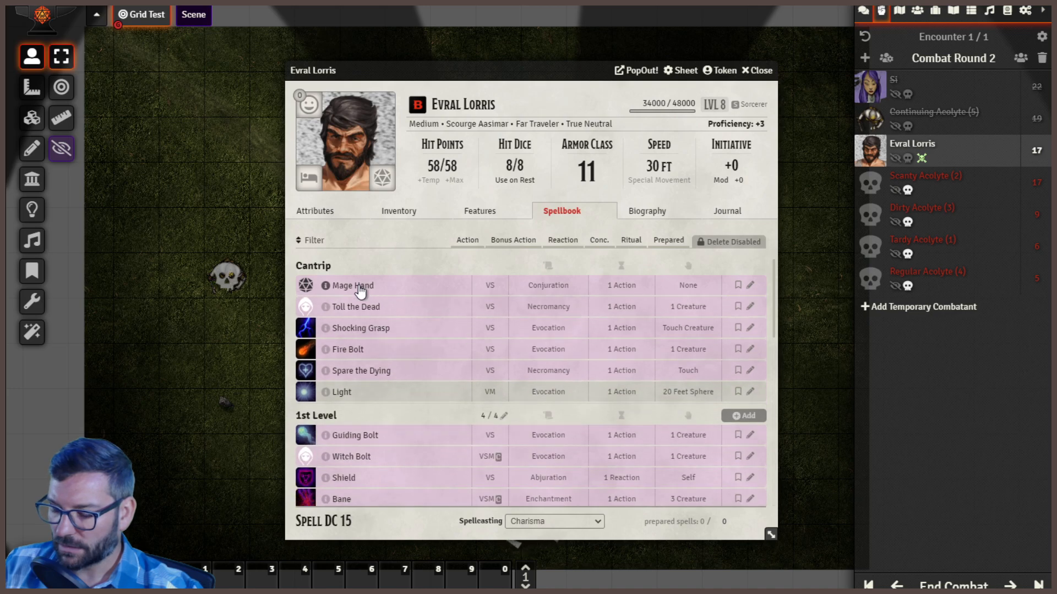
# Step: Cast the 3rd-level Slow spell from the spellbook and place its 40 ft x 40 ft template starting at Si's token
pyautogui.scroll(-3, 425, 464)
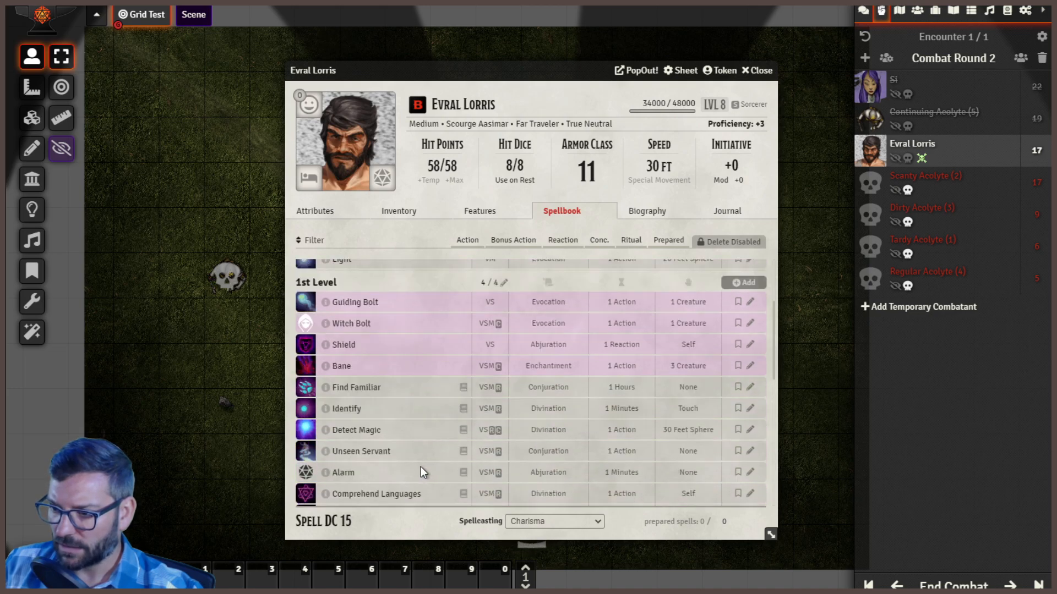
pyautogui.scroll(-5, 405, 415)
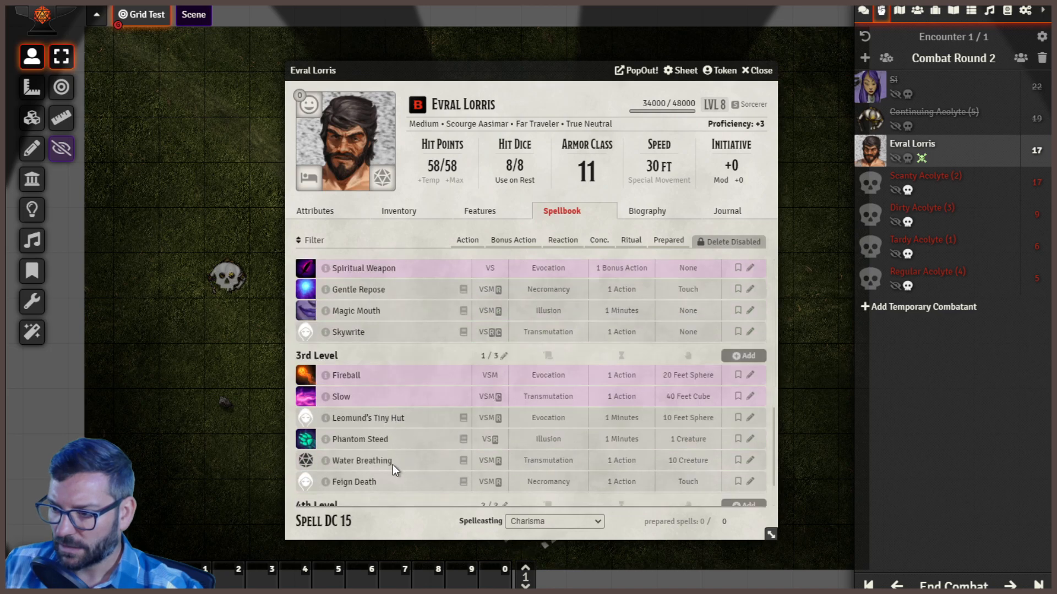
pyautogui.click(343, 397)
pyautogui.scroll(-1, 344, 403)
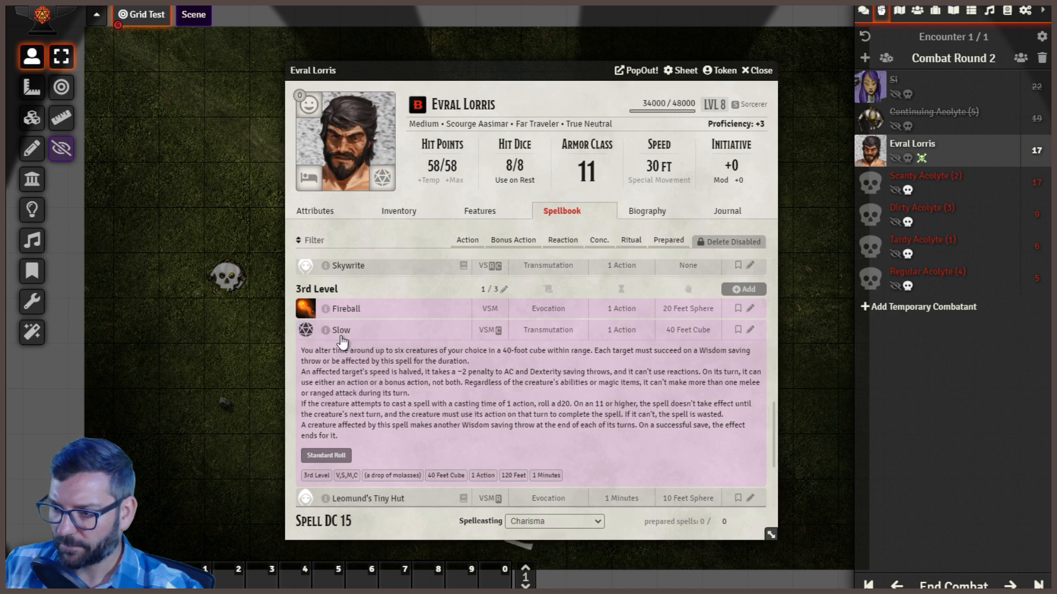
pyautogui.click(306, 330)
pyautogui.click(542, 341)
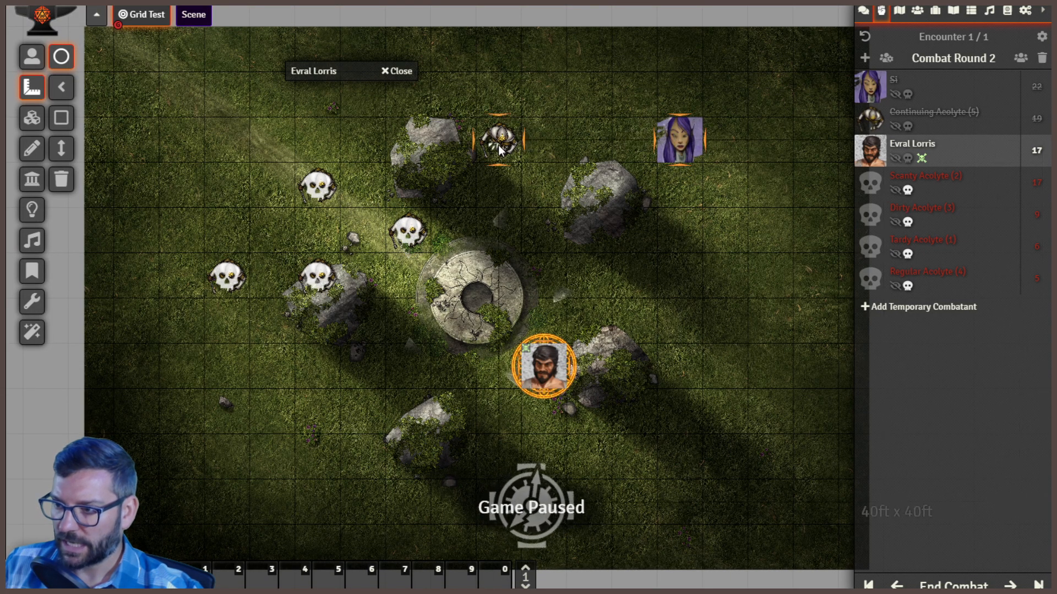
pyautogui.click(678, 146)
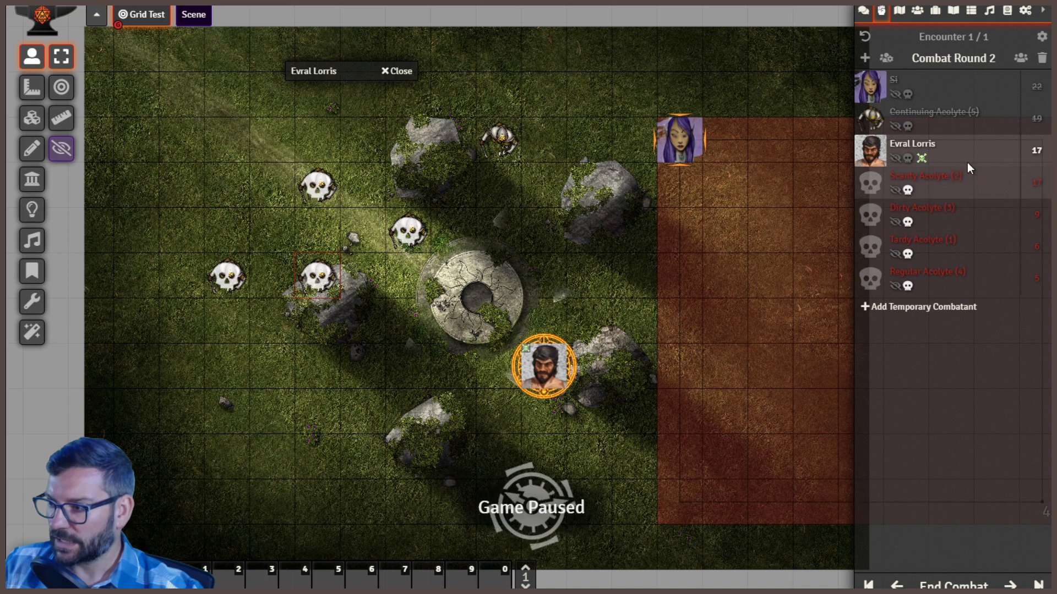
# Step: Check the Slow saving throw in the chat log, return to the combat tracker and reopen Evral Lorris's character sheet
pyautogui.click(864, 11)
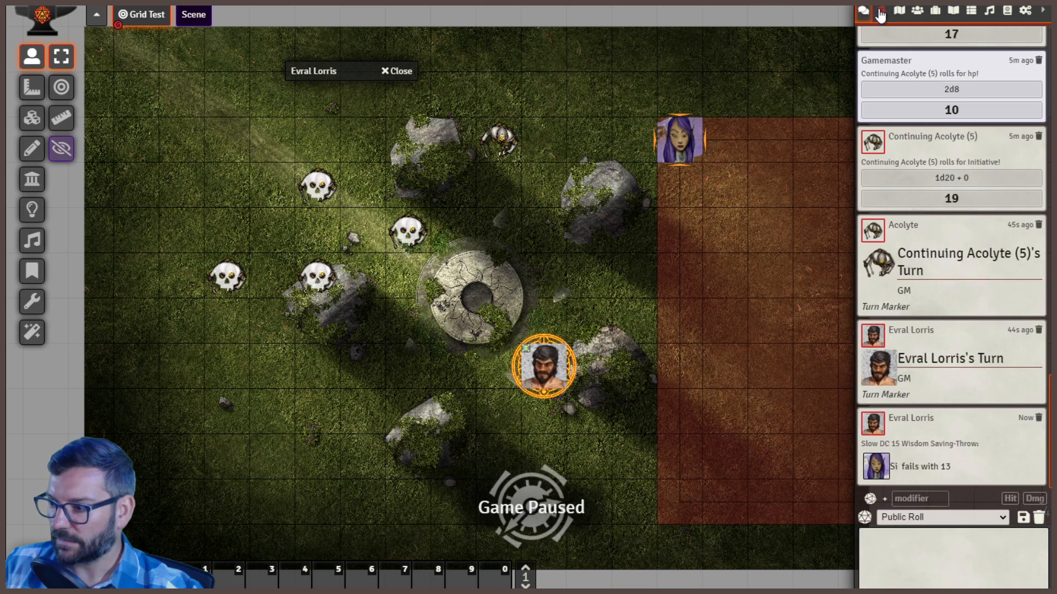
pyautogui.click(881, 11)
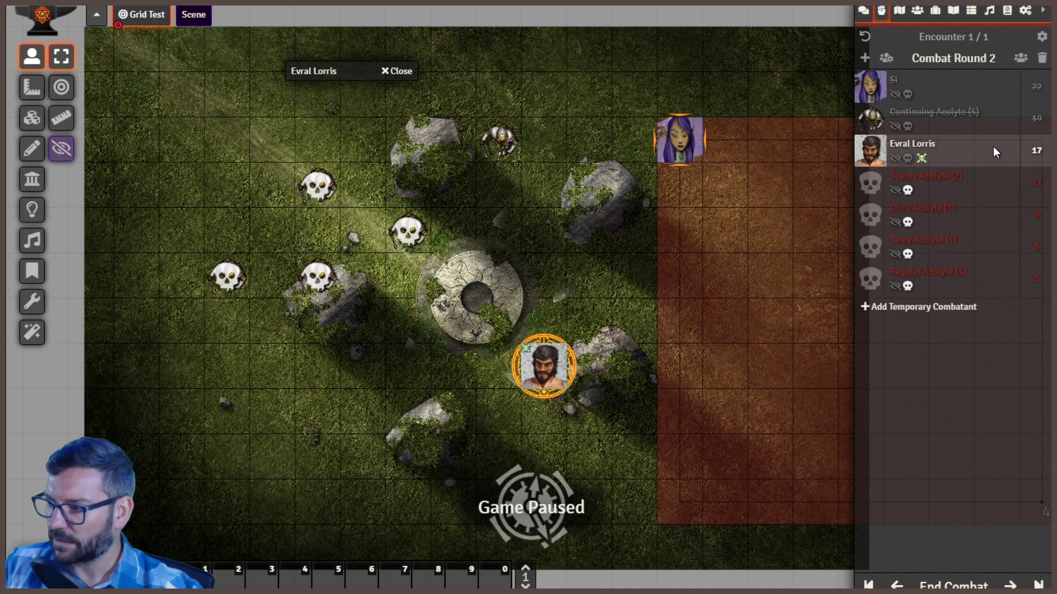
pyautogui.doubleClick(541, 370)
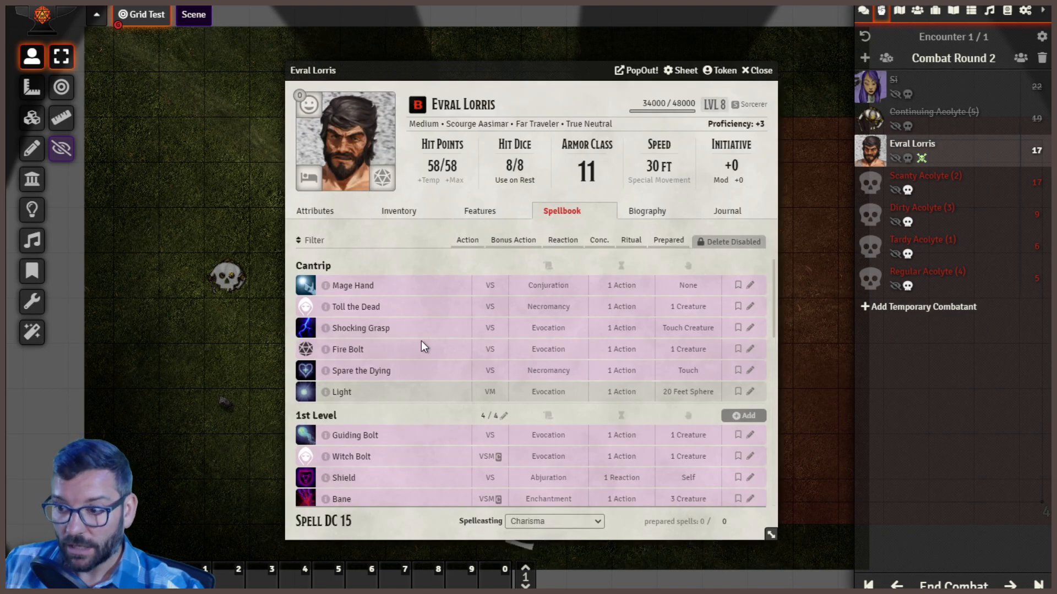
# Step: Look through the higher-level spells in Evral Lorris's spellbook and close the character sheet
pyautogui.scroll(-10, 405, 500)
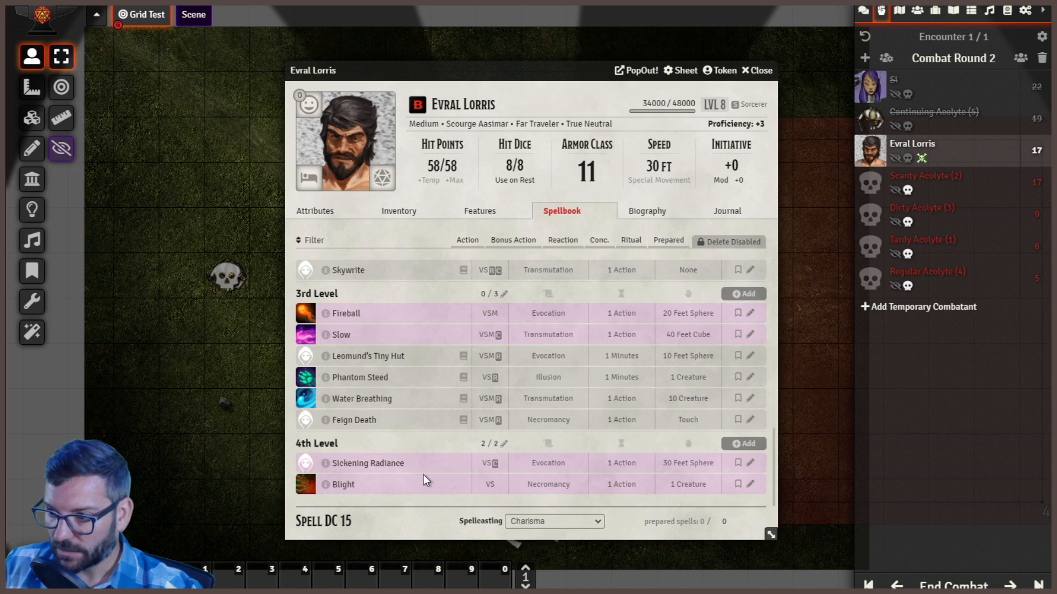
pyautogui.scroll(4, 398, 472)
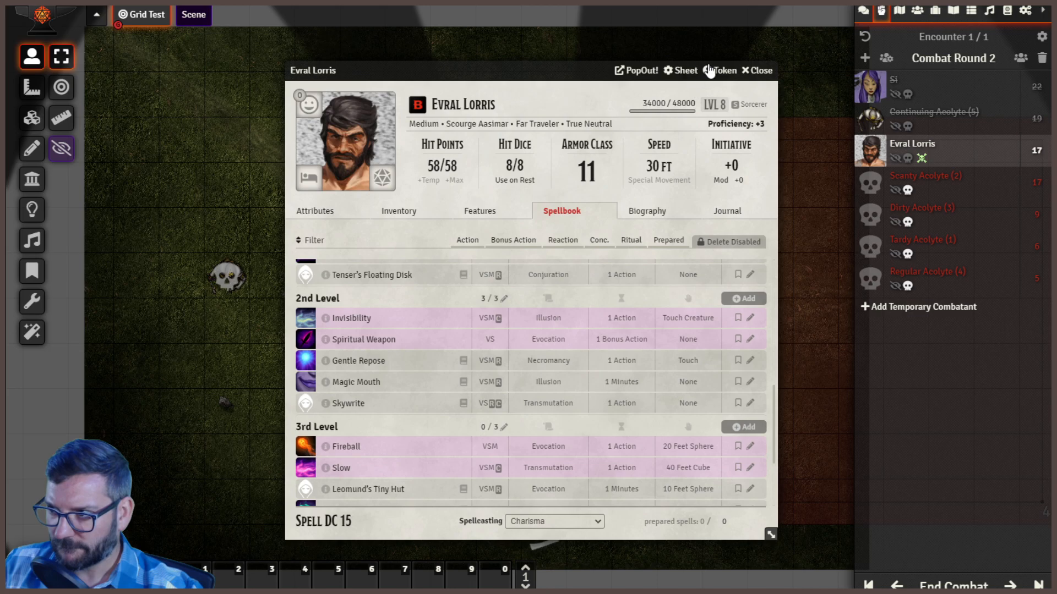
pyautogui.click(761, 71)
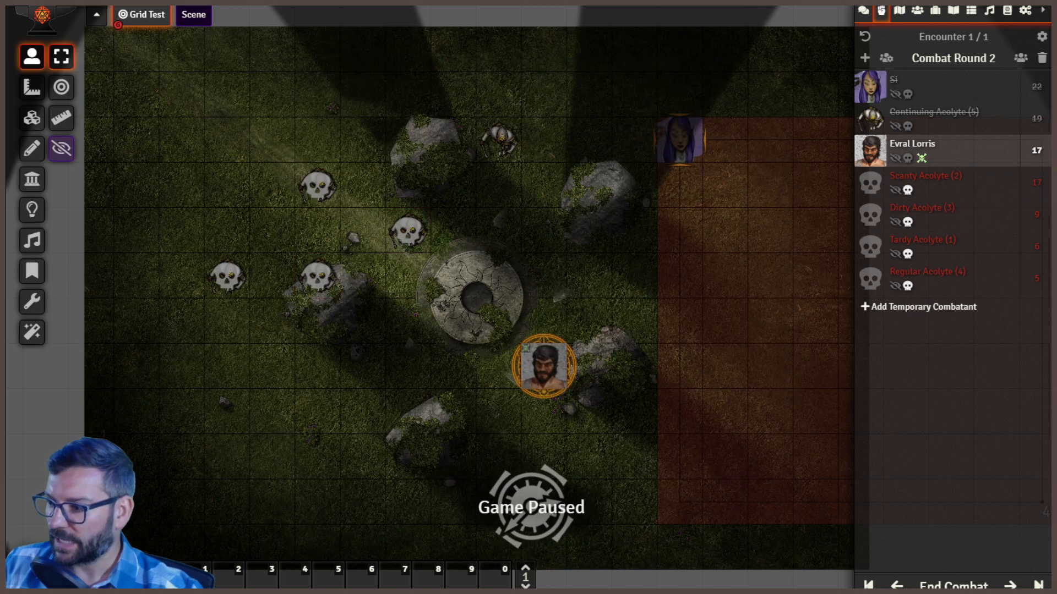
# Step: Advance the encounter to Si's turn in round 3, declining to remove the spell template each time
pyautogui.click(1015, 585)
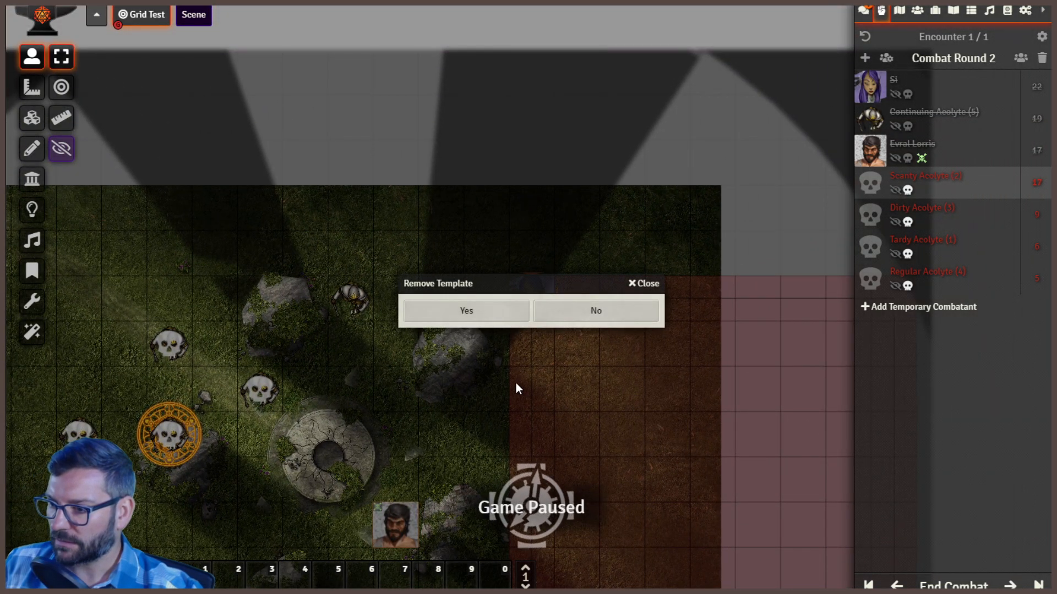
pyautogui.click(569, 306)
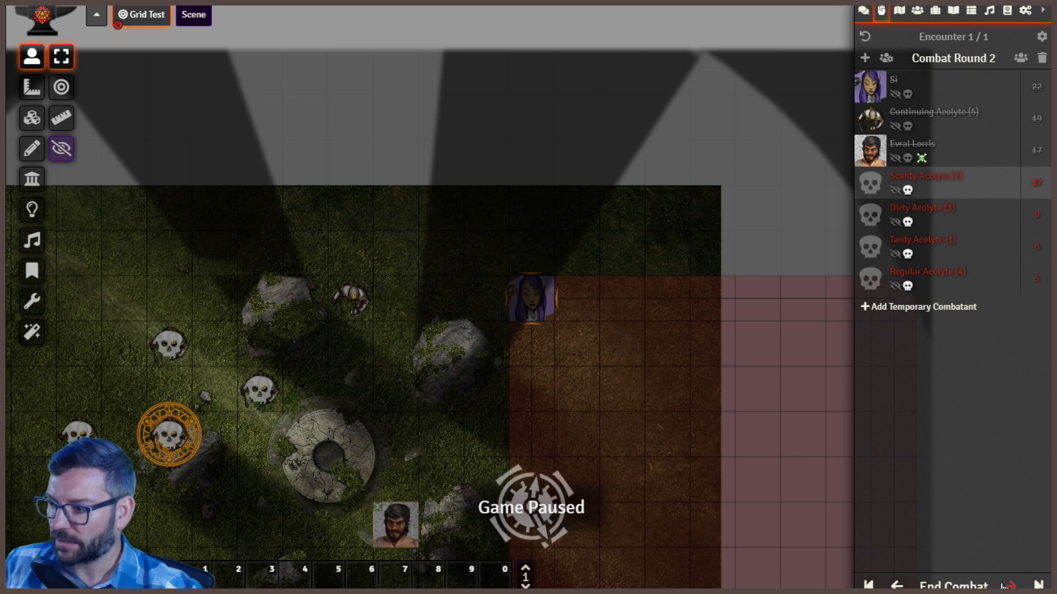
pyautogui.click(1009, 584)
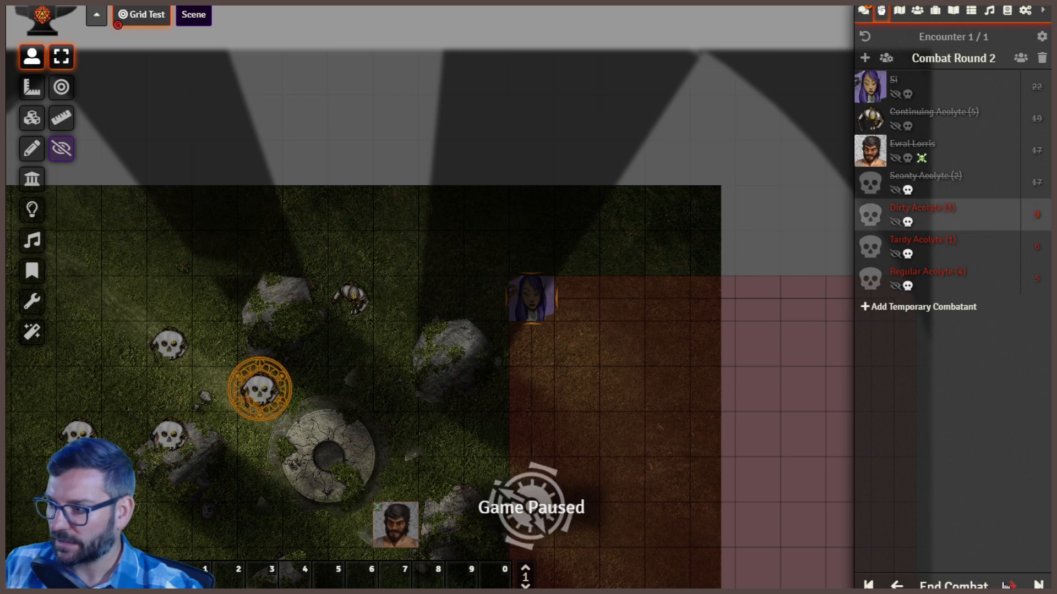
pyautogui.click(1008, 585)
pyautogui.click(1008, 585)
pyautogui.click(1008, 585)
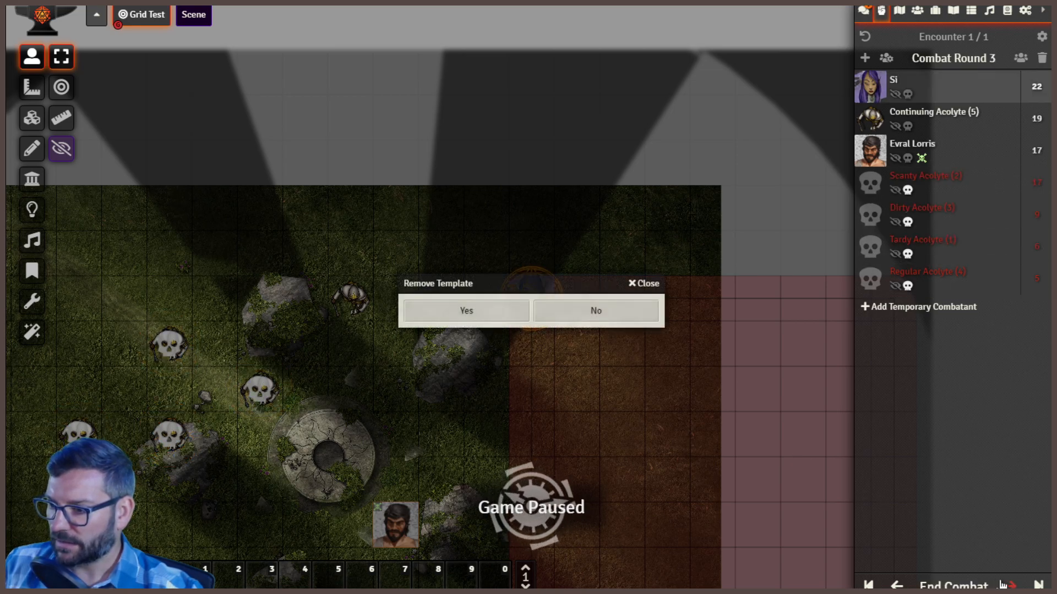
pyautogui.click(614, 317)
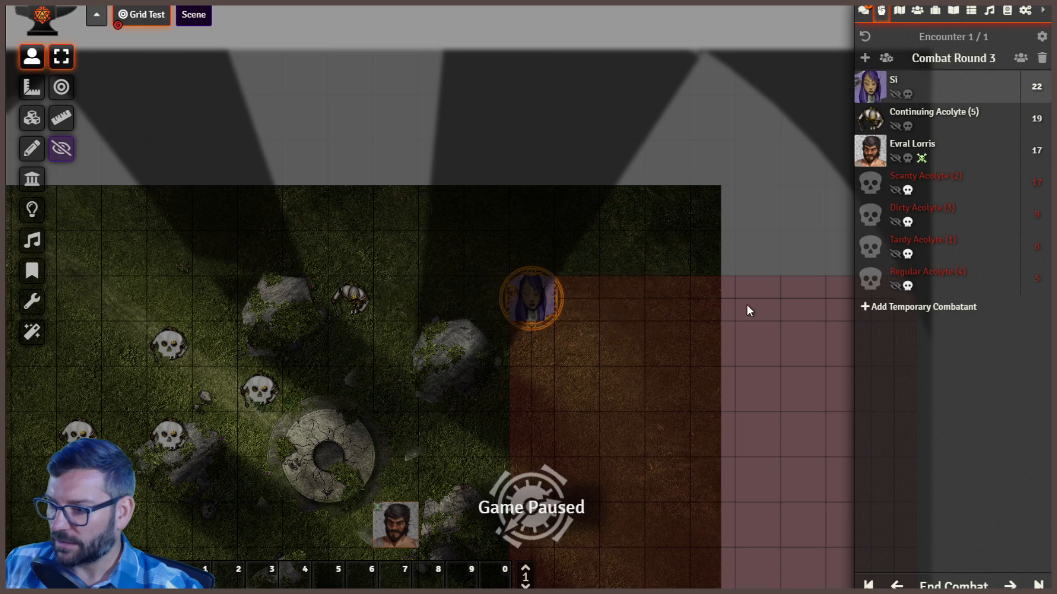
# Step: Select Si's token and move it out of the red template to the square diagonally adjacent to Evral Lorris
pyautogui.click(924, 74)
pyautogui.moveTo(480, 376); pyautogui.dragTo(647, 222)
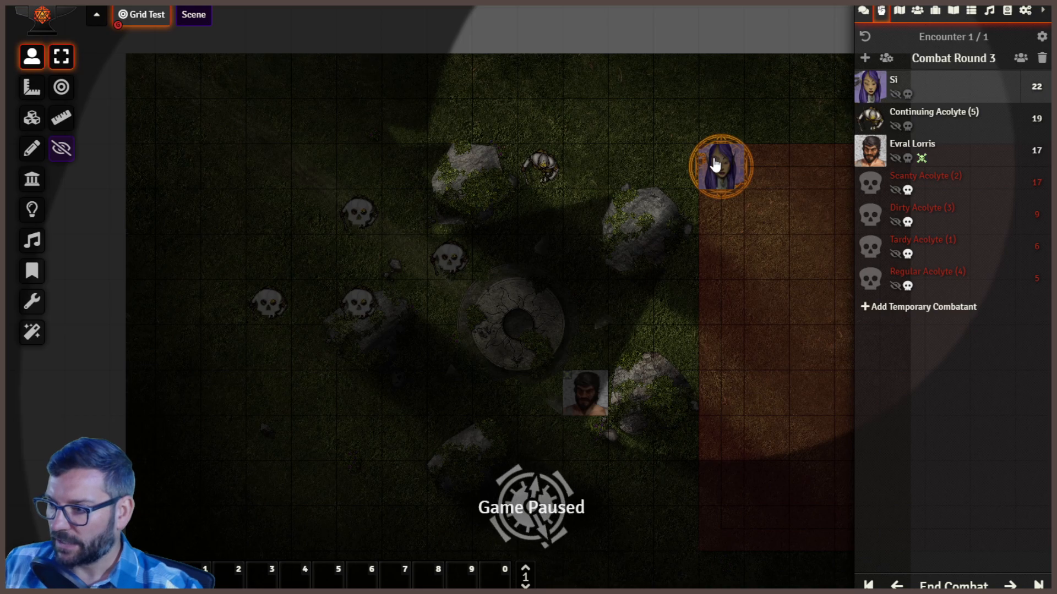
pyautogui.moveTo(715, 164); pyautogui.dragTo(698, 205)
pyautogui.moveTo(711, 336); pyautogui.dragTo(631, 345)
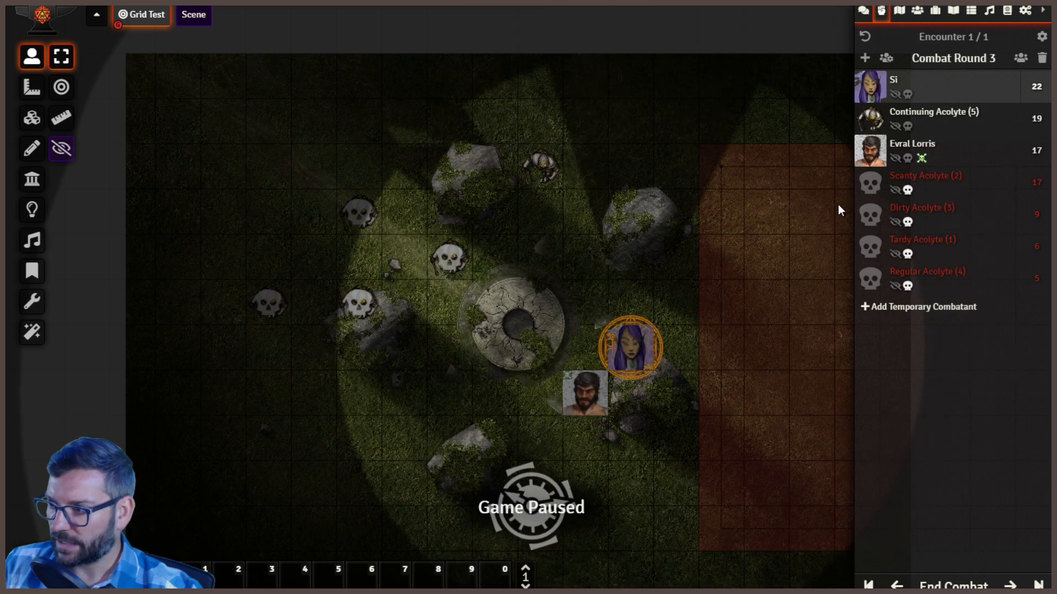
# Step: Attack with the Glaive, +1 from the inventory on Si's character sheet, then close the sheet
pyautogui.doubleClick(622, 346)
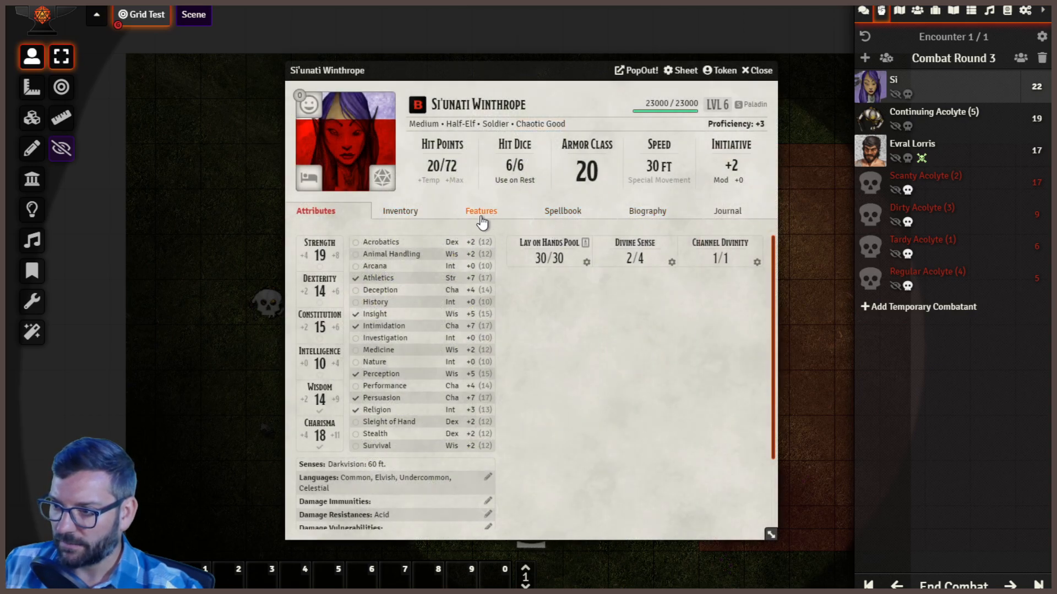
pyautogui.click(389, 213)
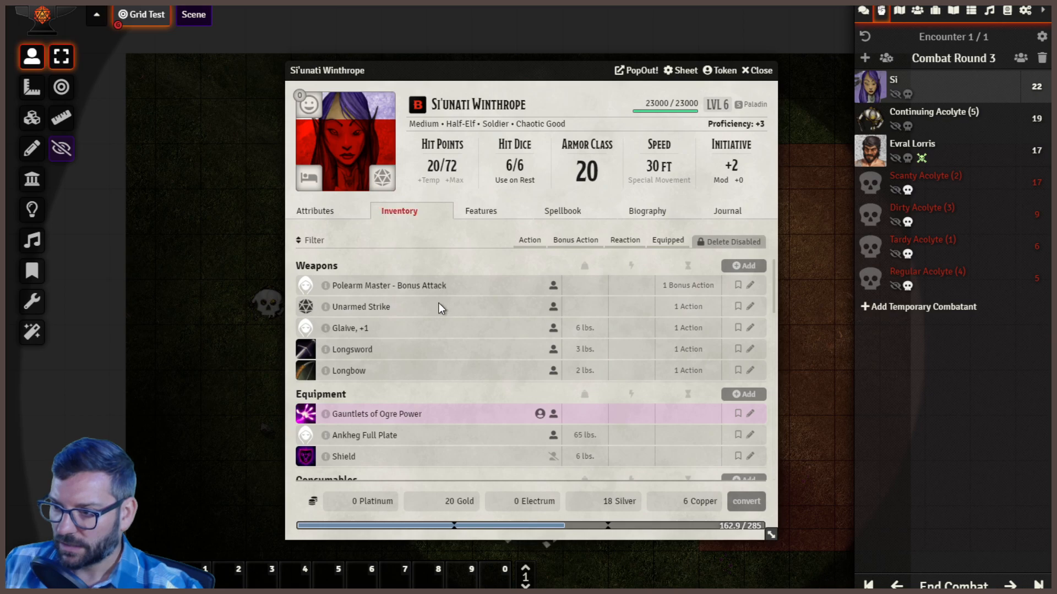
pyautogui.click(346, 329)
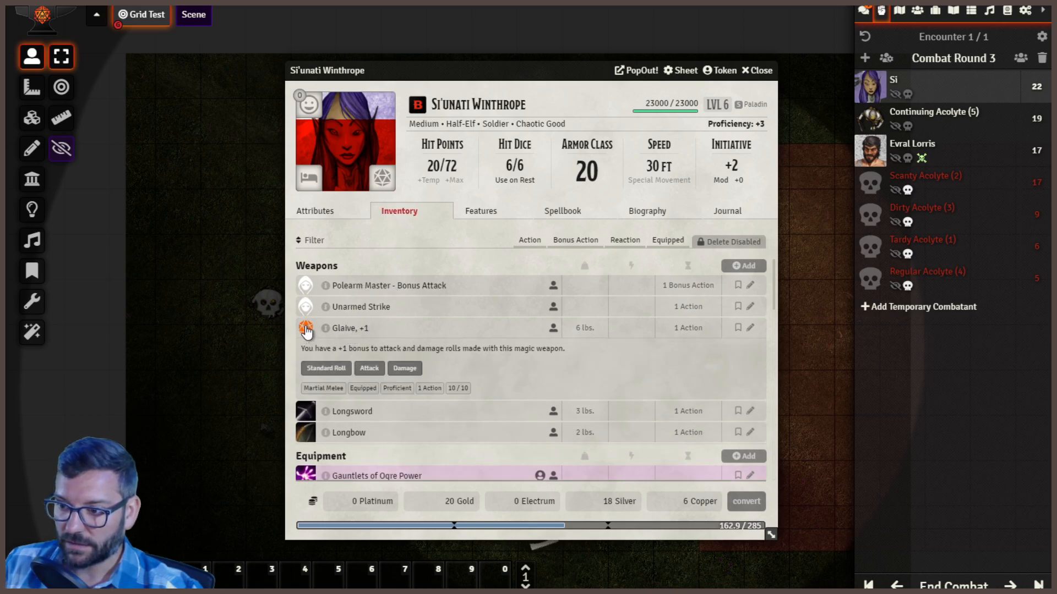
pyautogui.click(761, 71)
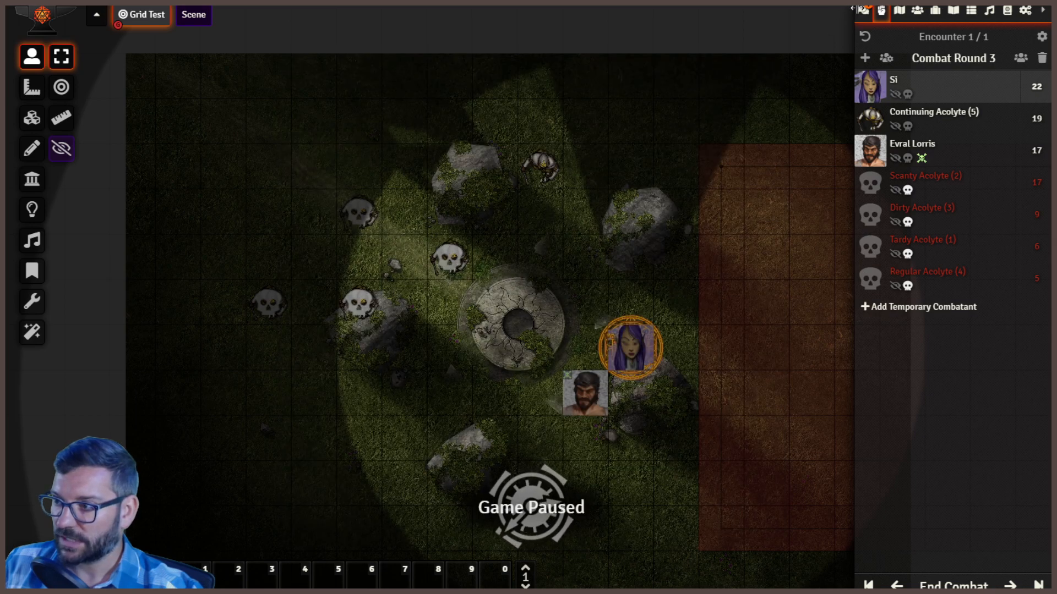
# Step: Check the attack result in the chat log, then repeat Si's Glaive, +1 attack and close the sheet
pyautogui.click(863, 9)
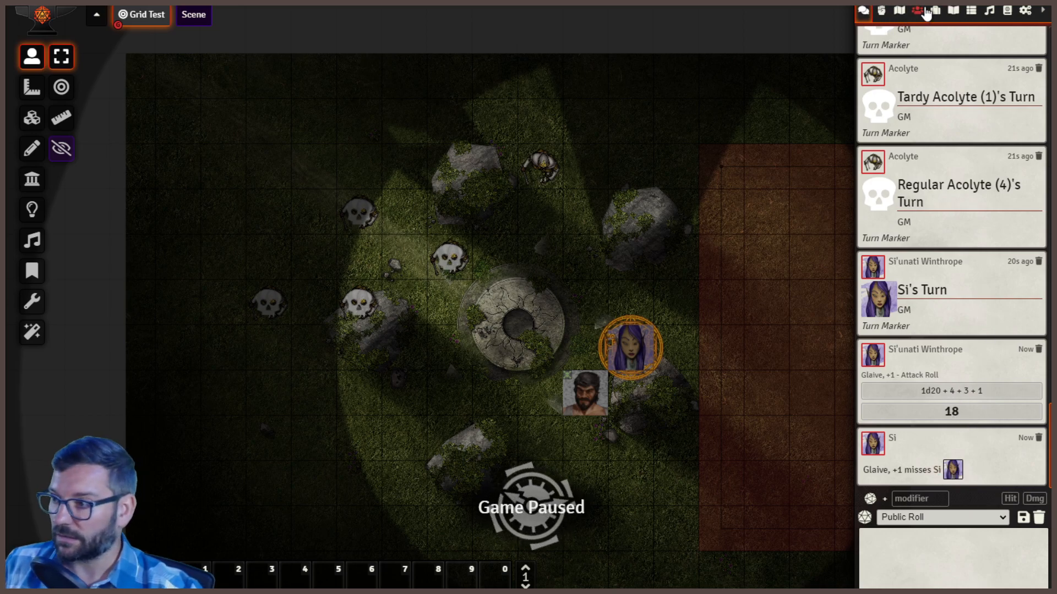
pyautogui.doubleClick(629, 342)
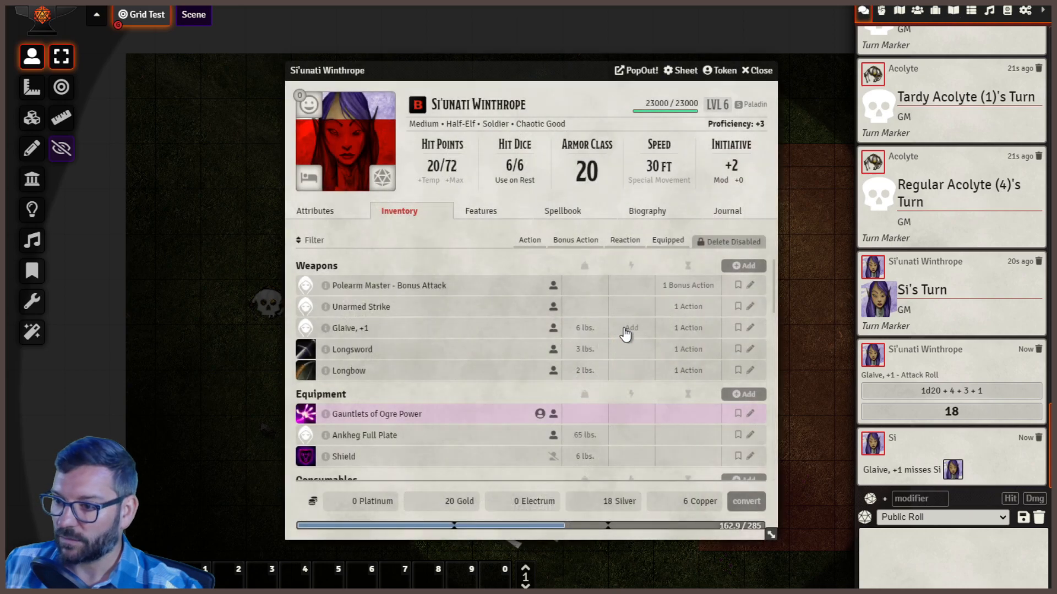
pyautogui.click(306, 329)
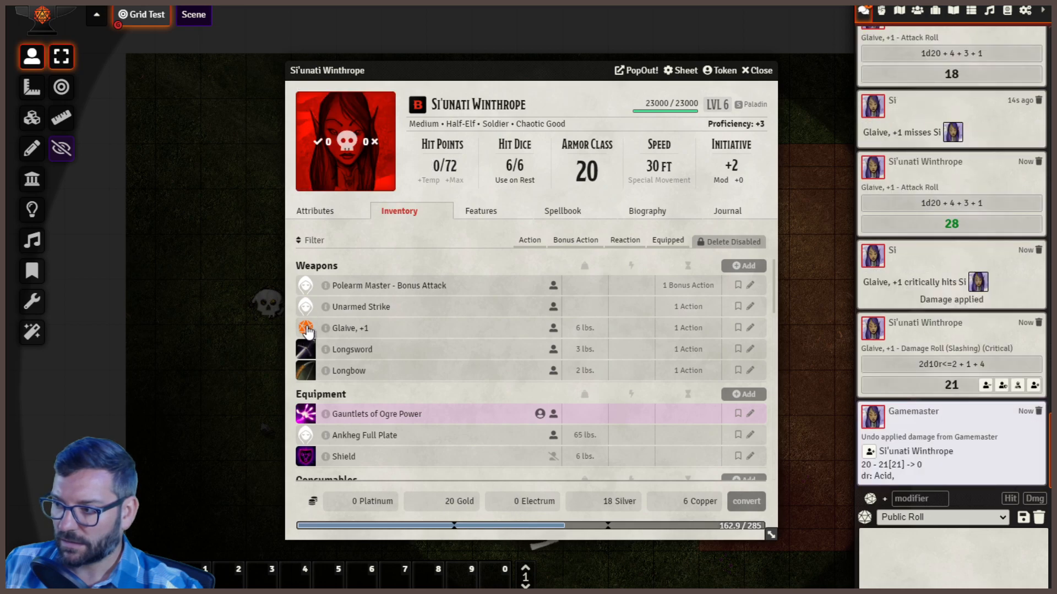
pyautogui.click(765, 74)
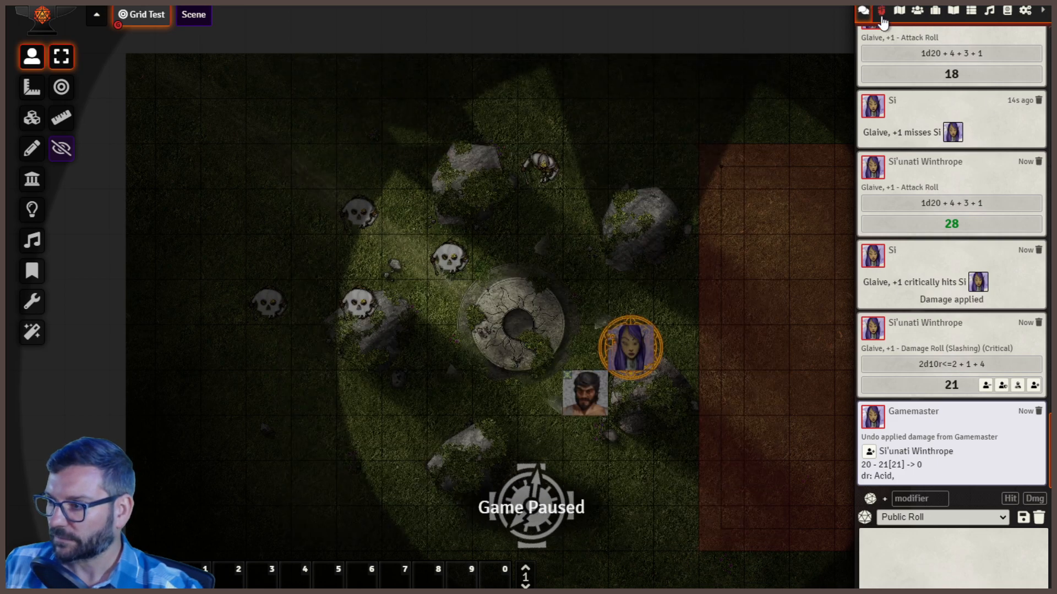
# Step: Return to the combat tracker, clear the token selection and advance three turns to Scanty Acolyte (2)
pyautogui.click(585, 395)
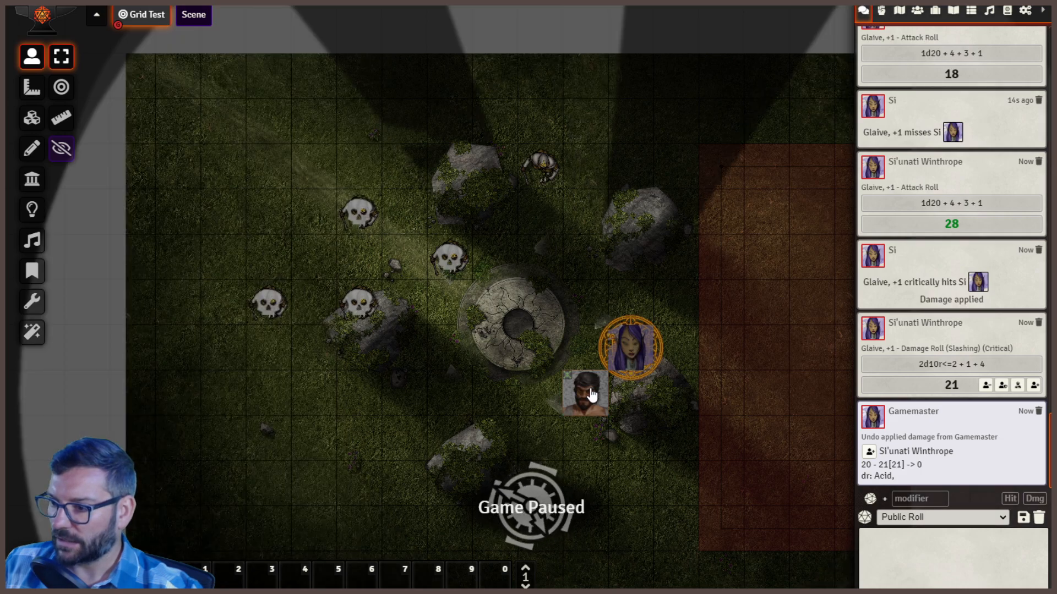
pyautogui.click(880, 12)
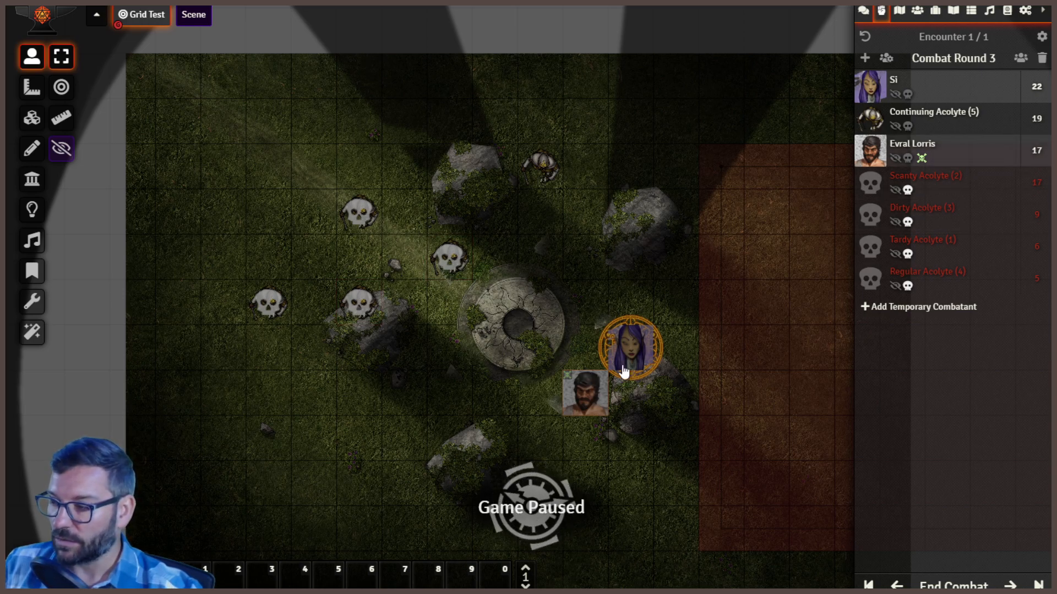
pyautogui.click(573, 235)
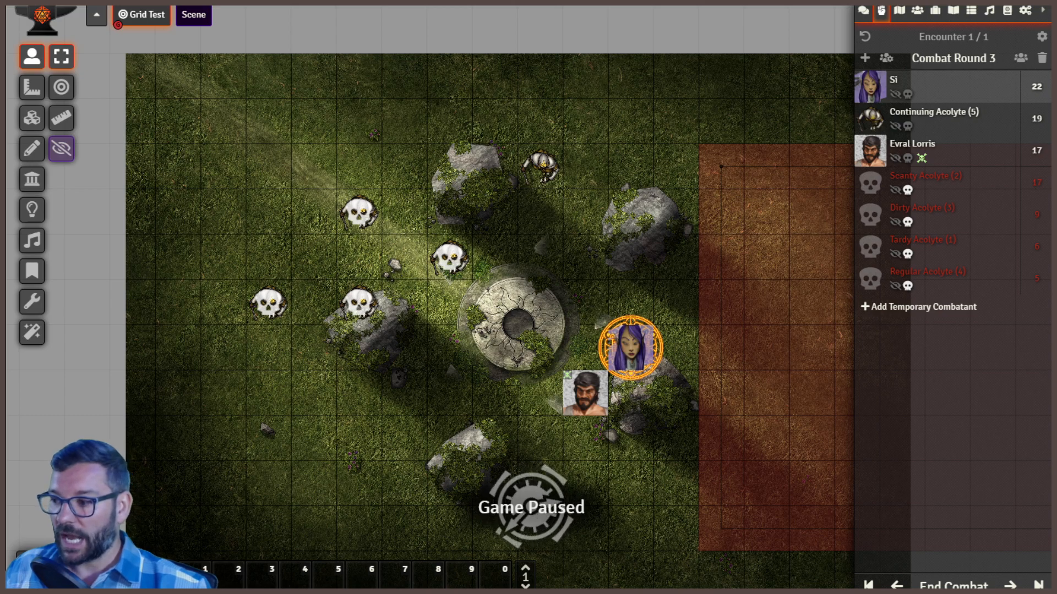
pyautogui.click(1012, 586)
pyautogui.click(1012, 586)
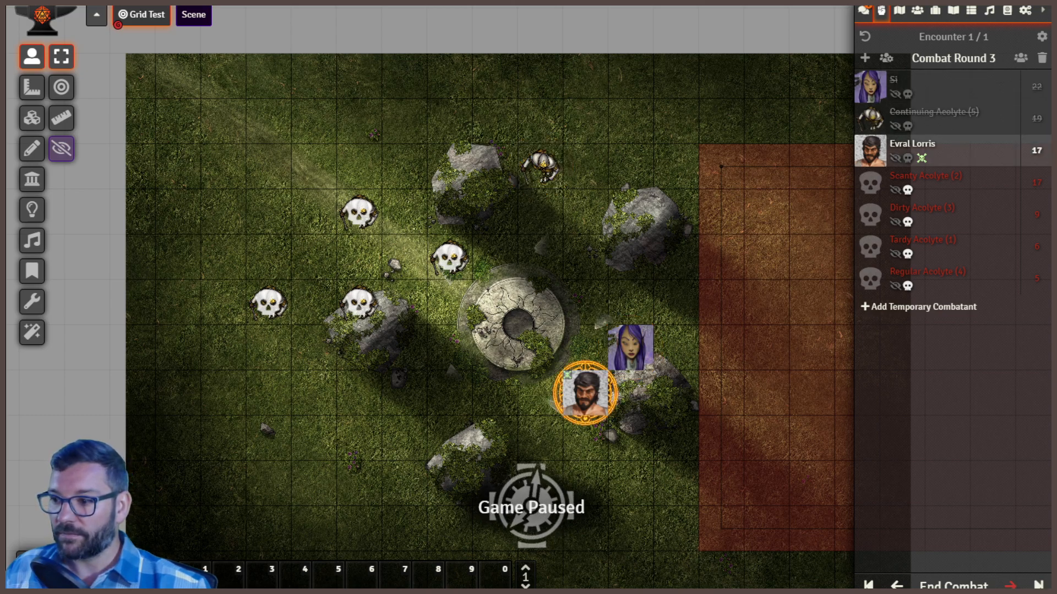
pyautogui.click(1011, 586)
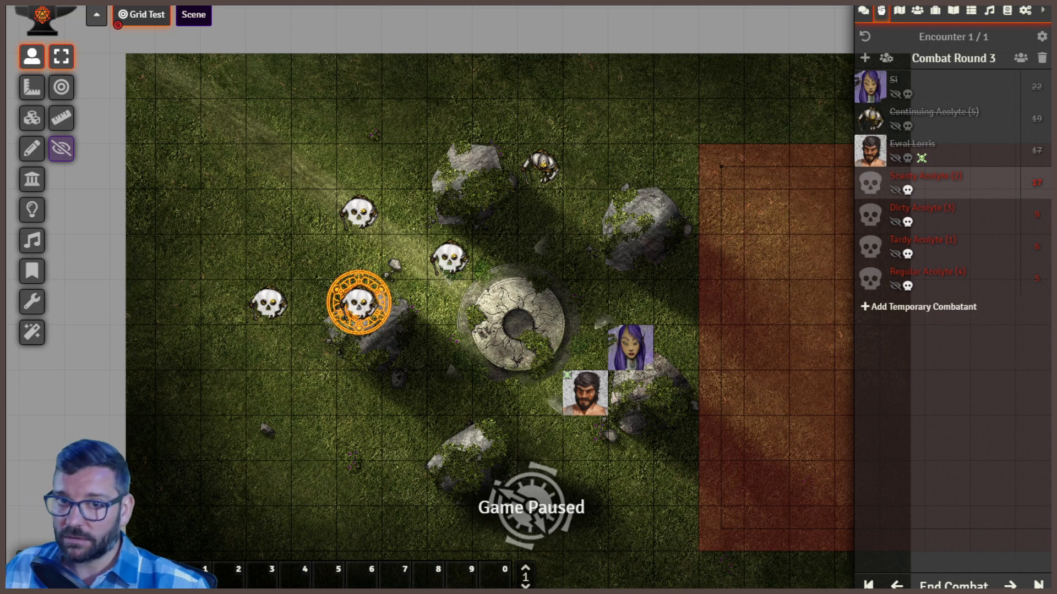
# Step: Flush all messages from the chat log and confirm the deletion
pyautogui.click(863, 10)
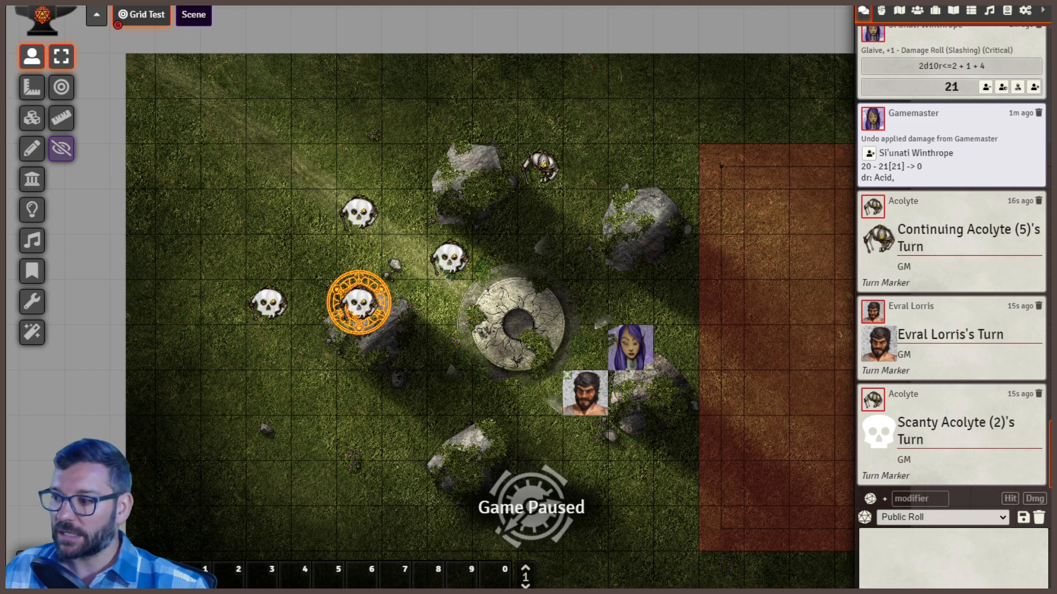
pyautogui.click(1039, 517)
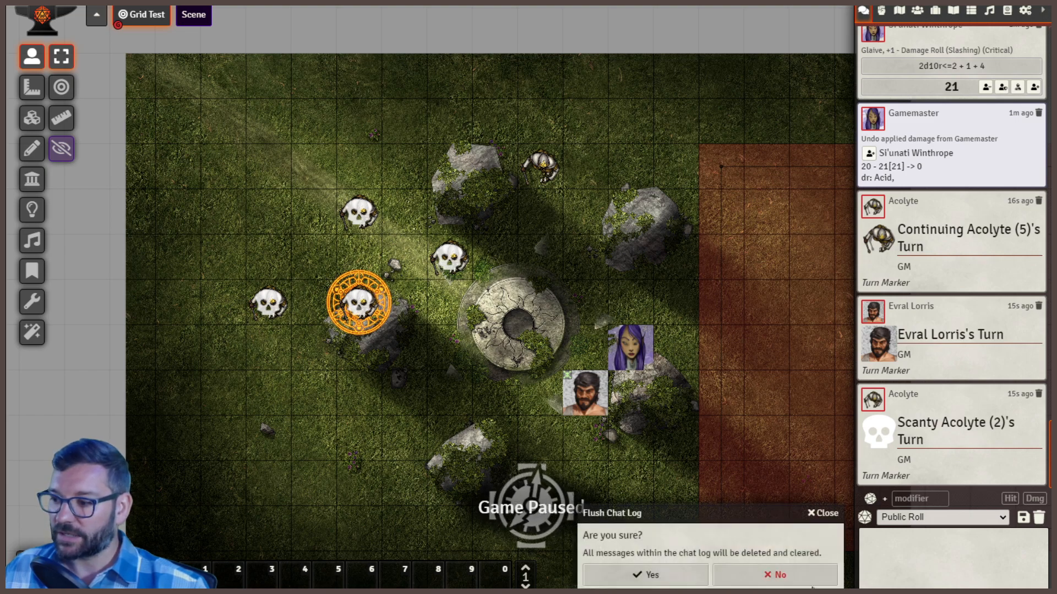
pyautogui.click(656, 570)
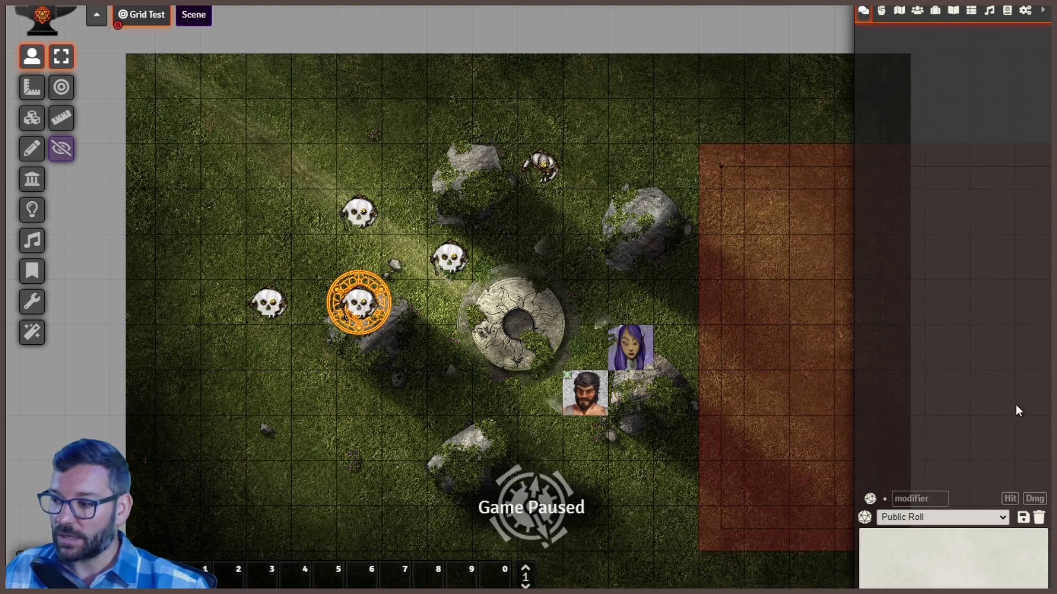